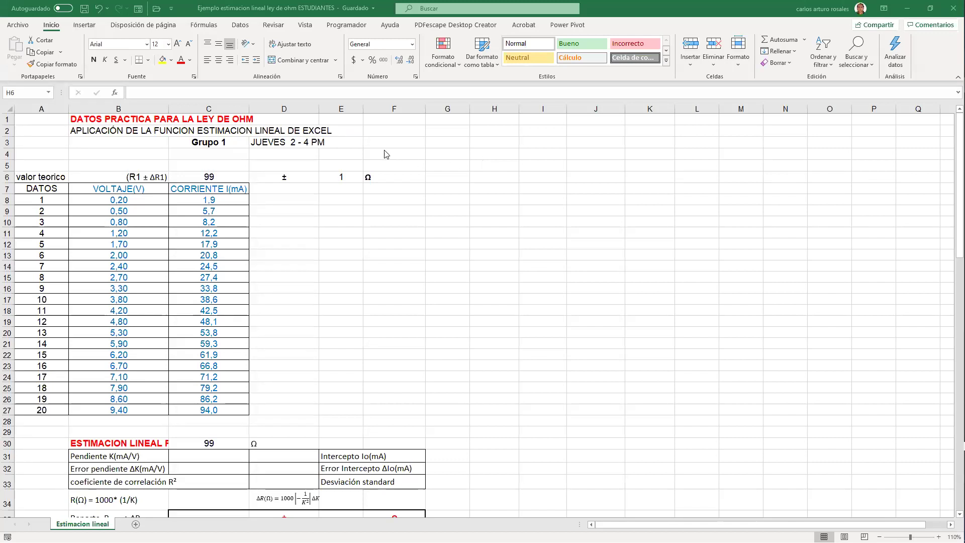
left_click(419, 146)
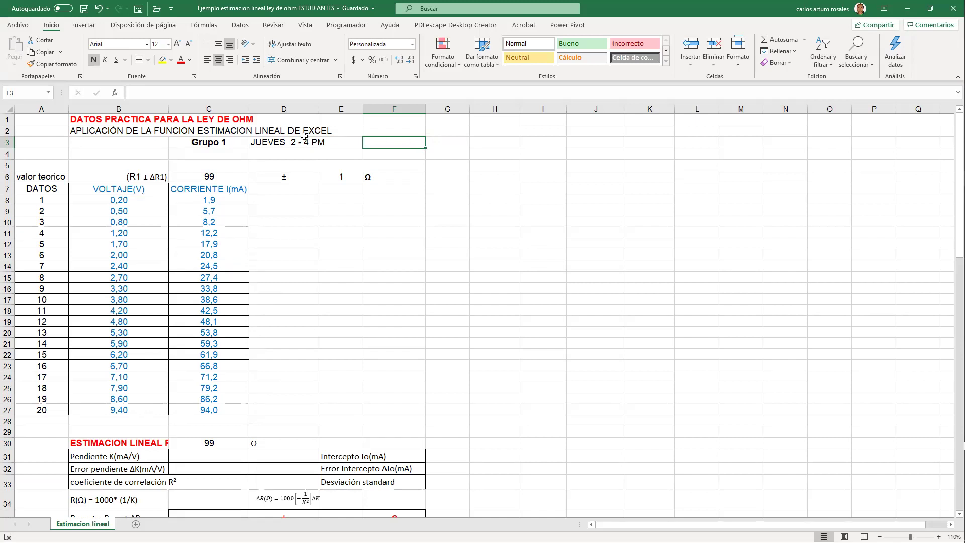
left_click(404, 155)
left_click(283, 156)
left_click(205, 159)
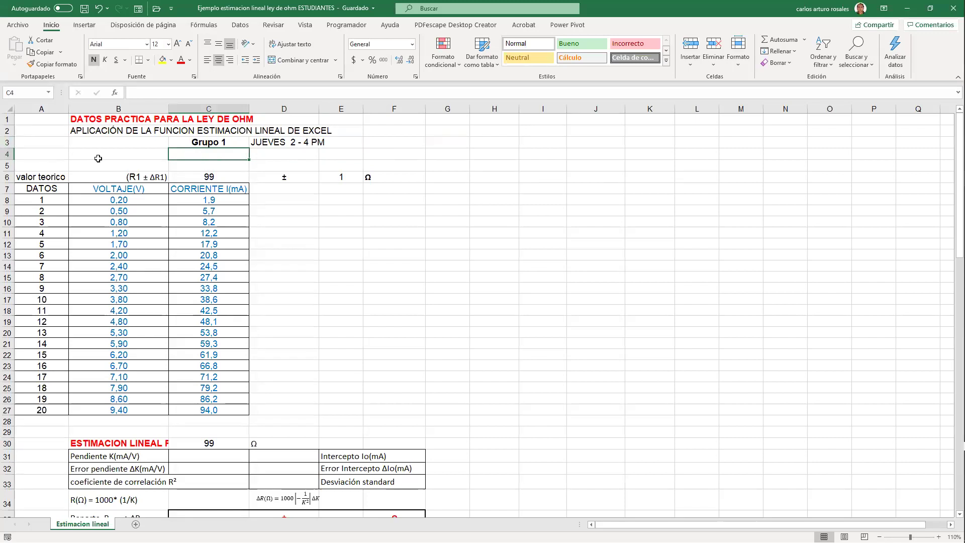
left_click(47, 156)
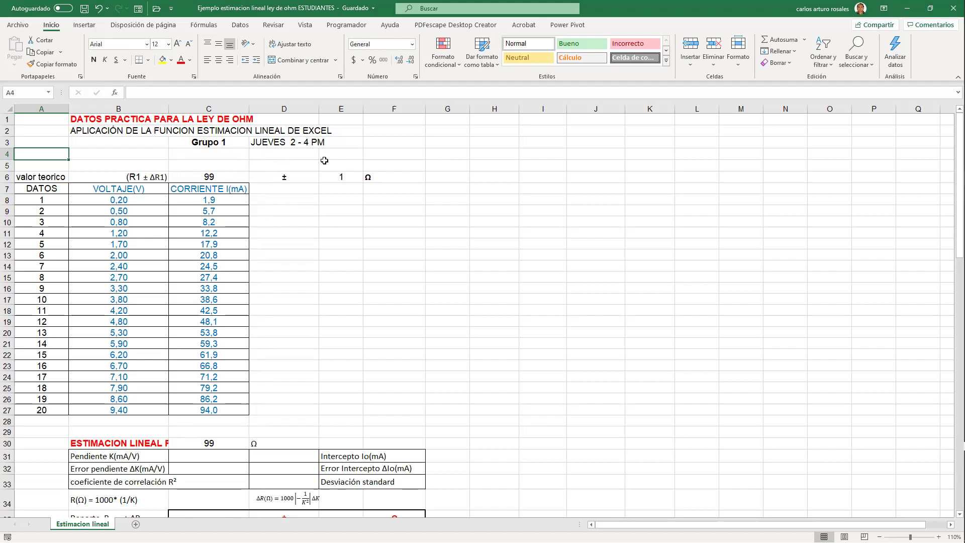
left_click(404, 151)
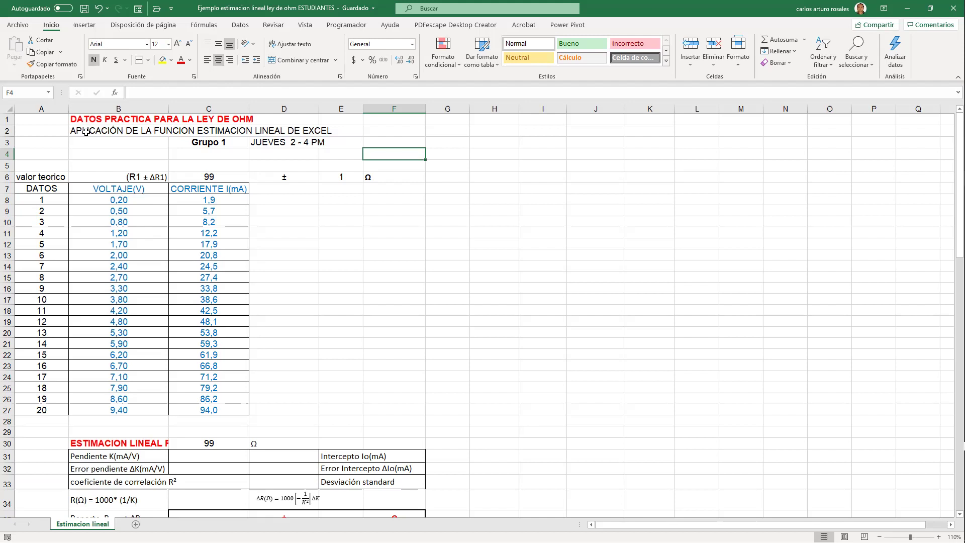
left_click(86, 132)
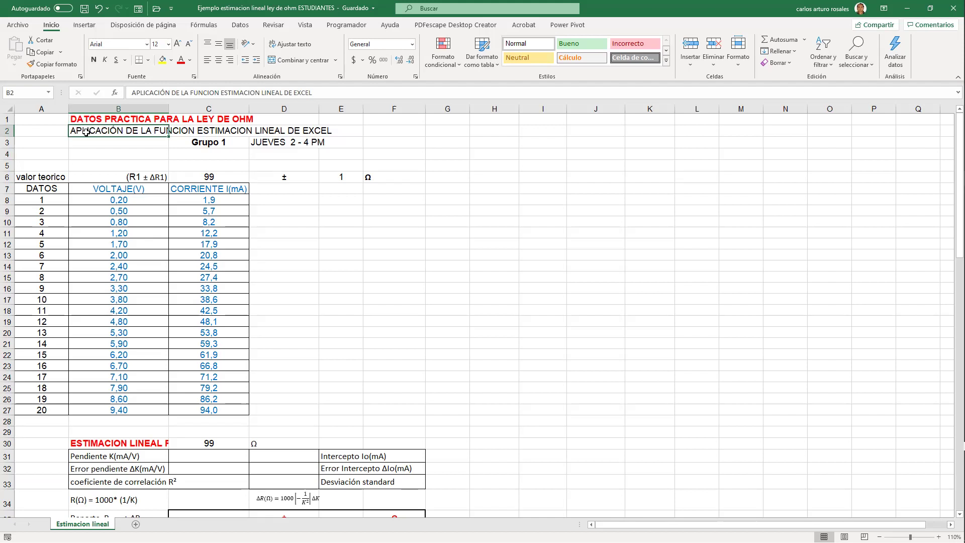
left_click(395, 128)
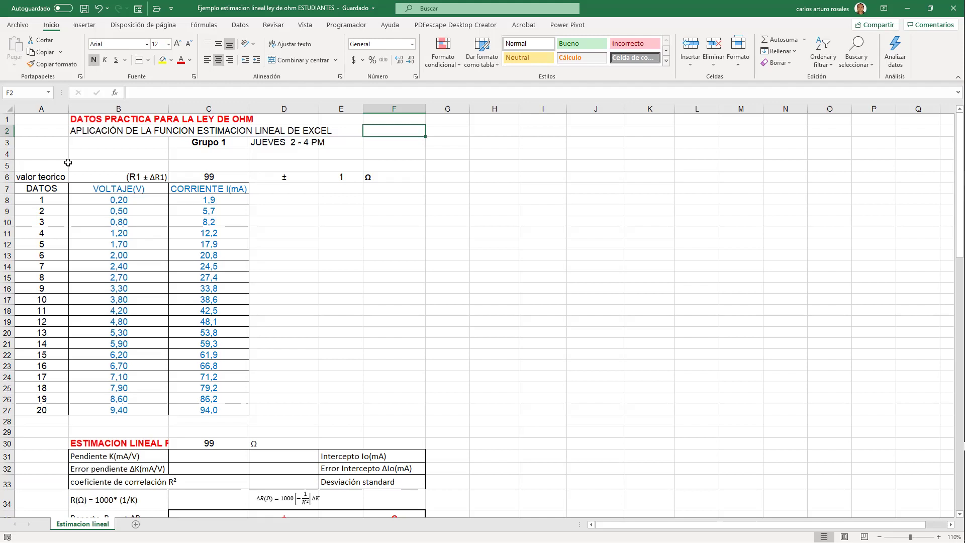
left_click(453, 151)
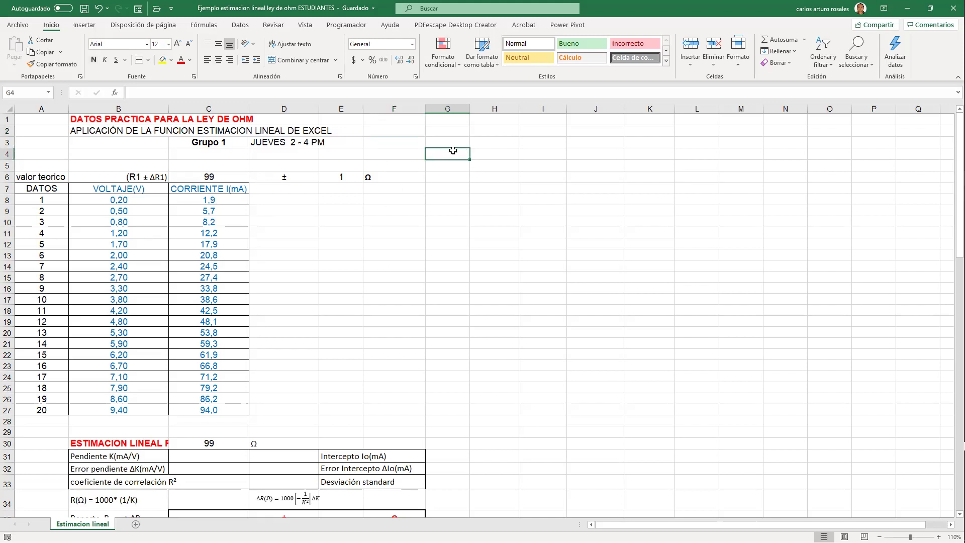
left_click(382, 133)
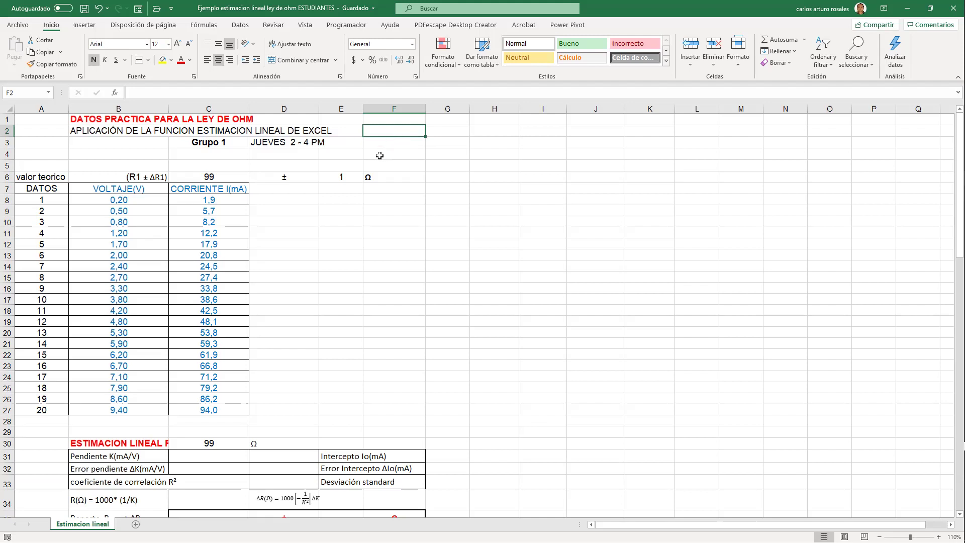
left_click(448, 134)
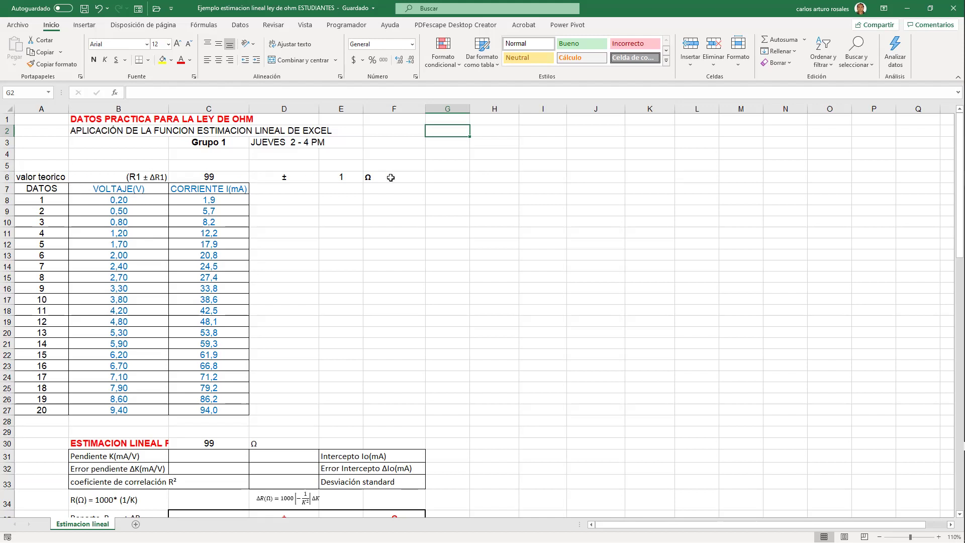
left_click(496, 152)
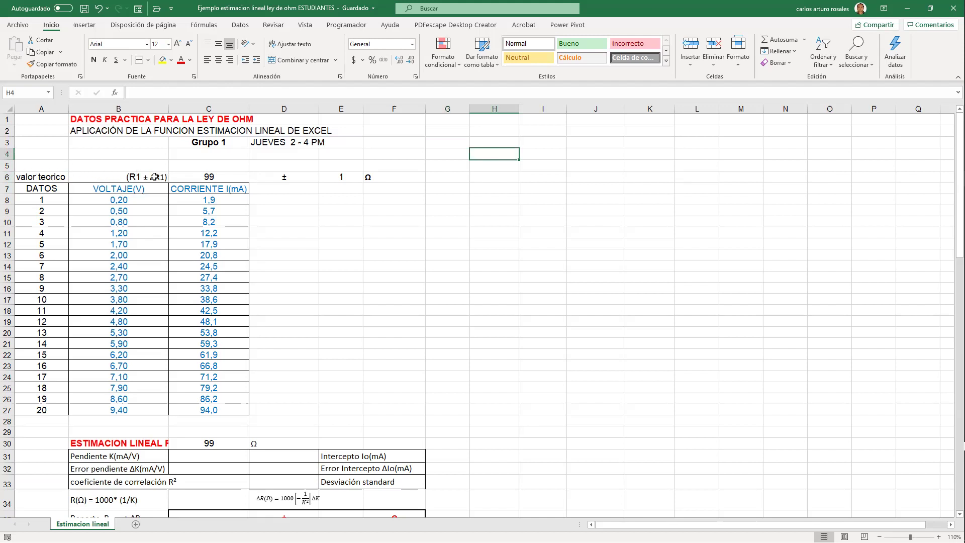
Enter the label OHMNIO in cell G6, next to the Ω symbol of the theoretical value.
left_click(385, 176)
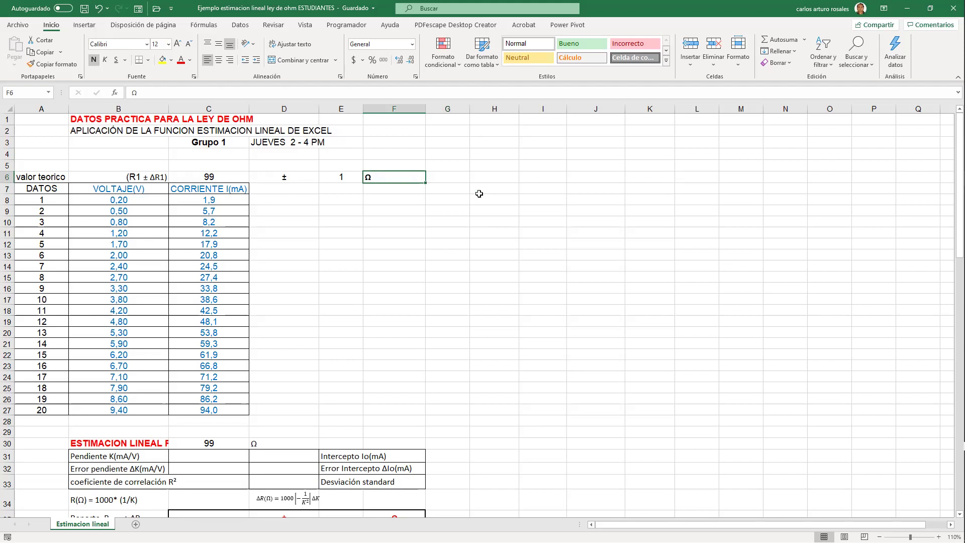
left_click(441, 178)
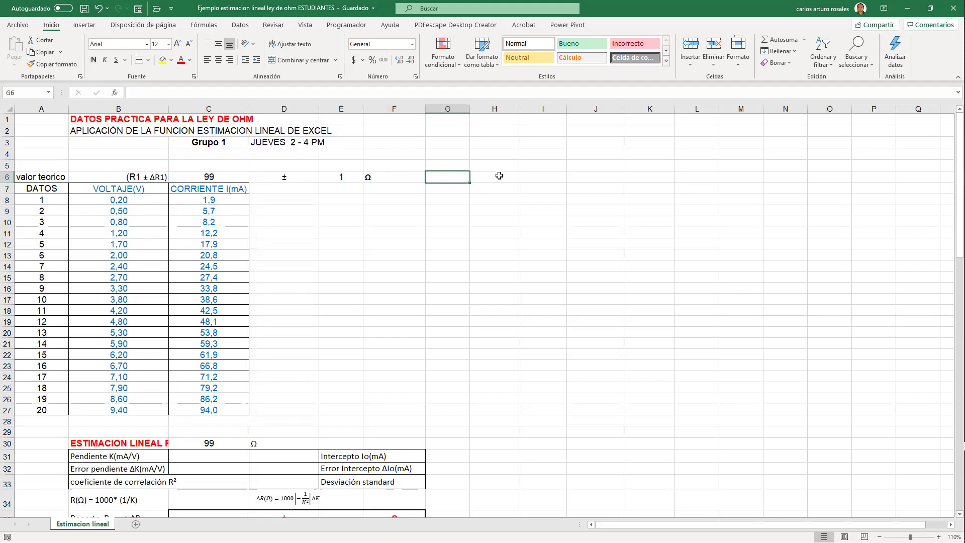
type("O")
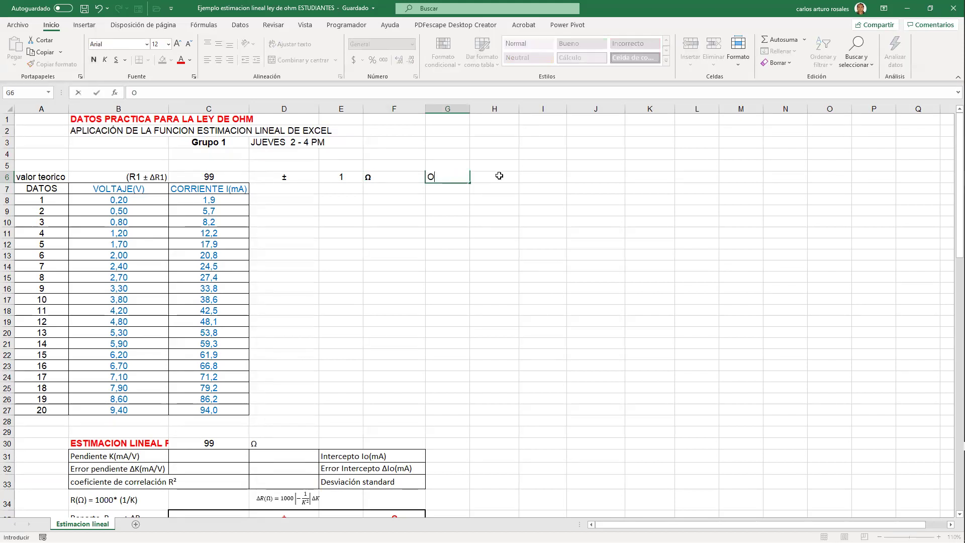
type("HMNIO")
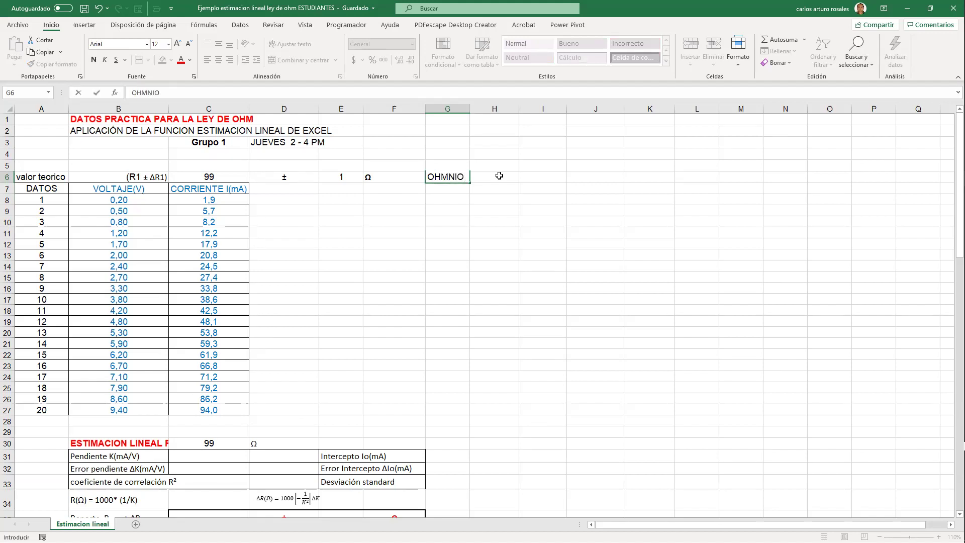
left_click(611, 182)
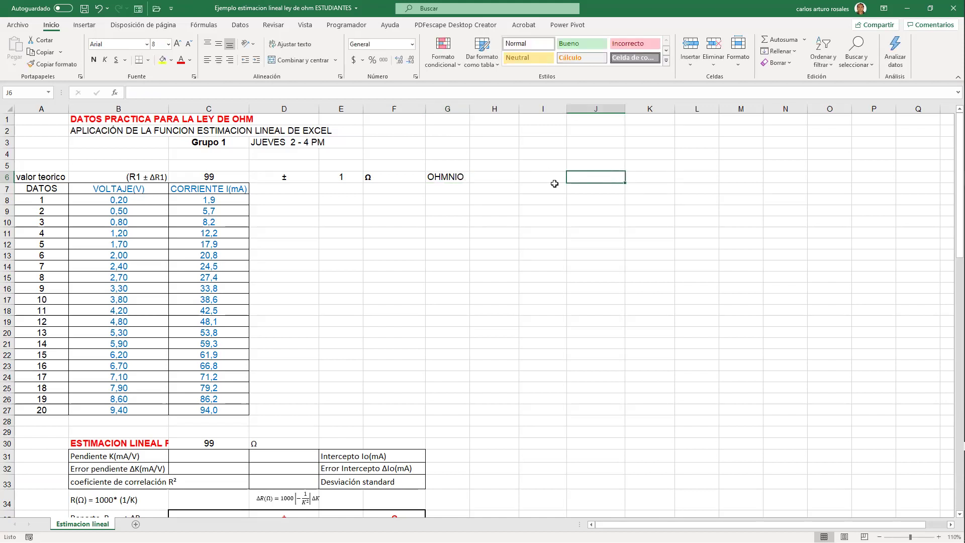
Widen column B until the heading "ESTIMACION LINEAL PARA R1" fits inside it.
left_click(375, 177)
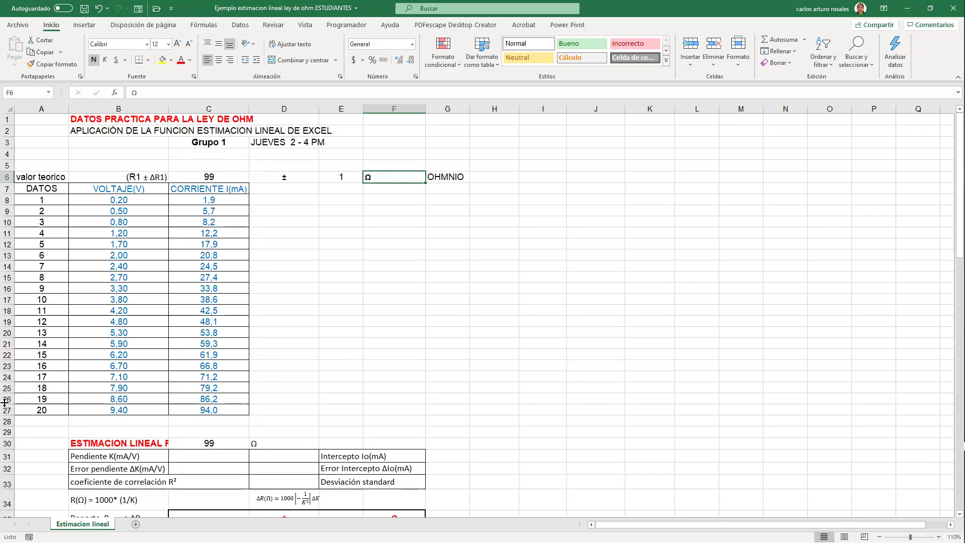
scroll(159, 421, "down", 1)
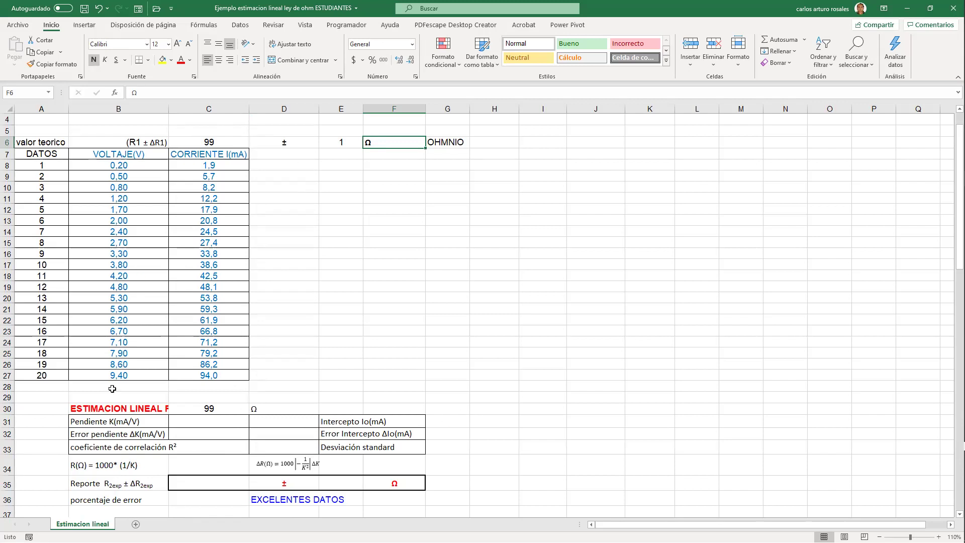
left_click_drag(169, 109, 211, 108)
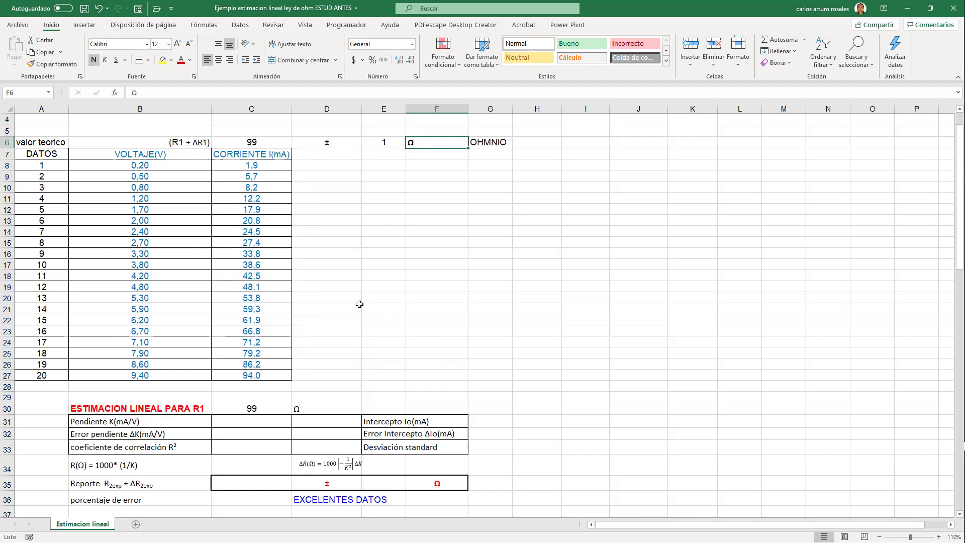
scroll(341, 334, "up", 1)
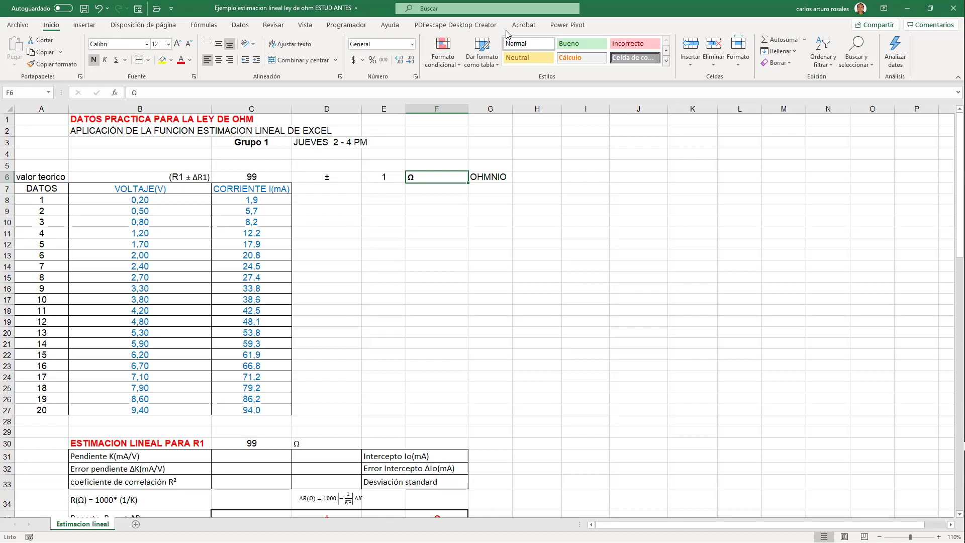
Handwrite the line equation y = ax + b over the sheet, labelling x "V.ind" and y "V.dep".
mouse_move(568, 145)
left_mouse_down()
mouse_move(594, 147)
mouse_move(583, 176)
mouse_move(616, 152)
mouse_move(660, 161)
mouse_move(652, 163)
mouse_move(706, 149)
mouse_move(695, 165)
left_mouse_up()
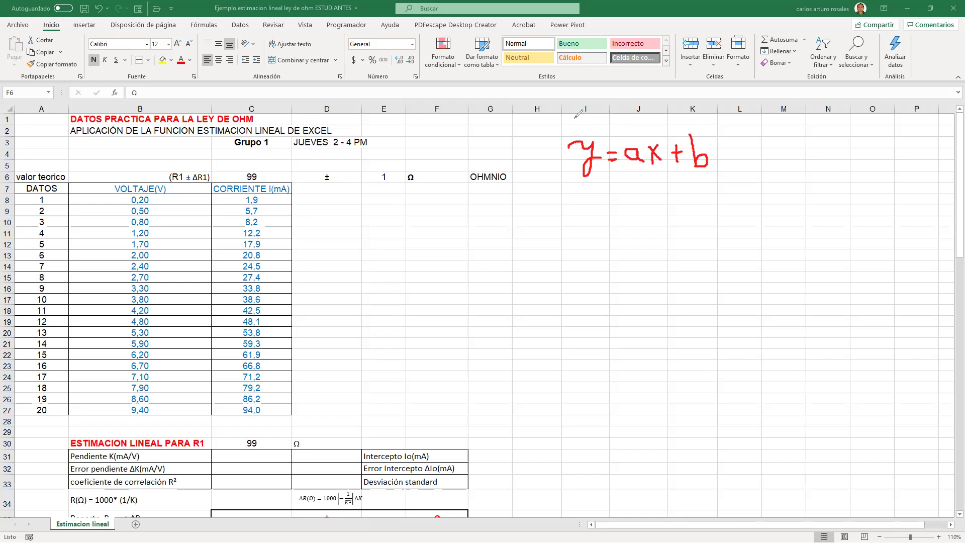
mouse_move(607, 121)
left_mouse_down()
mouse_move(608, 132)
mouse_move(628, 134)
left_mouse_up()
left_click_drag(634, 135, 635, 135)
mouse_move(659, 169)
left_mouse_down()
mouse_move(658, 179)
mouse_move(670, 173)
mouse_move(676, 220)
mouse_move(698, 208)
mouse_move(712, 220)
left_mouse_up()
mouse_move(591, 185)
left_mouse_down()
mouse_move(580, 245)
mouse_move(583, 220)
mouse_move(609, 242)
mouse_move(625, 234)
mouse_move(628, 251)
mouse_move(641, 239)
mouse_move(629, 242)
left_mouse_up()
Handwrite the Ohm's law relation I = kV in the blank area beside the data table.
mouse_move(412, 252)
left_mouse_down()
mouse_move(412, 221)
mouse_move(427, 221)
mouse_move(430, 253)
left_mouse_up()
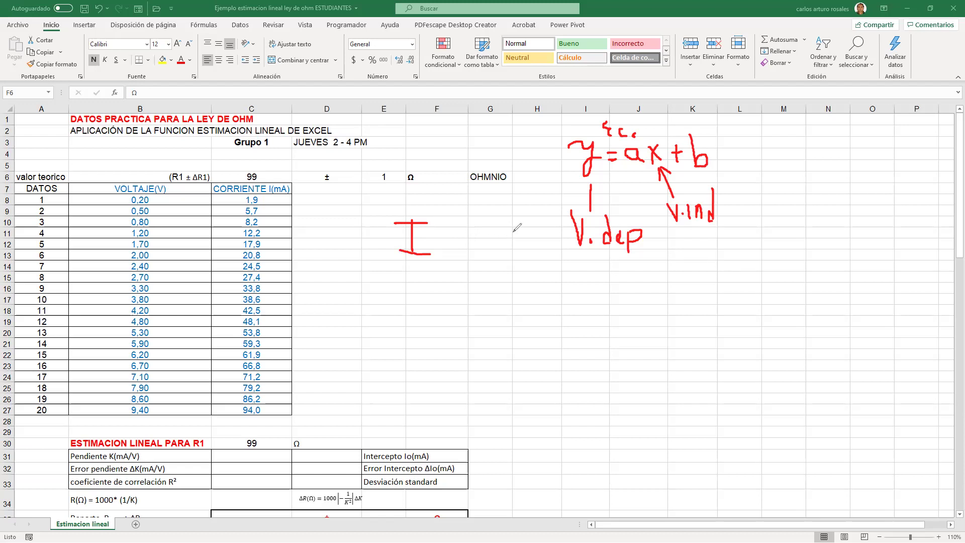
mouse_move(501, 221)
left_mouse_down()
mouse_move(514, 249)
mouse_move(515, 213)
left_mouse_up()
left_click_drag(432, 234, 444, 240)
mouse_move(464, 217)
left_mouse_down()
mouse_move(469, 251)
mouse_move(471, 235)
mouse_move(484, 247)
left_mouse_up()
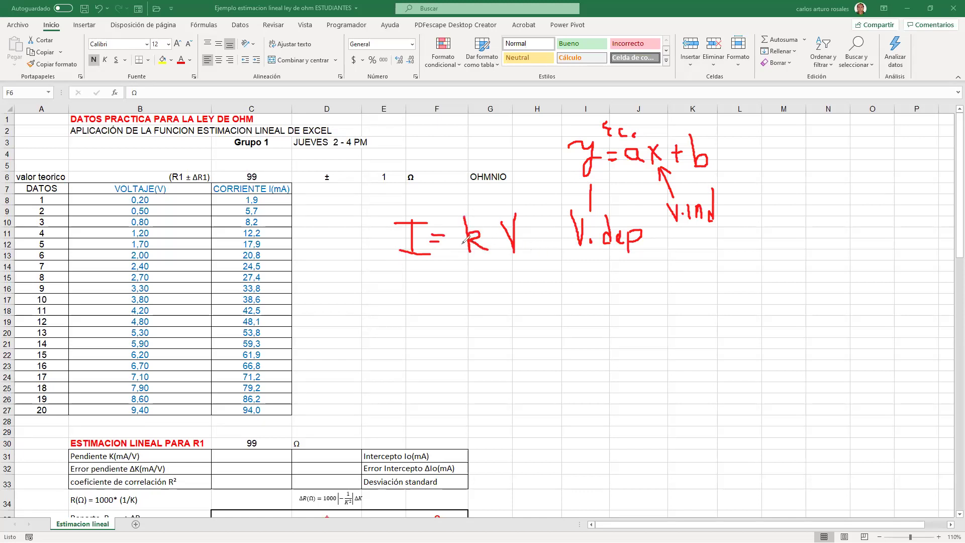
left_click(496, 224)
left_click_drag(513, 216, 522, 213)
Annotate V as "ind" and I as "dep" with arrows, and mark the first voltage readings in ink.
mouse_move(513, 262)
left_mouse_down()
mouse_move(509, 274)
mouse_move(523, 271)
mouse_move(522, 316)
mouse_move(530, 311)
mouse_move(534, 321)
left_mouse_up()
mouse_move(549, 306)
left_mouse_down()
mouse_move(549, 318)
mouse_move(539, 313)
mouse_move(551, 316)
left_mouse_up()
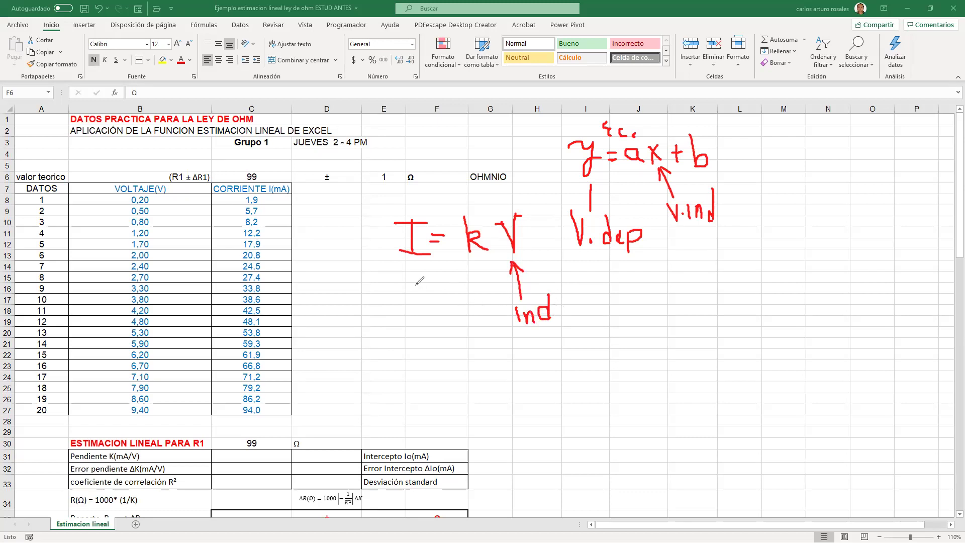
mouse_move(419, 262)
left_mouse_down()
mouse_move(411, 290)
mouse_move(399, 271)
mouse_move(424, 281)
mouse_move(412, 314)
mouse_move(384, 336)
mouse_move(409, 343)
mouse_move(412, 325)
mouse_move(410, 335)
left_mouse_up()
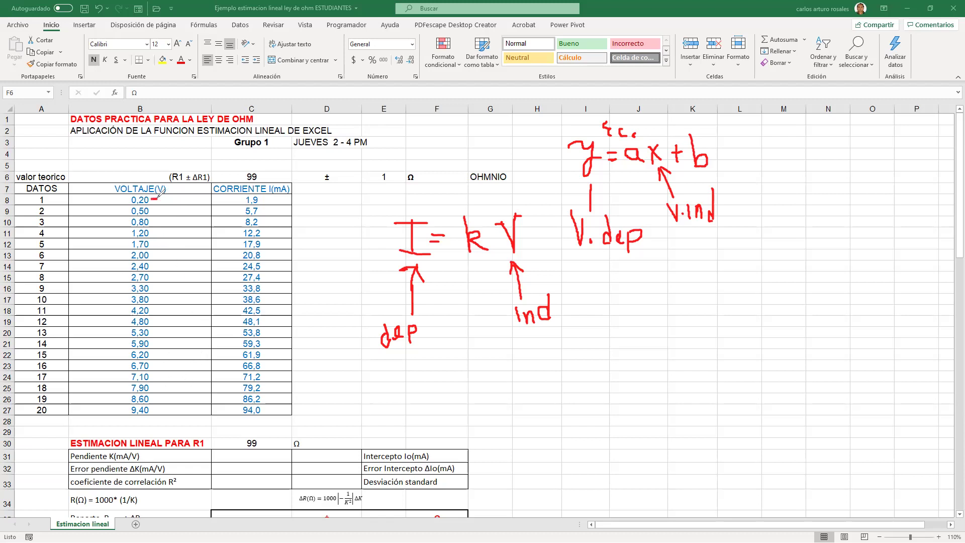
left_click_drag(155, 198, 158, 216)
left_click_drag(152, 199, 156, 196)
Annotate k with "cte pro" and the relation k = 1/R, and clear all the handwritten notes.
mouse_move(470, 264)
left_mouse_down()
mouse_move(485, 263)
mouse_move(474, 298)
mouse_move(480, 274)
left_mouse_up()
left_click_drag(460, 323, 459, 342)
mouse_move(465, 308)
left_mouse_down()
mouse_move(463, 343)
mouse_move(477, 343)
mouse_move(475, 317)
mouse_move(484, 354)
mouse_move(518, 343)
left_mouse_up()
left_click(497, 345)
mouse_move(639, 296)
left_mouse_down()
mouse_move(639, 343)
mouse_move(643, 329)
mouse_move(661, 343)
left_mouse_up()
mouse_move(671, 336)
left_mouse_down()
mouse_move(712, 330)
mouse_move(731, 340)
mouse_move(711, 368)
mouse_move(711, 358)
mouse_move(731, 369)
left_mouse_up()
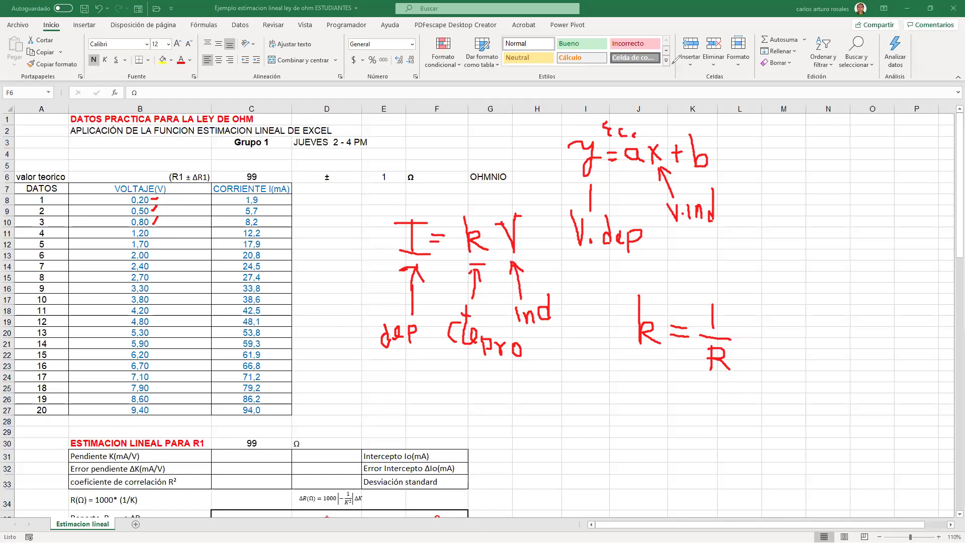
key("Escape")
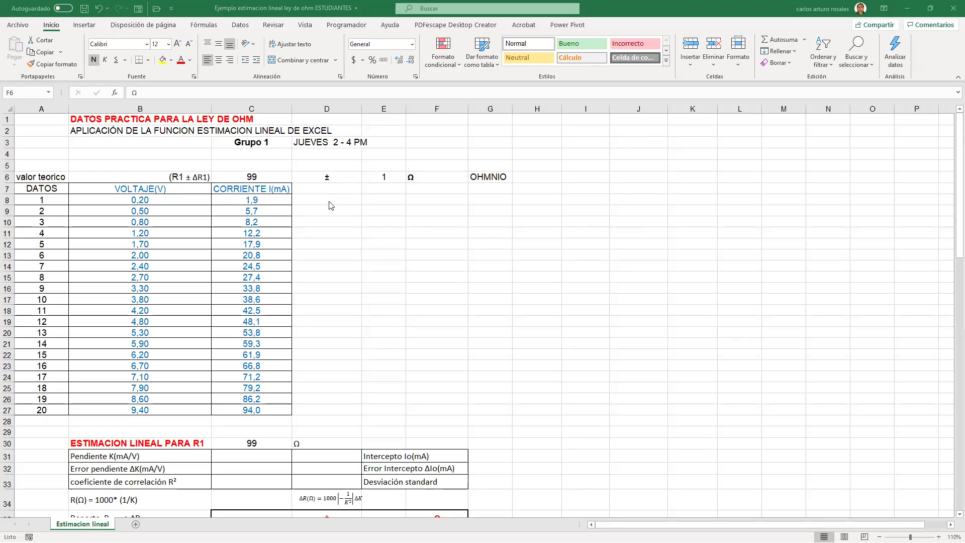
left_click(367, 192)
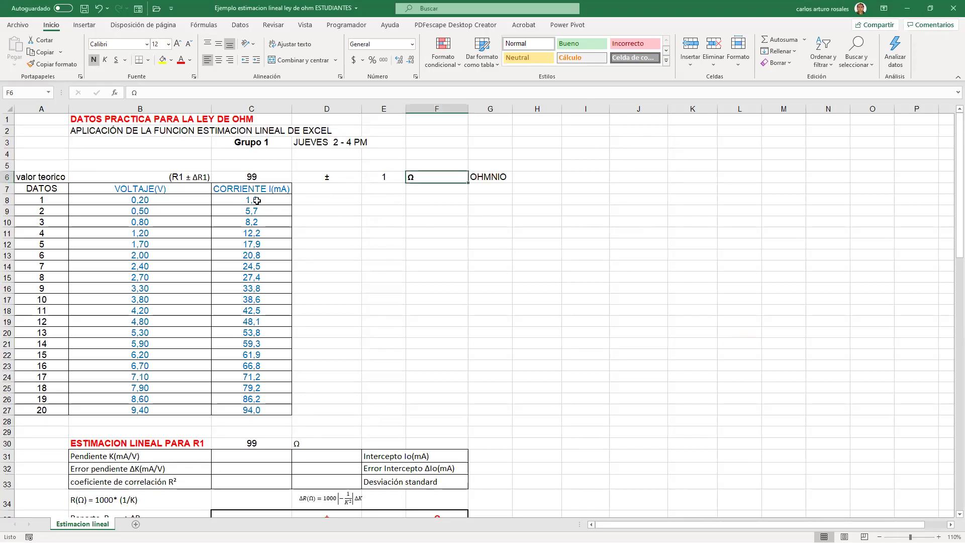
Insert a markers-only scatter chart of the current values in C8:C27.
left_click_drag(256, 201, 241, 410)
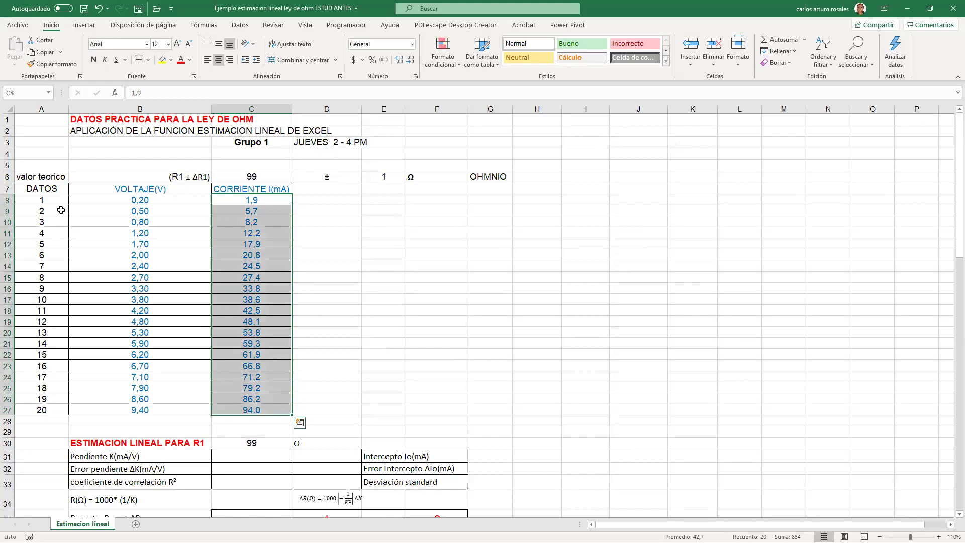
left_click_drag(317, 200, 317, 221)
left_click(317, 199)
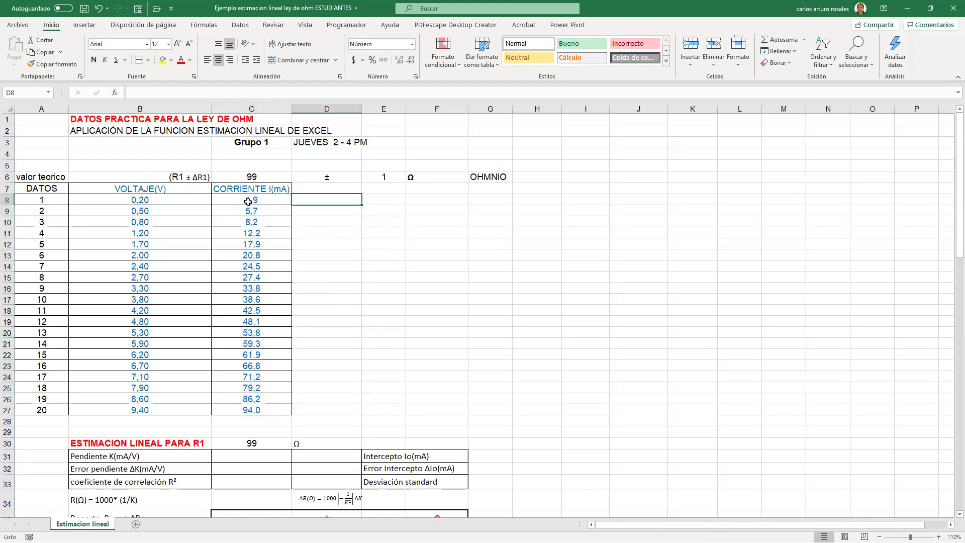
left_click(240, 200)
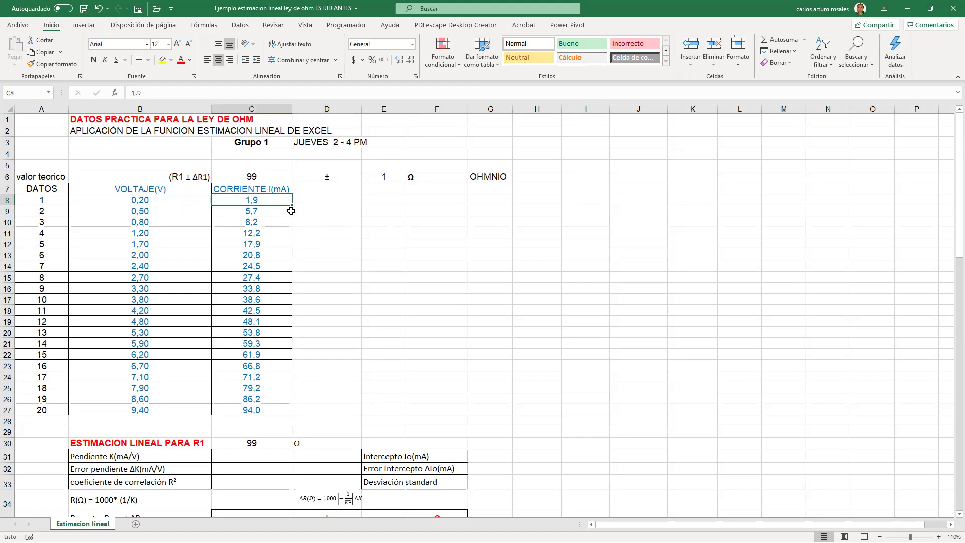
left_click_drag(273, 203, 270, 411)
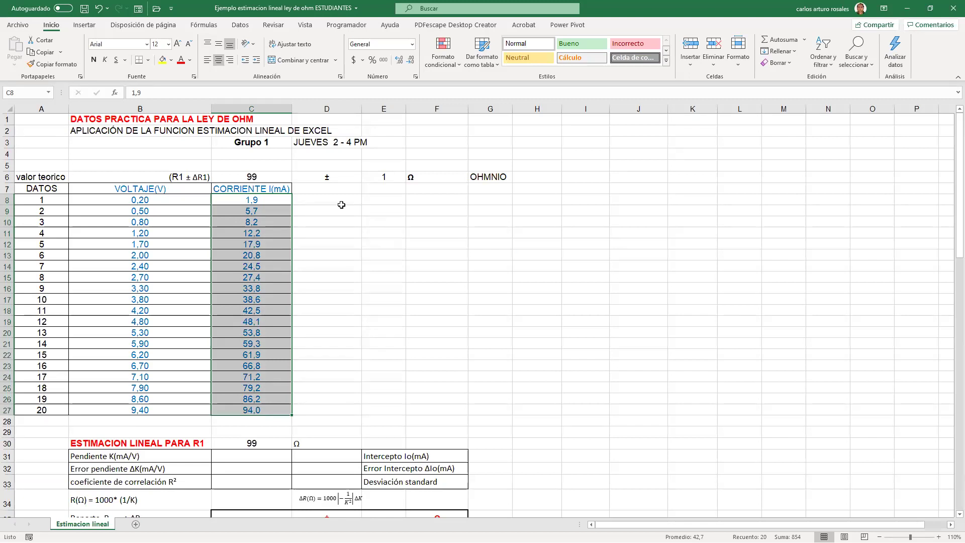
left_click(78, 29)
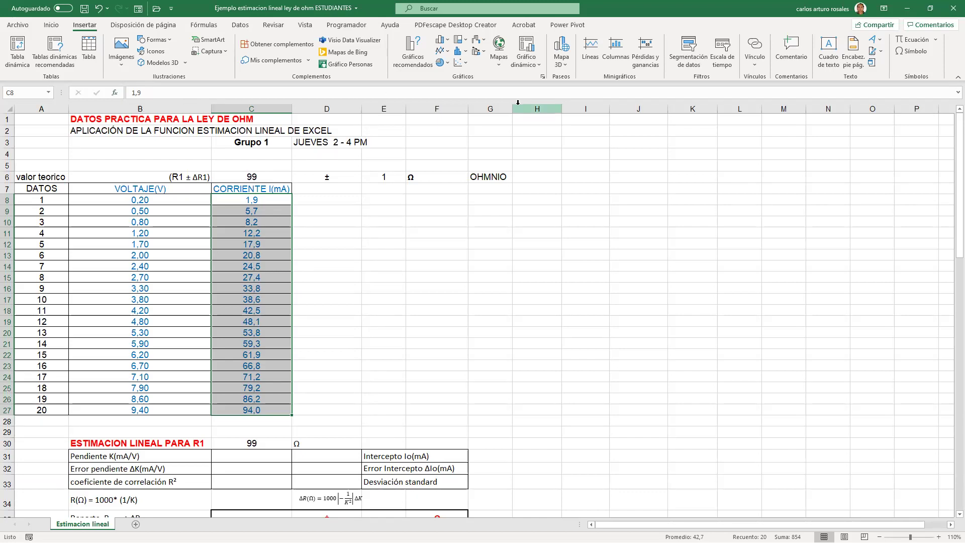
left_click(466, 66)
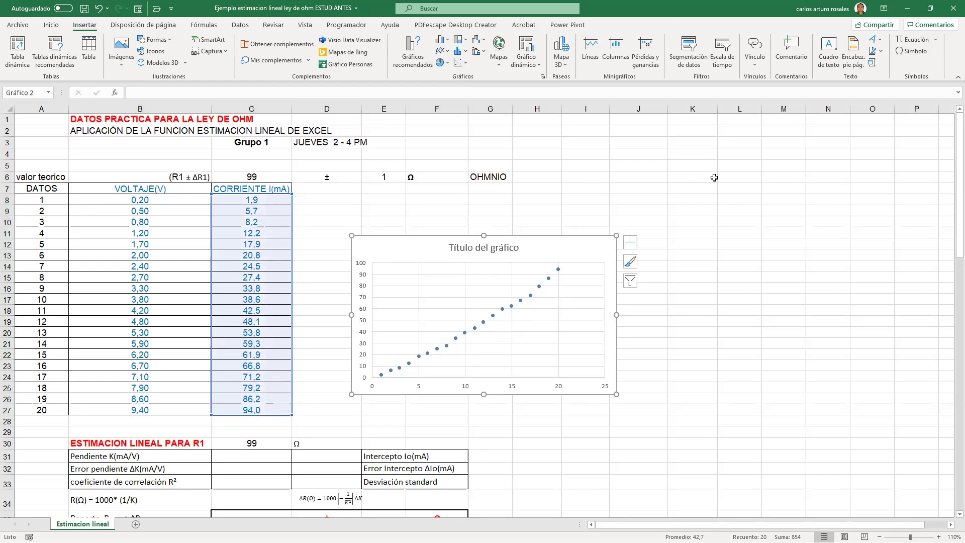
Move the scatter chart up beside the data table and set its series X values to the voltage readings in B8:B27.
left_click_drag(412, 243, 421, 201)
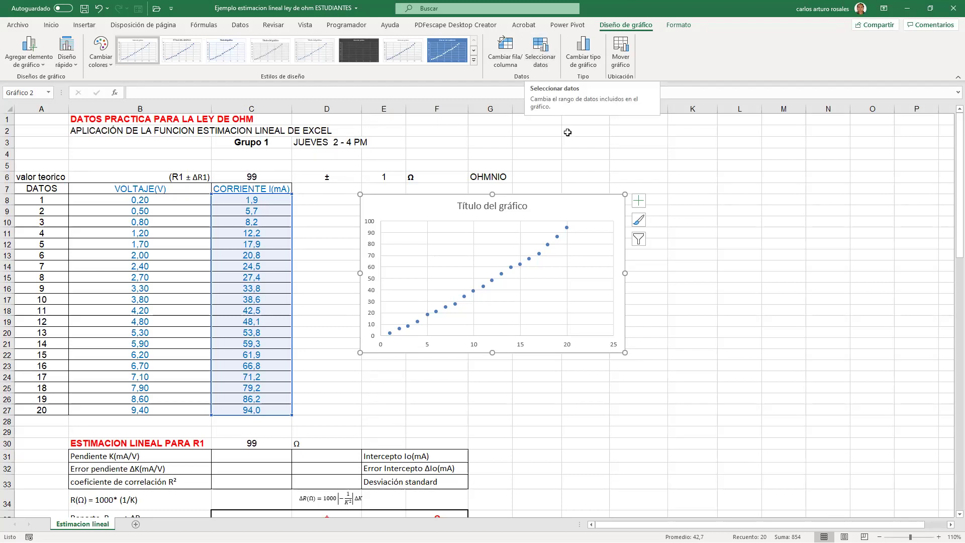
left_click(541, 48)
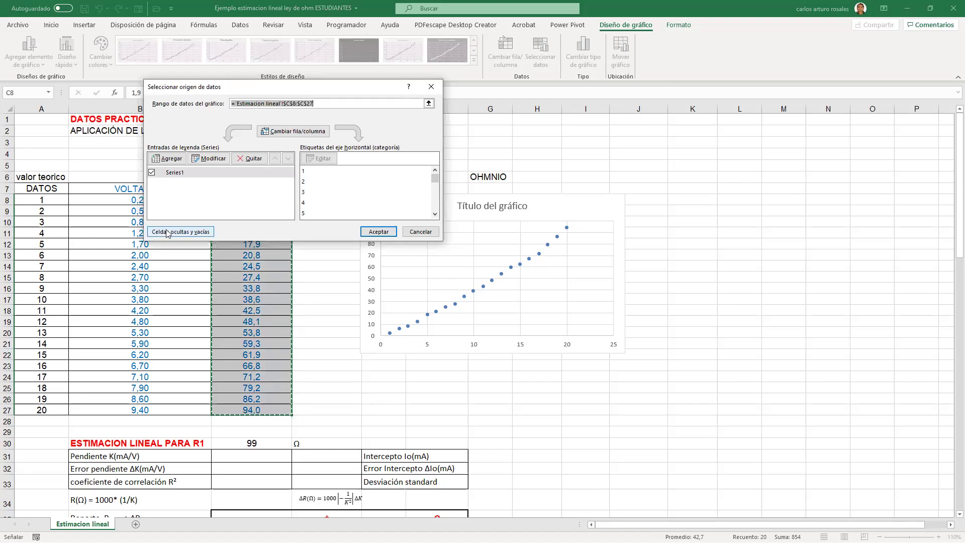
left_click(217, 160)
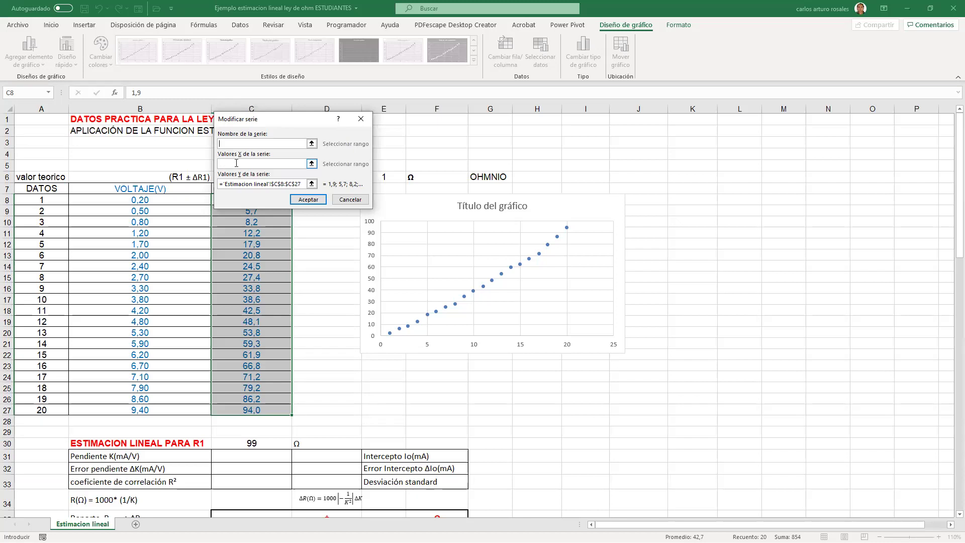
left_click(312, 164)
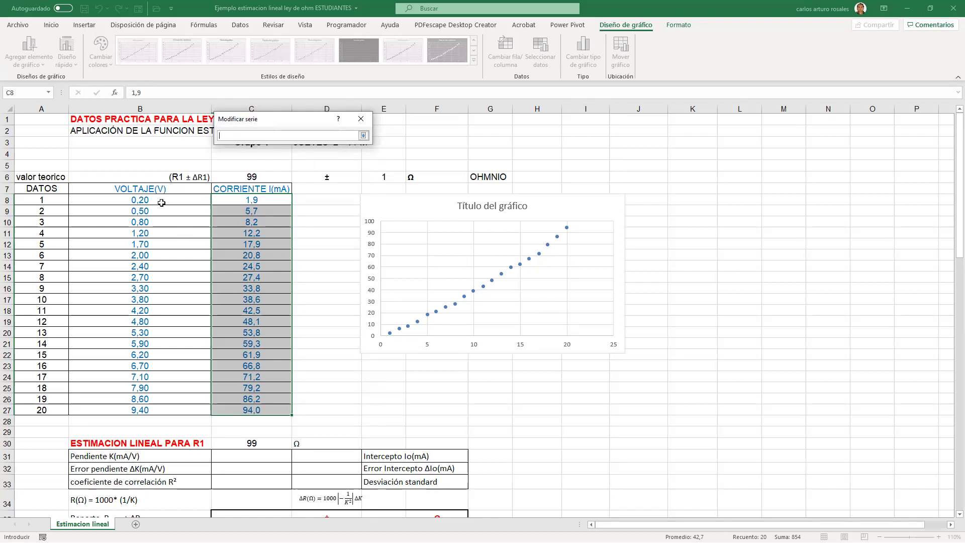
left_click(161, 202)
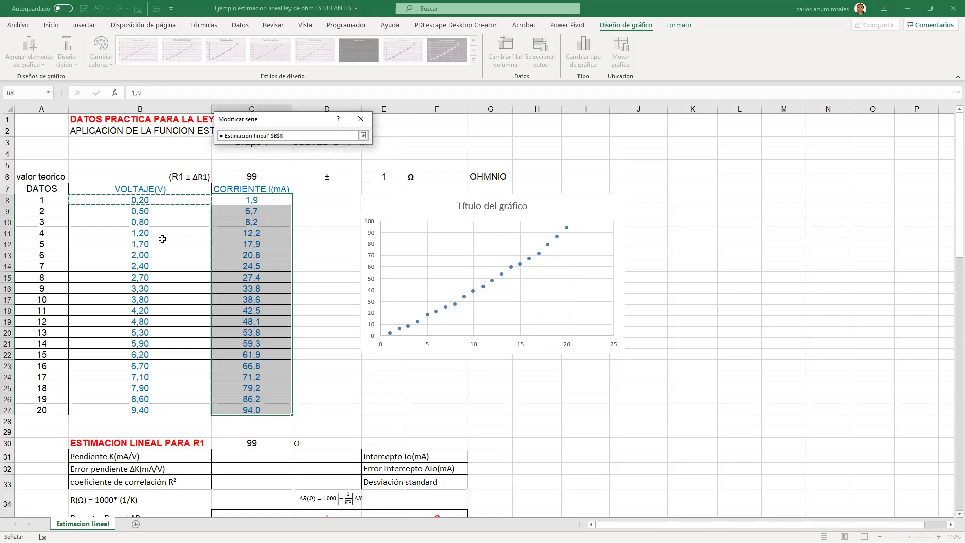
left_click_drag(144, 403, 145, 407)
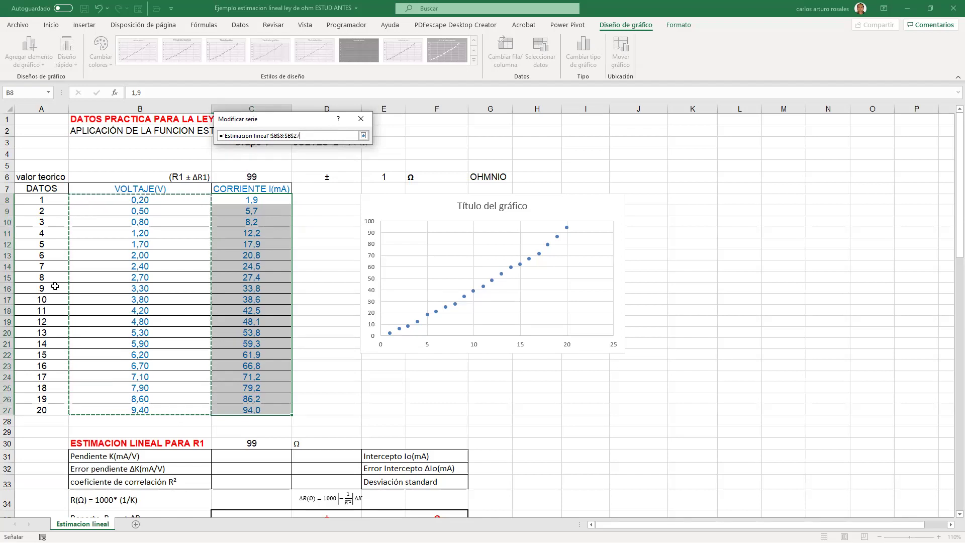
left_click(363, 136)
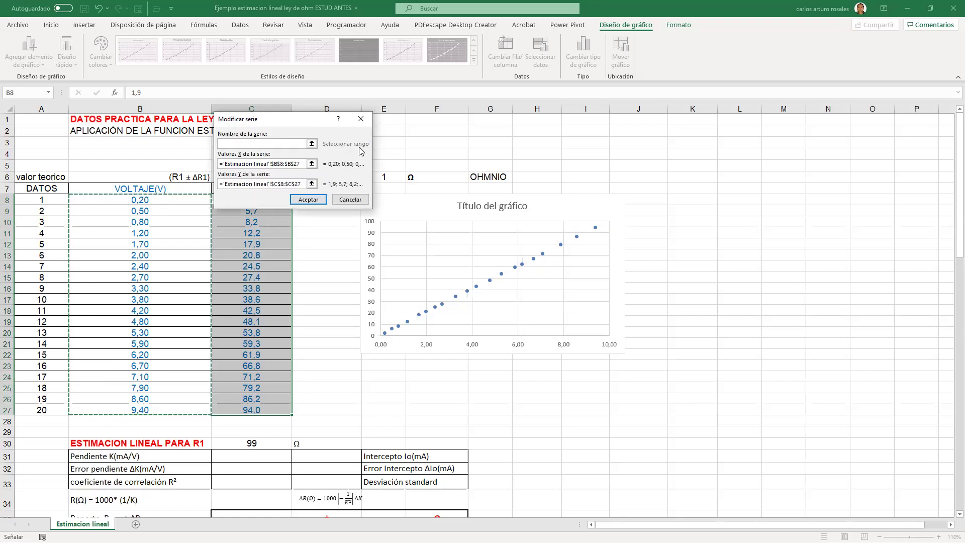
left_click(309, 200)
left_click(379, 231)
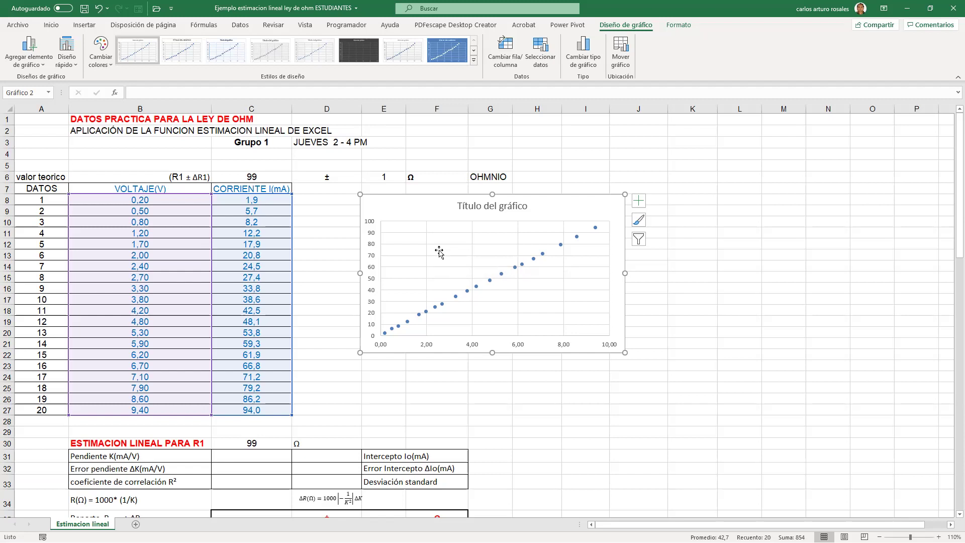
Apply the quick layout with axis titles and a legend, and title the chart "Ley de OHM para R1".
left_click(78, 69)
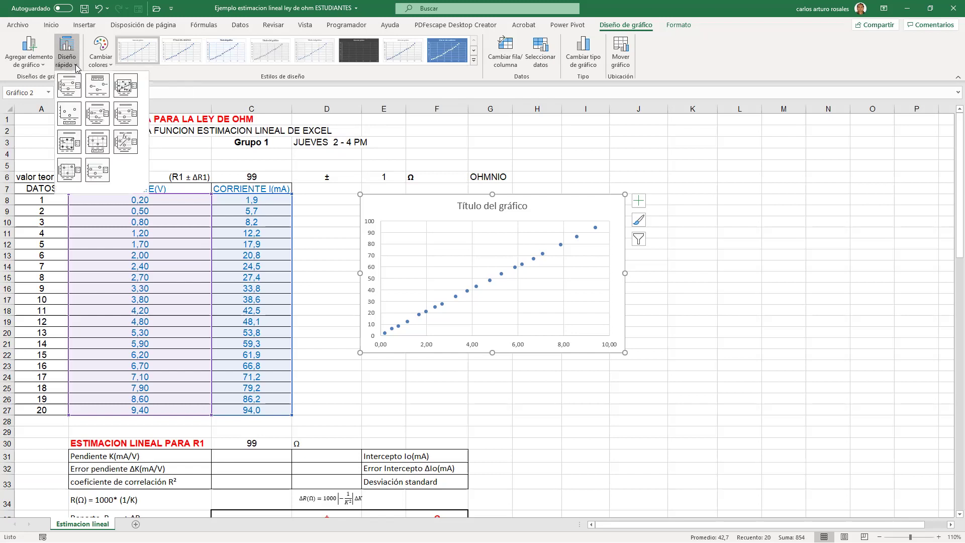
left_click(68, 89)
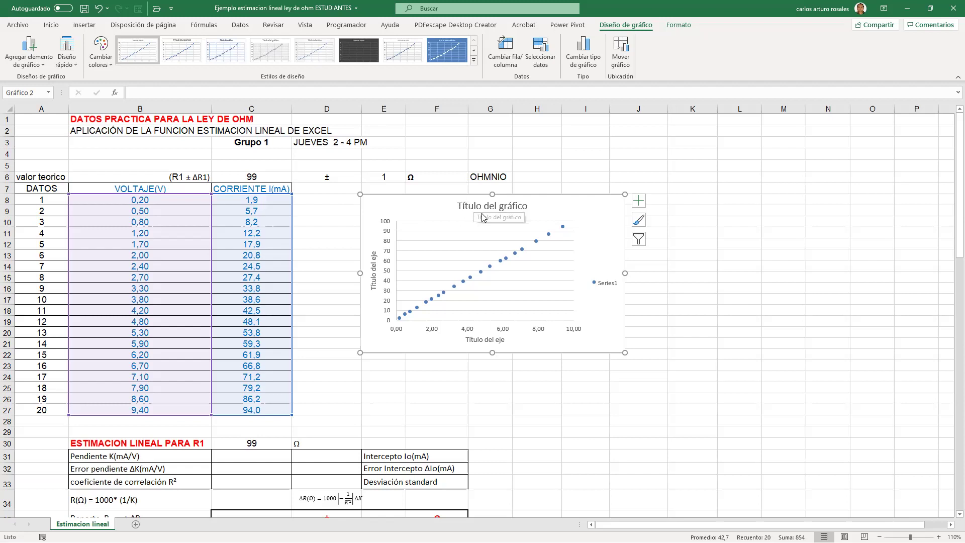
left_click(467, 206)
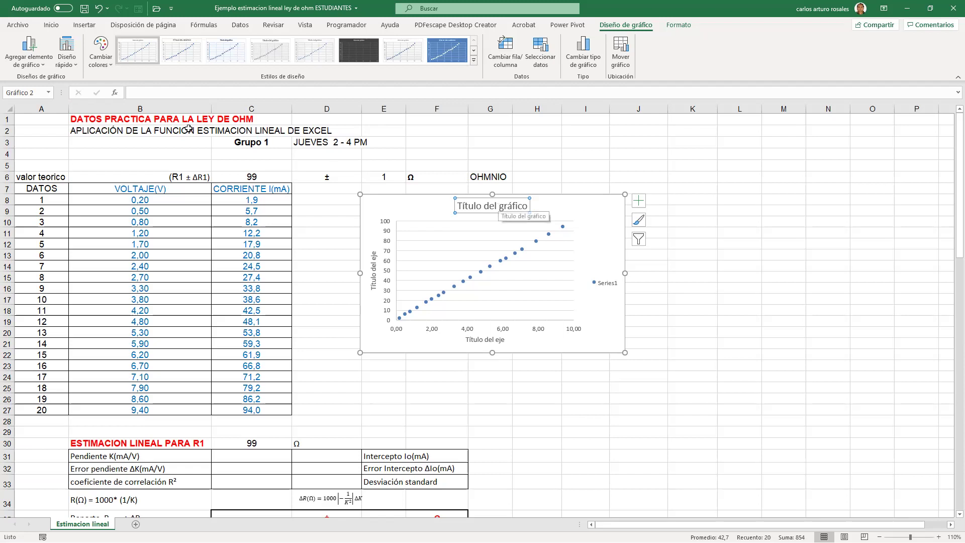
left_click(150, 92)
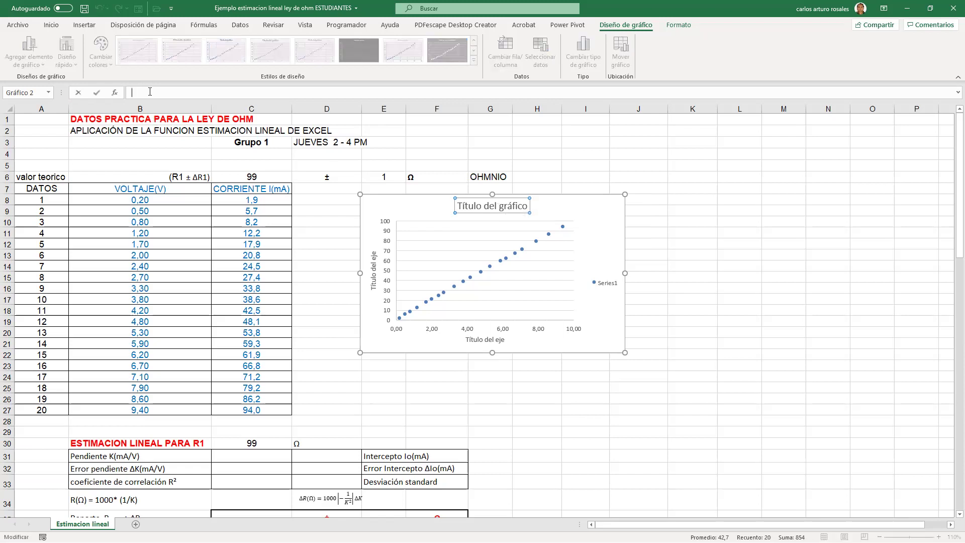
type("lEY")
key("BackSpace")
key("BackSpace")
key("BackSpace")
type("L")
type("w")
key("BackSpace")
type("ey de OHM para R1")
left_click(694, 180)
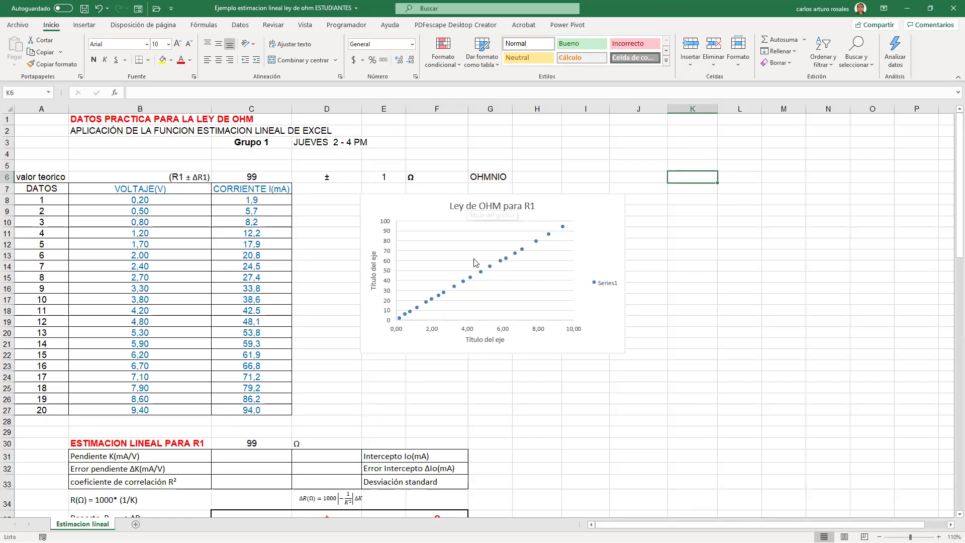
Delete the chart's legend and title the horizontal axis "Voltaje(V)".
left_click(605, 288)
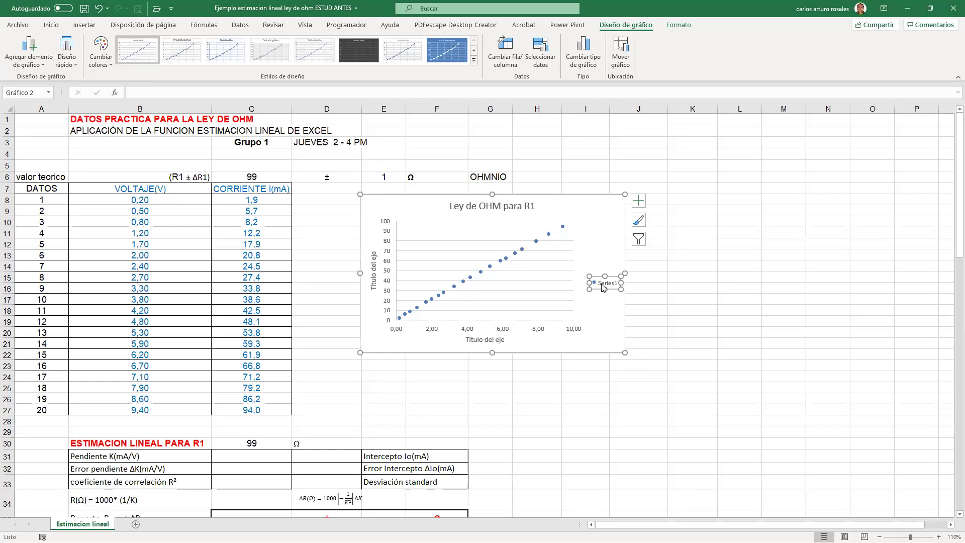
key("Delete")
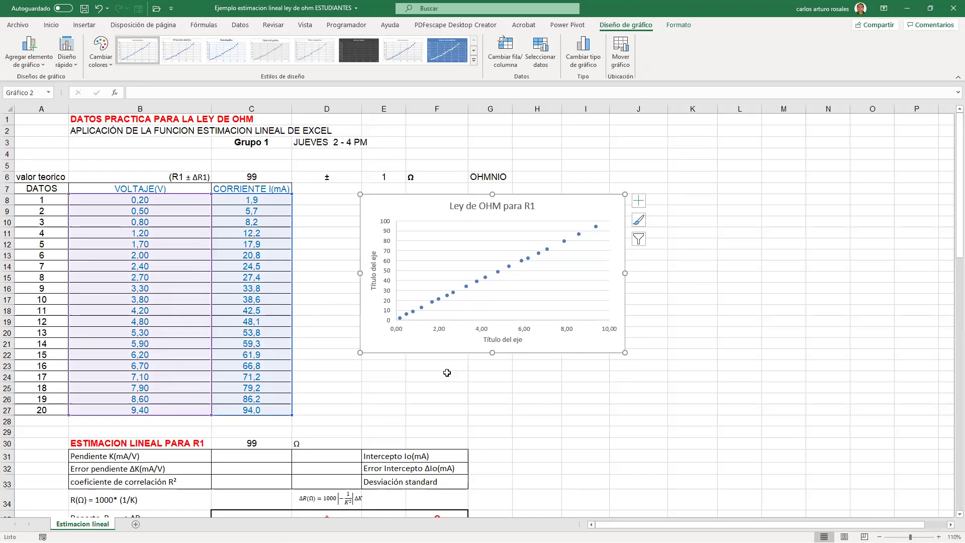
left_click(499, 340)
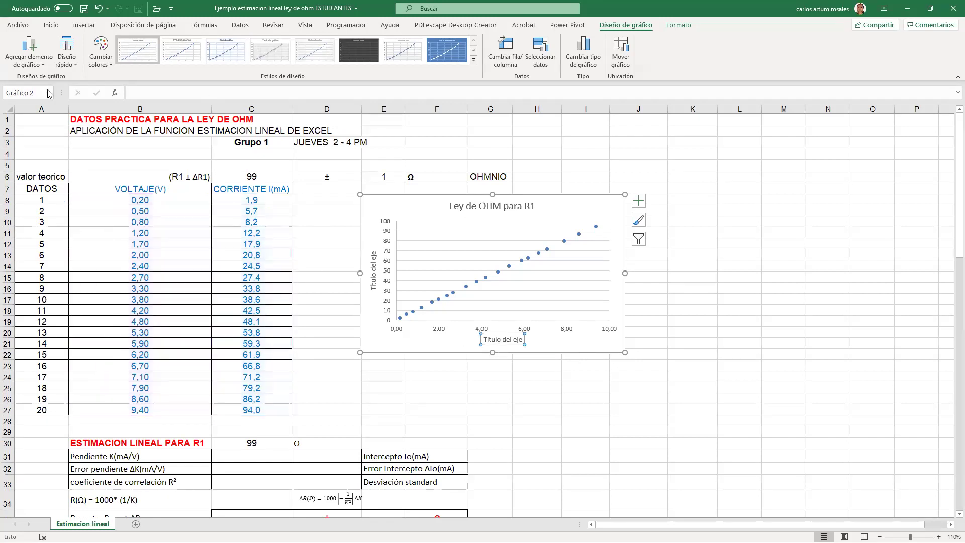
left_click(133, 93)
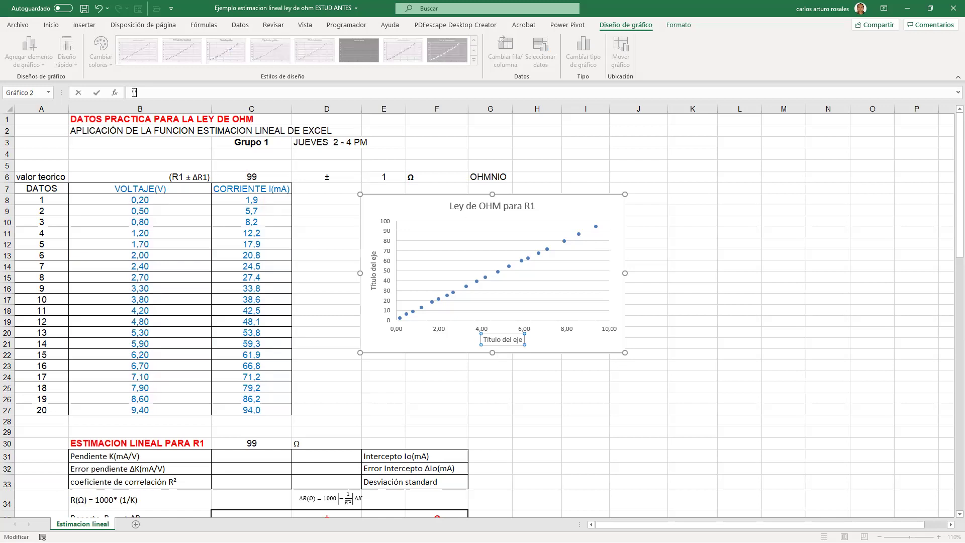
type("Voltaje(V)")
key("Return")
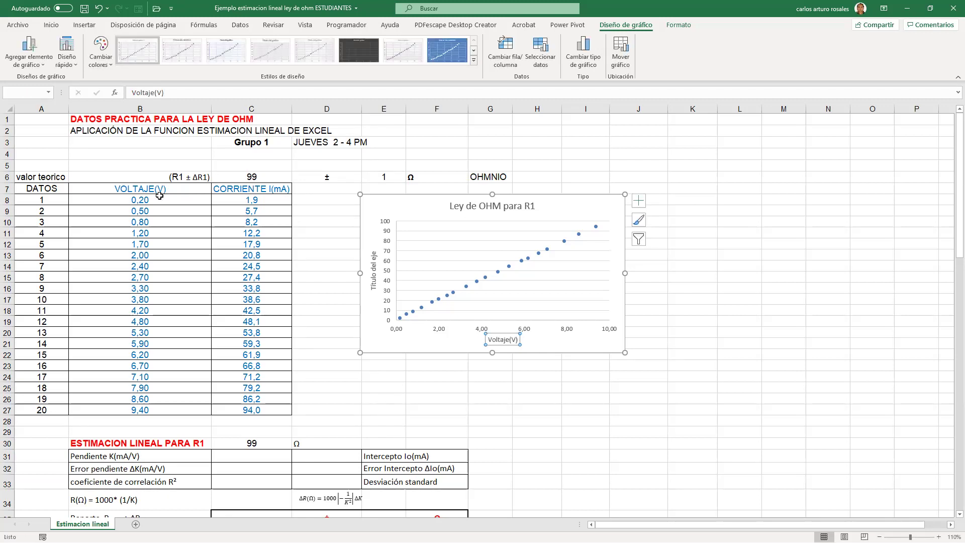
Title the vertical axis "Corriente I(mA)", then reposition and slightly enlarge the chart beside the data table.
left_click(374, 280)
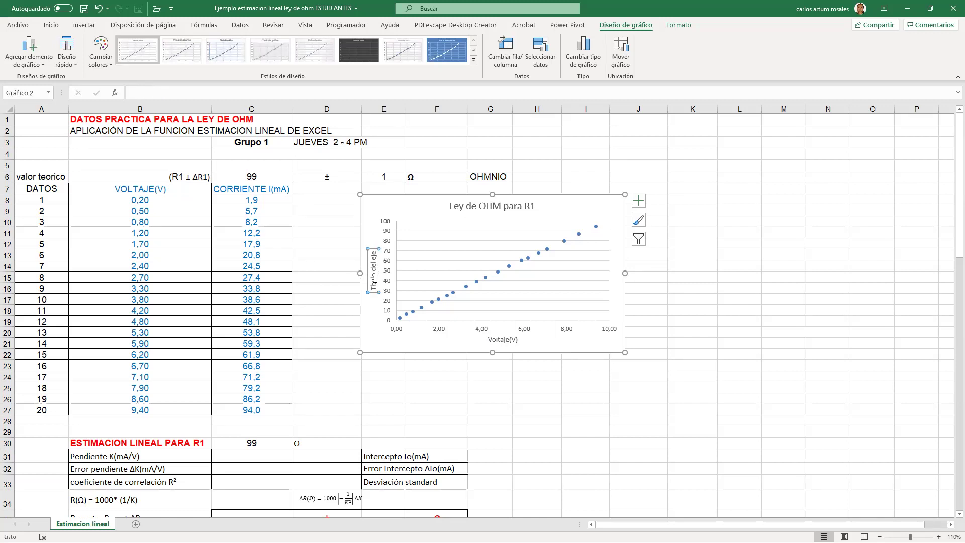
left_click(141, 91)
type("Corriente ")
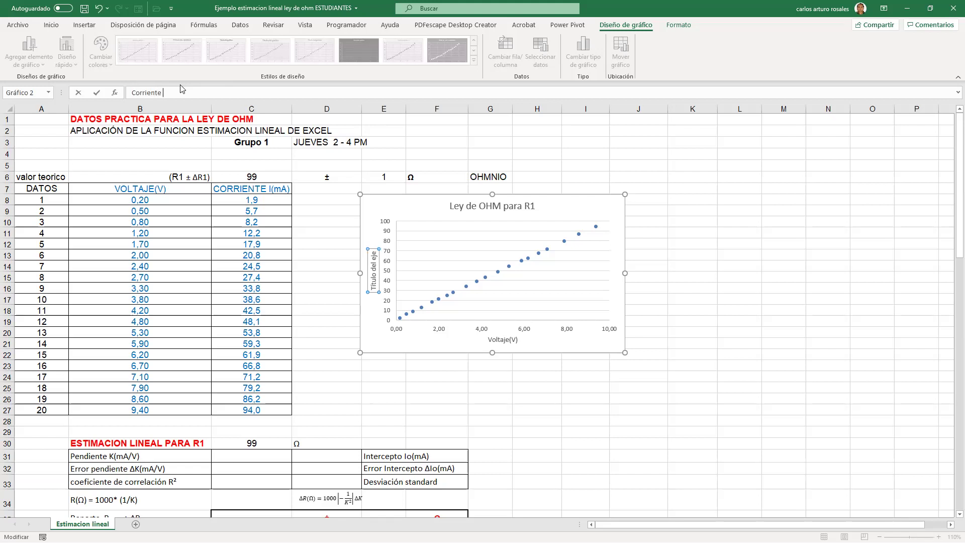
type("I(mA")
left_click(583, 154)
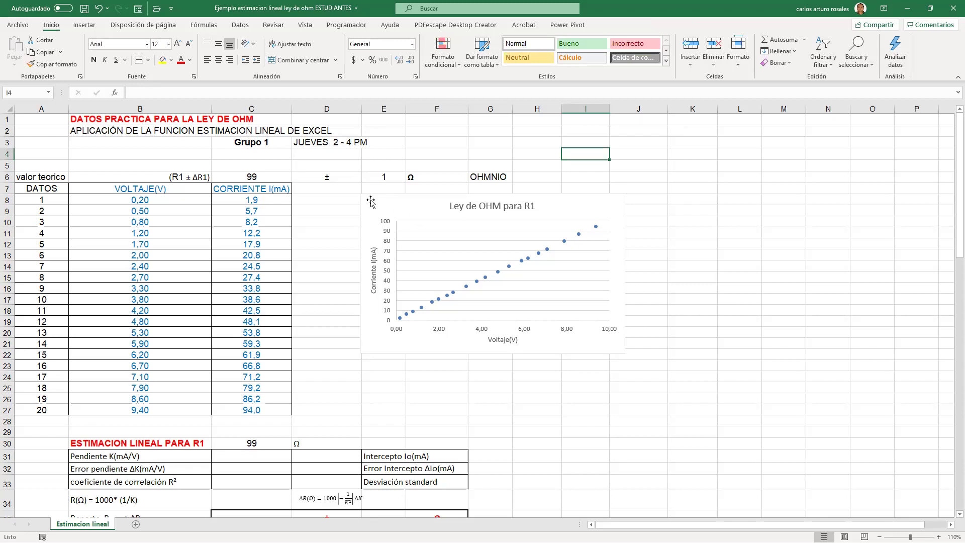
left_click_drag(387, 201, 365, 219)
left_click_drag(604, 211, 615, 200)
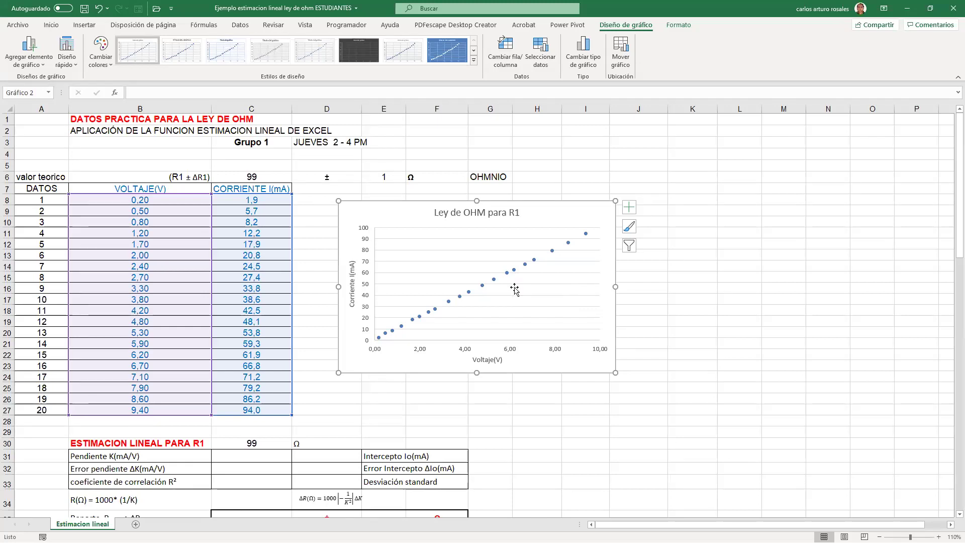
Add a linear trendline to the data points with the intercept fixed at 0,0, showing its equation and R² value on the chart.
mouse_move(514, 271)
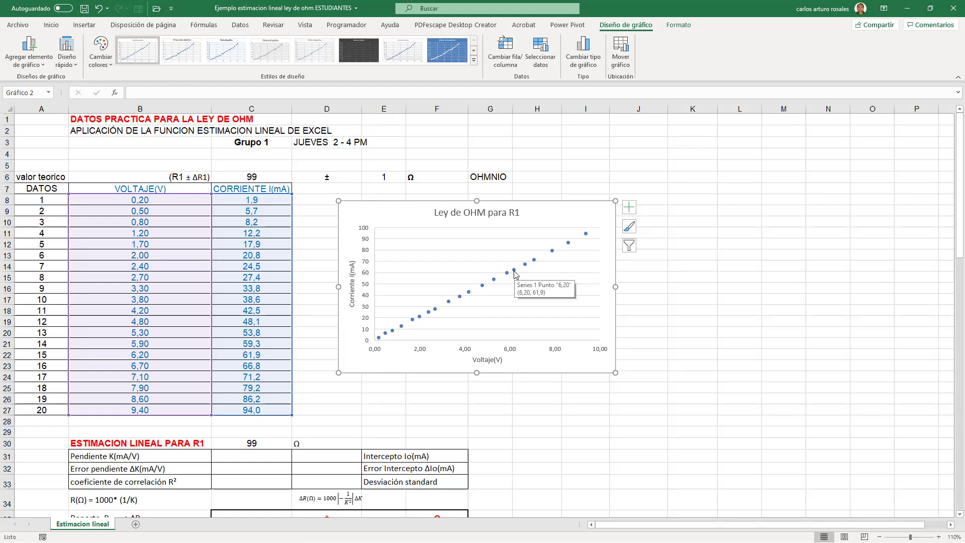
right_click(514, 274)
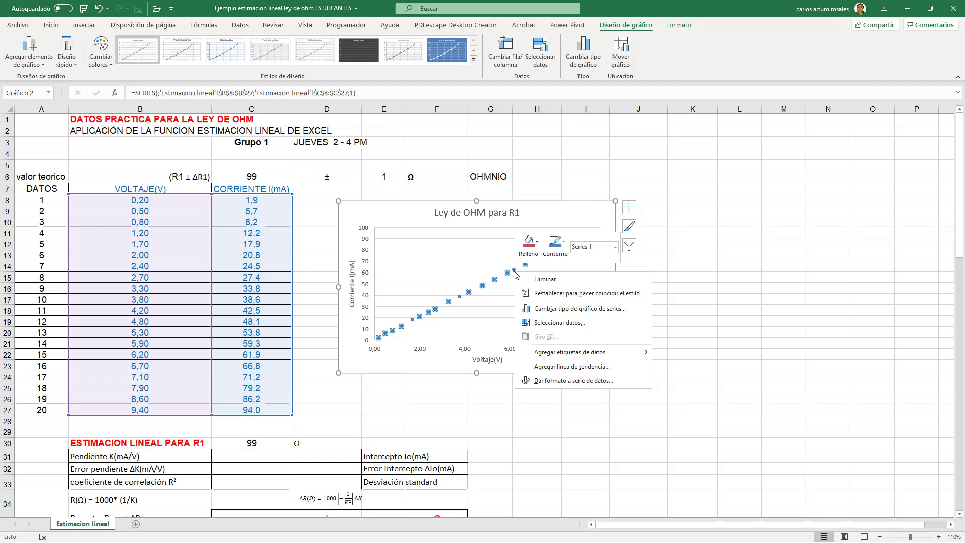
left_click(568, 366)
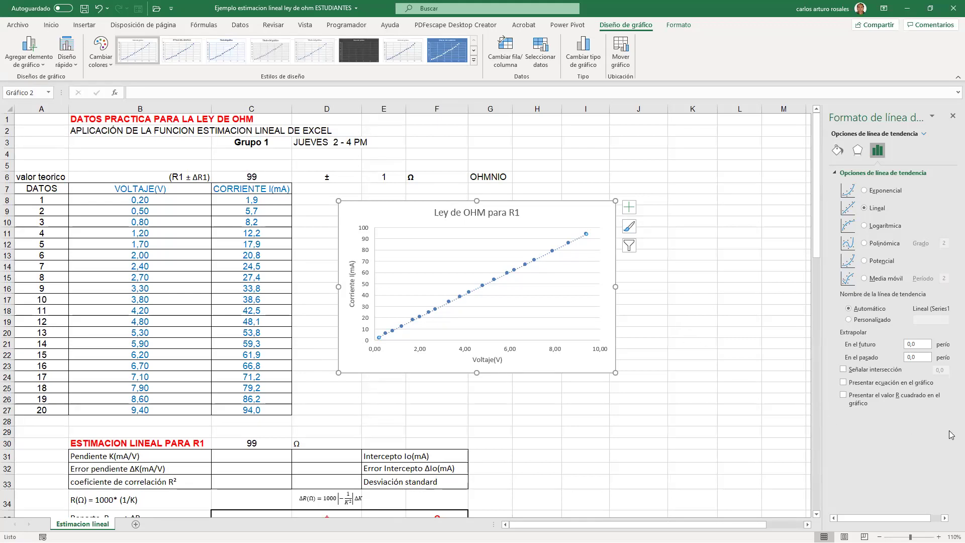
left_click(844, 371)
left_click(844, 384)
left_click(845, 396)
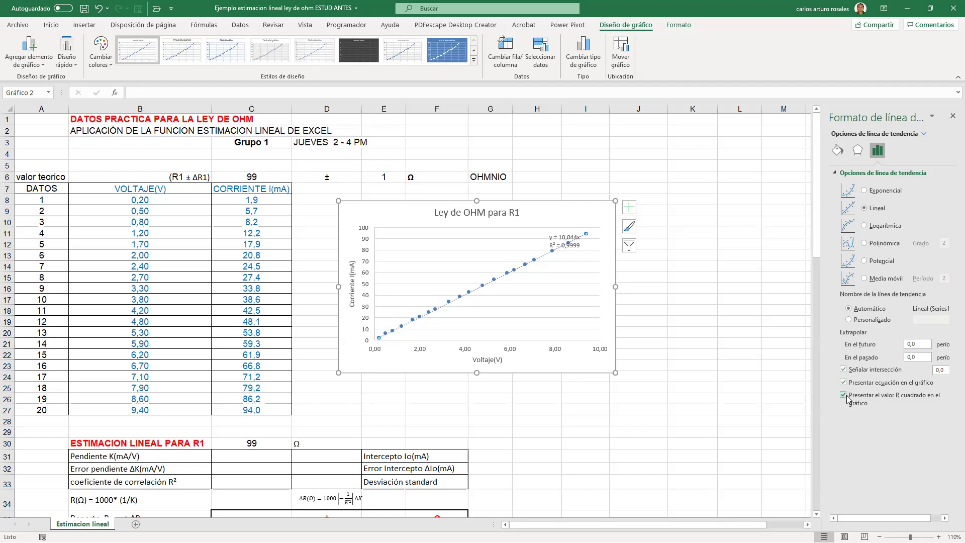
Move the trendline equation label to the empty upper-left part of the plot and format its text in red at size 16.
left_click(565, 239)
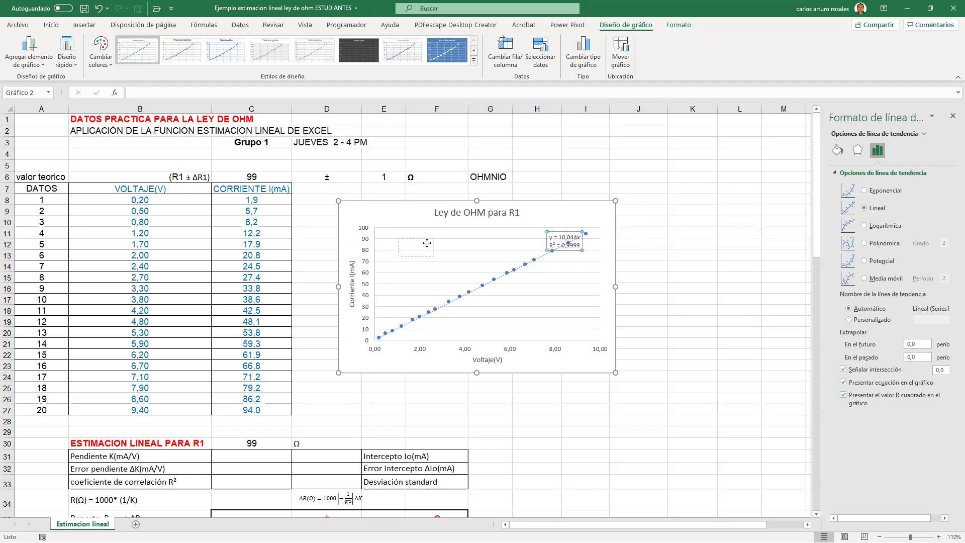
left_click_drag(456, 305, 432, 244)
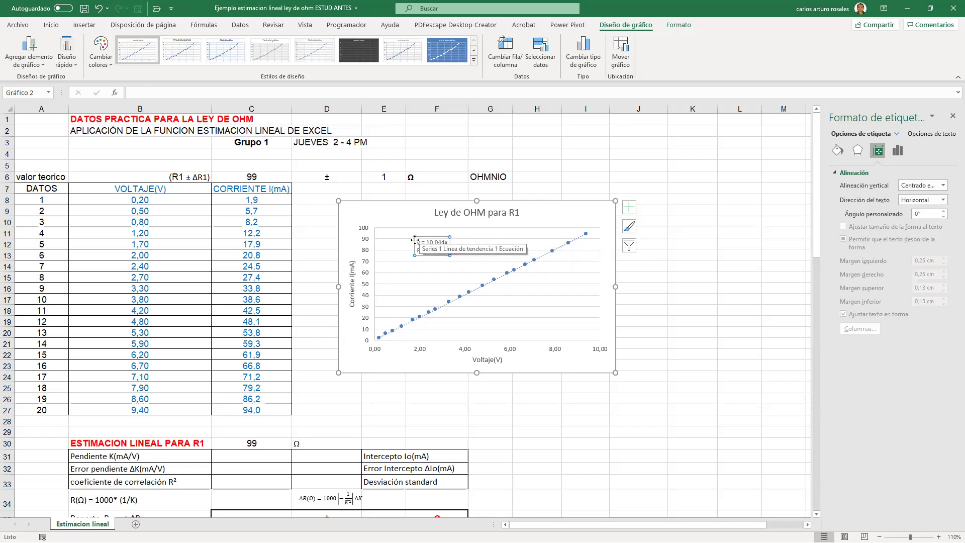
left_click_drag(417, 242, 447, 250)
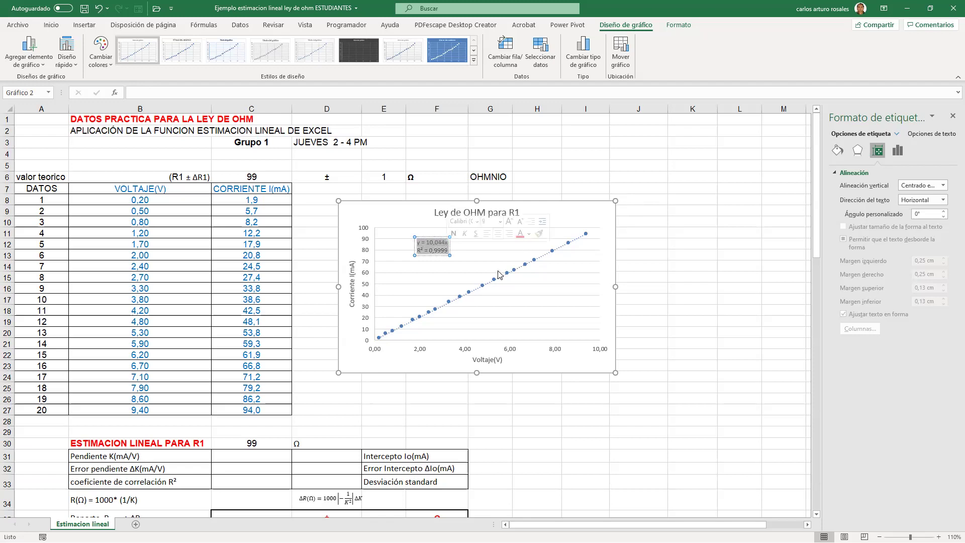
left_click(51, 26)
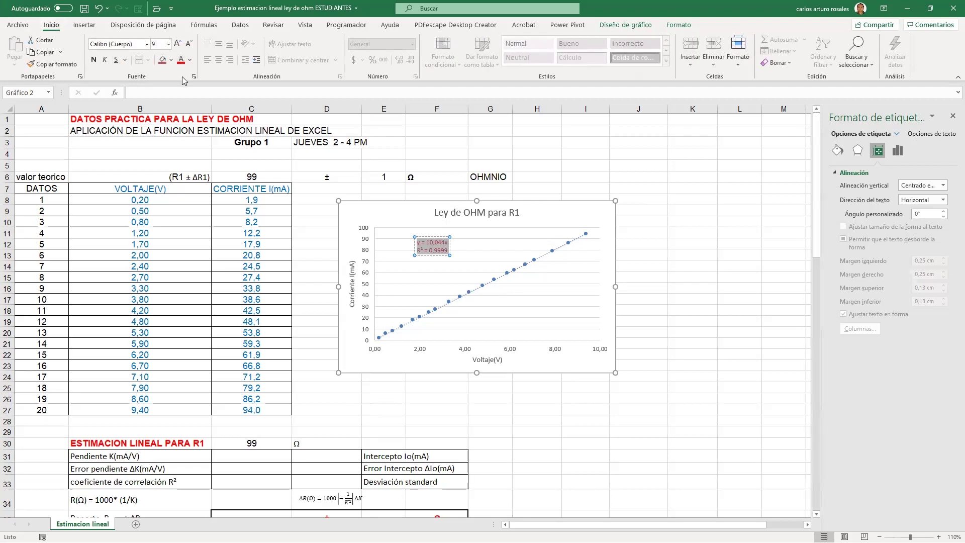
left_click(177, 44)
left_click(178, 45)
left_click(177, 45)
left_click(177, 45)
left_click(178, 45)
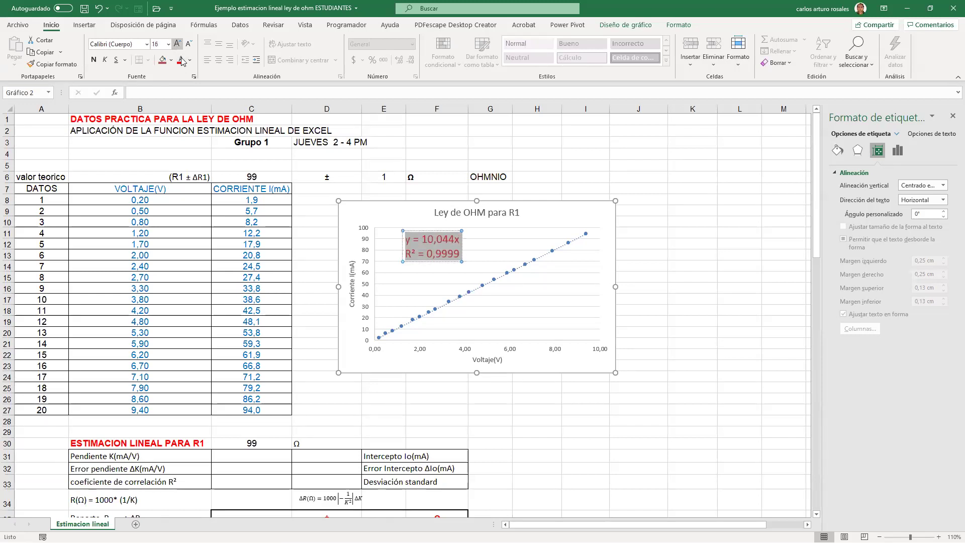
left_click(560, 295)
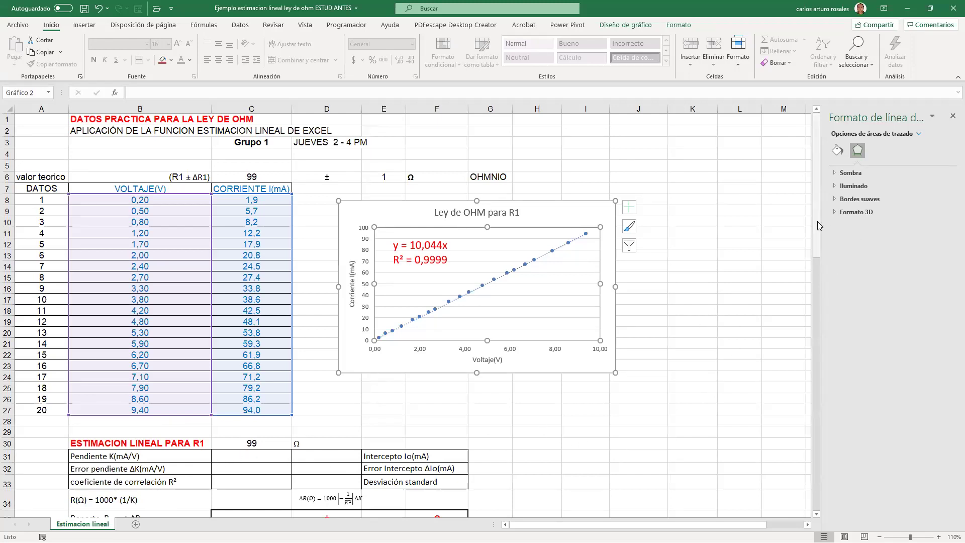
Review the linear estimation table for R1 below the data and select the slope label cell B31.
left_click_drag(817, 221, 819, 254)
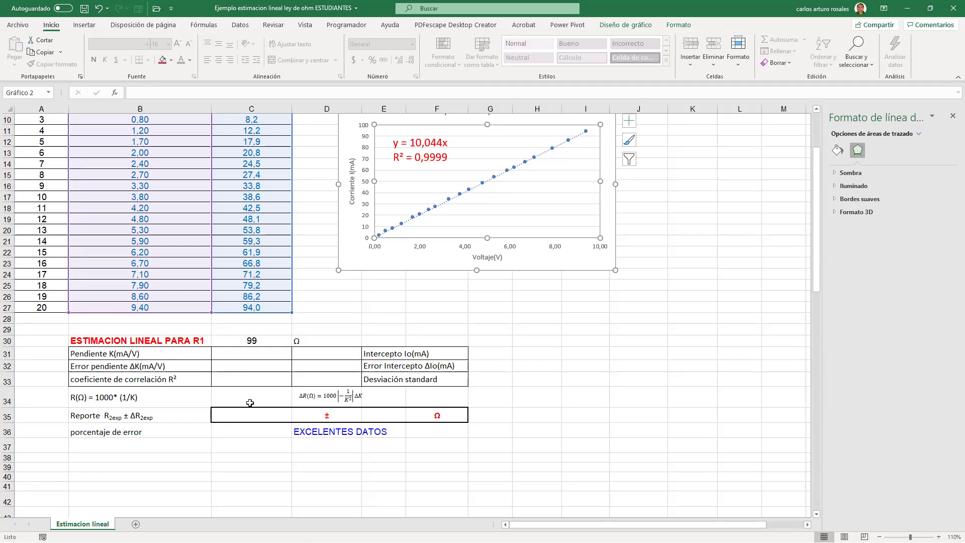
scroll(246, 402, "up", 3)
scroll(233, 402, "down", 1)
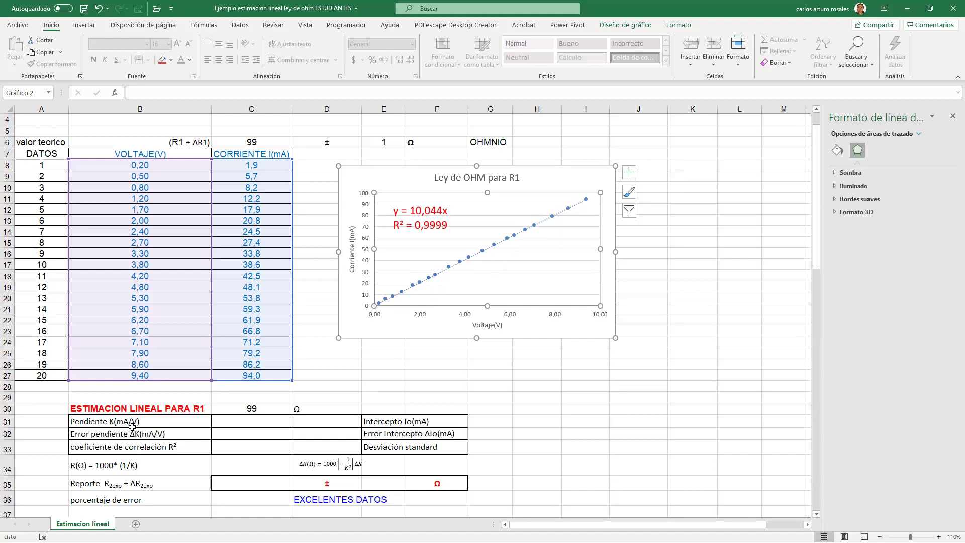
left_click(168, 435)
key("Up")
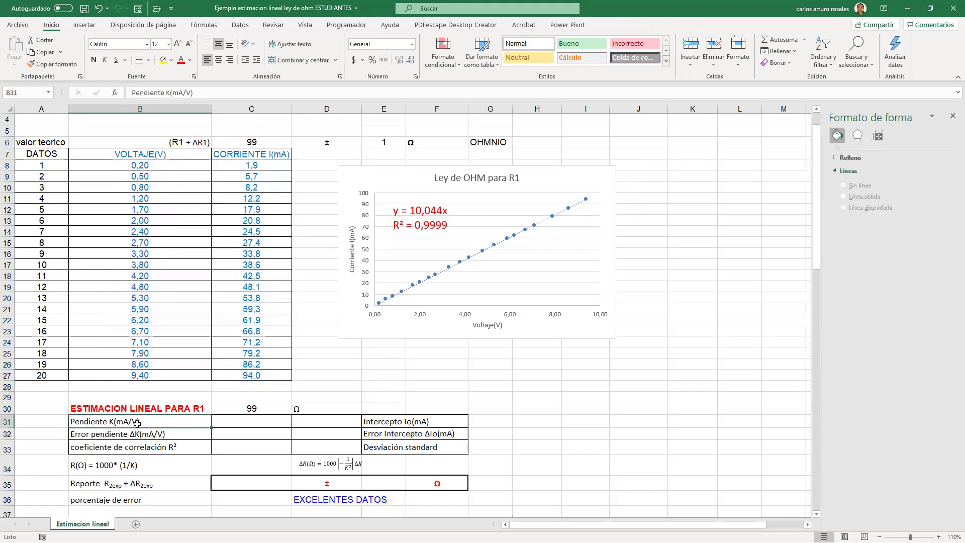
Examine the slope error and correlation coefficient R² rows of the linear estimation table for R1.
left_click(140, 437)
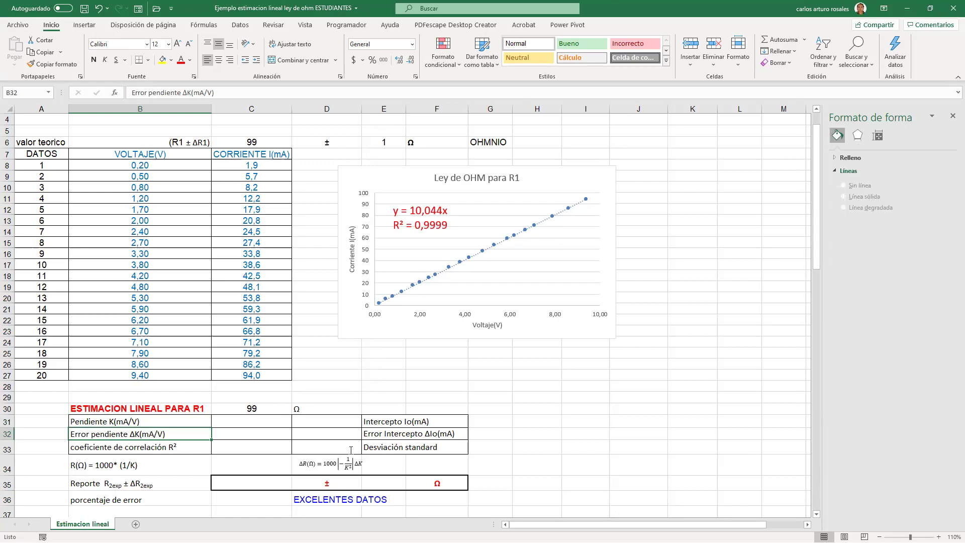
left_click(141, 450)
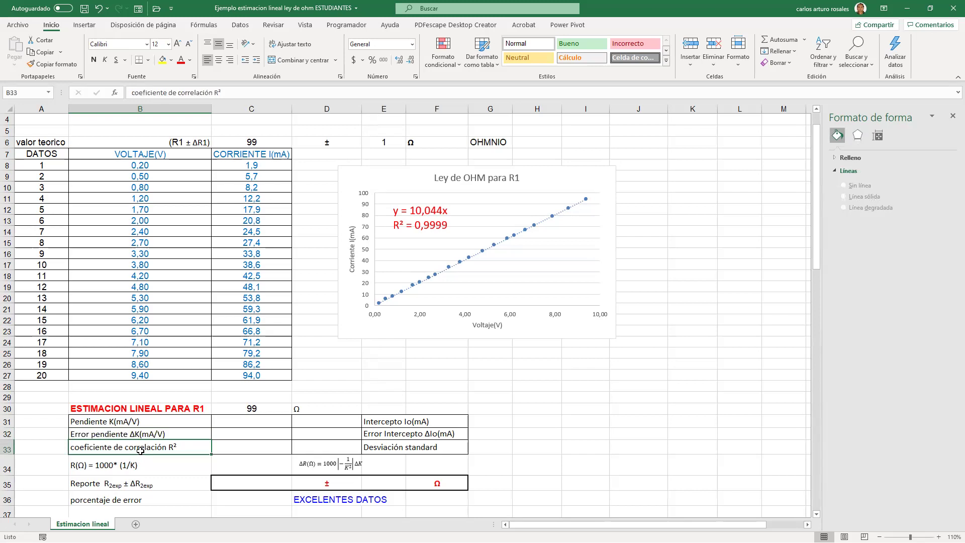
left_click(243, 449)
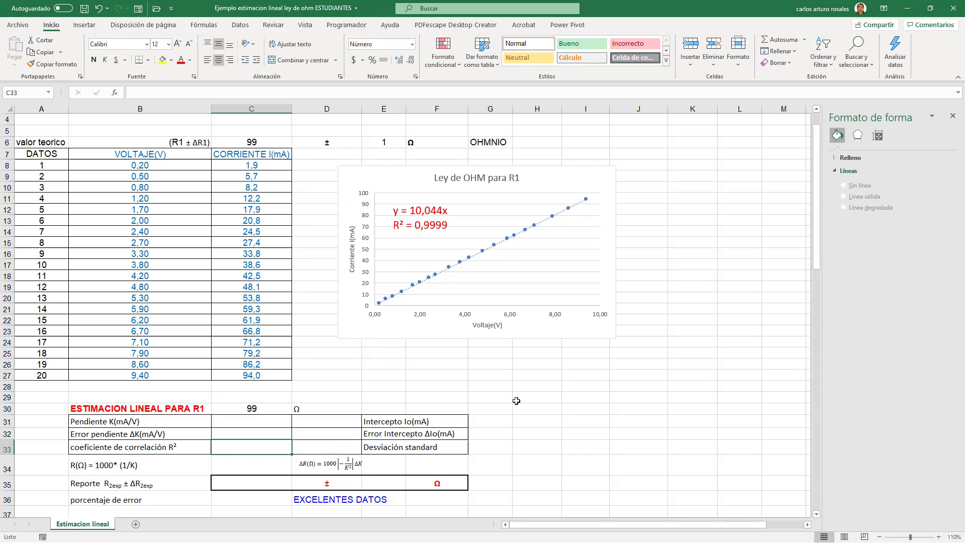
left_click(540, 353)
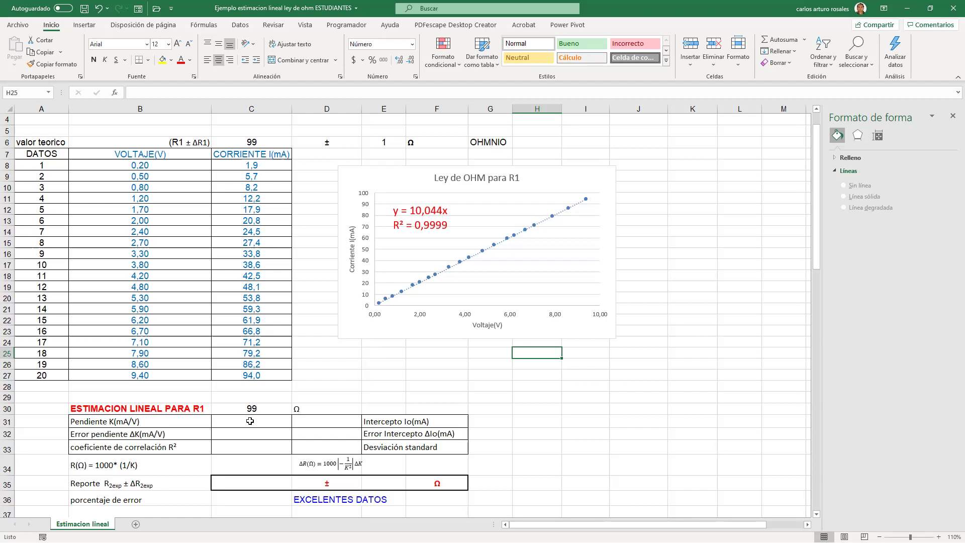
Select the empty result cells C31:D33 and start a formula there with the ESTIMACION.LINEAL function.
left_click_drag(250, 421, 300, 451)
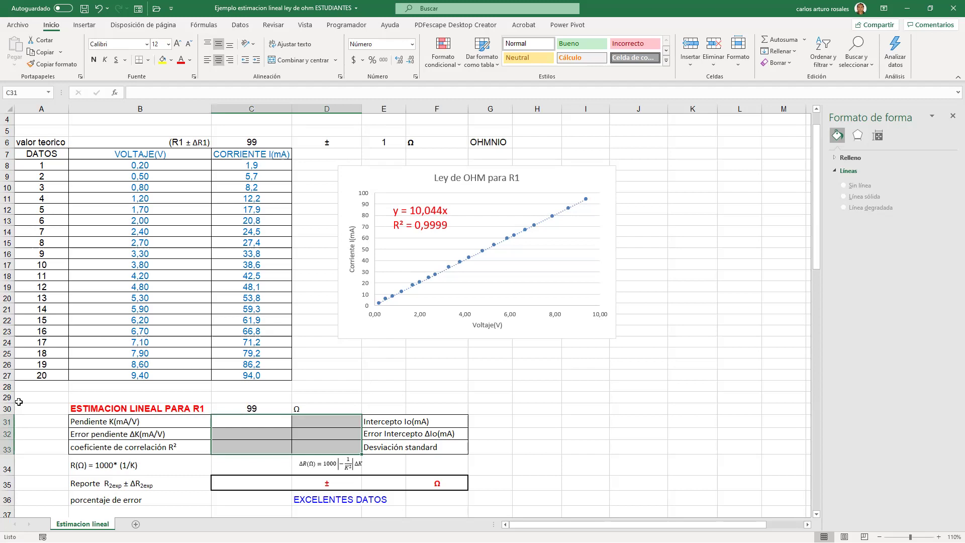
left_click(131, 91)
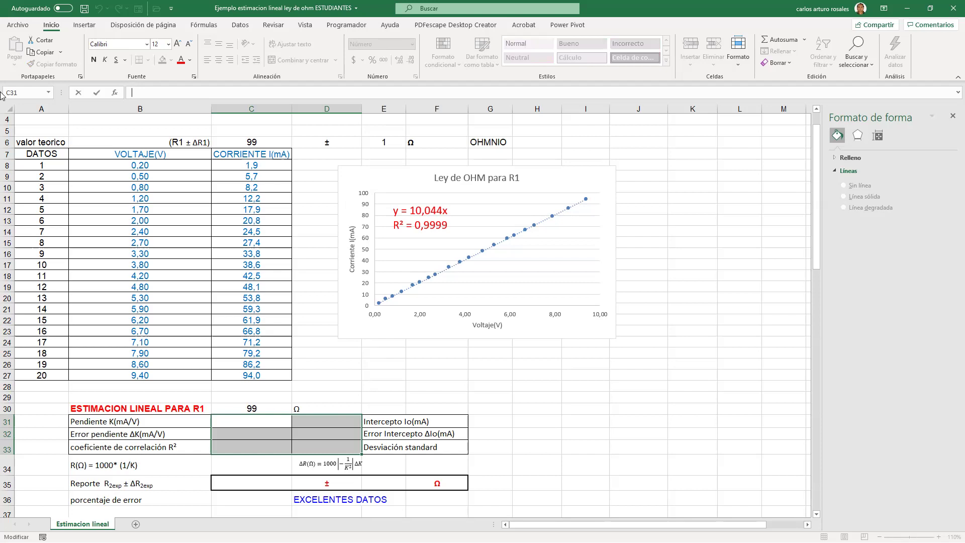
type("+")
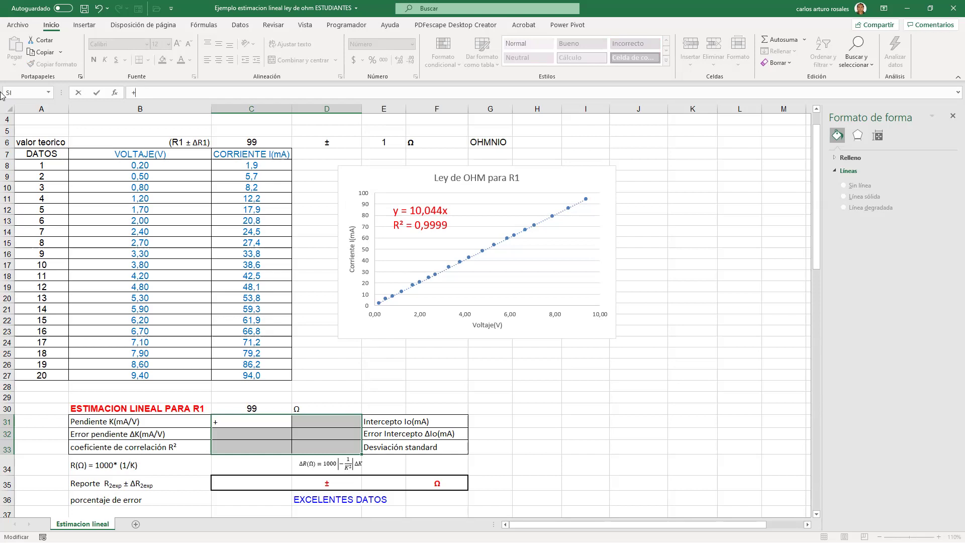
type("e")
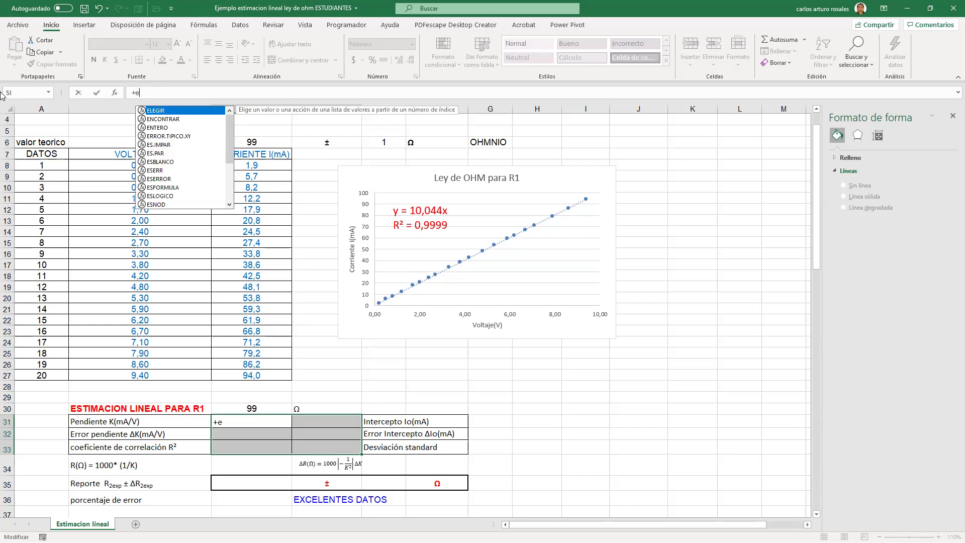
type("s")
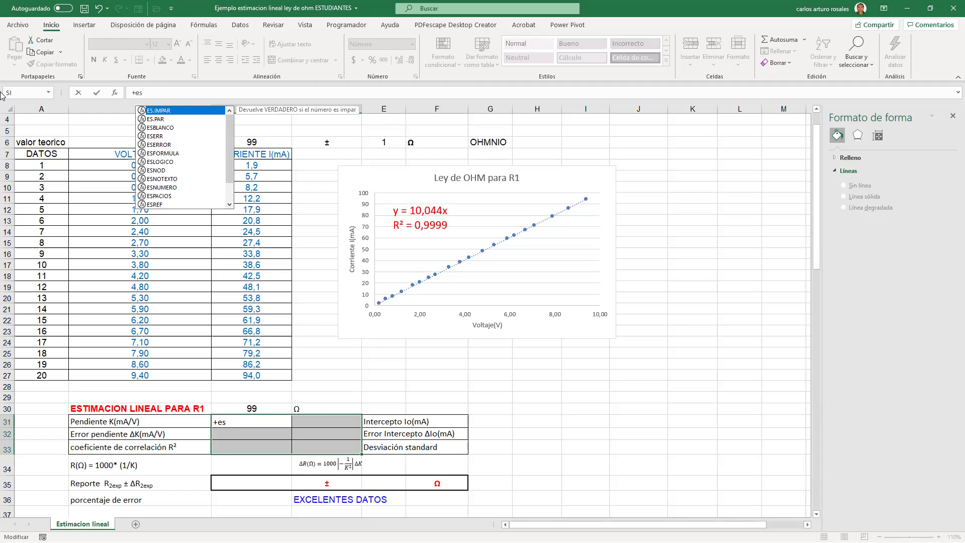
type("t")
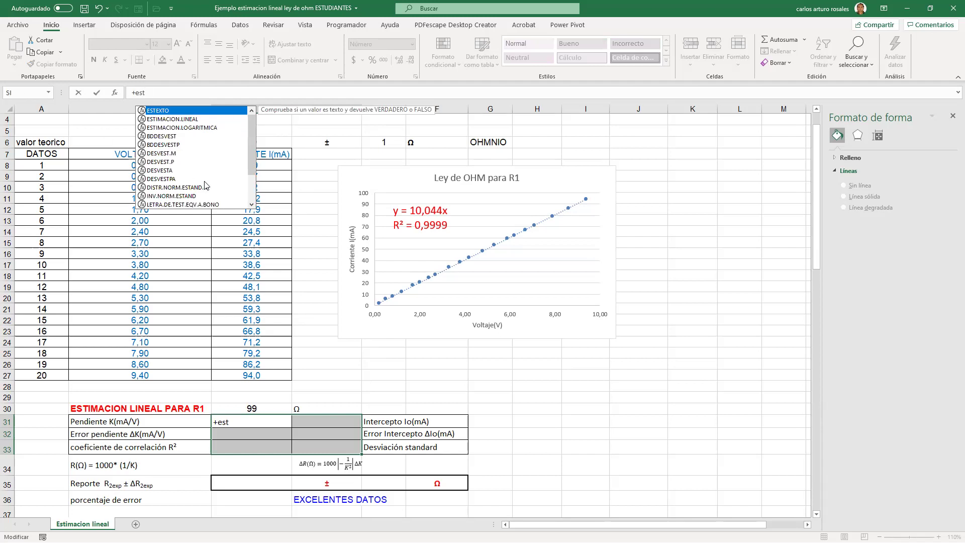
left_click(173, 121)
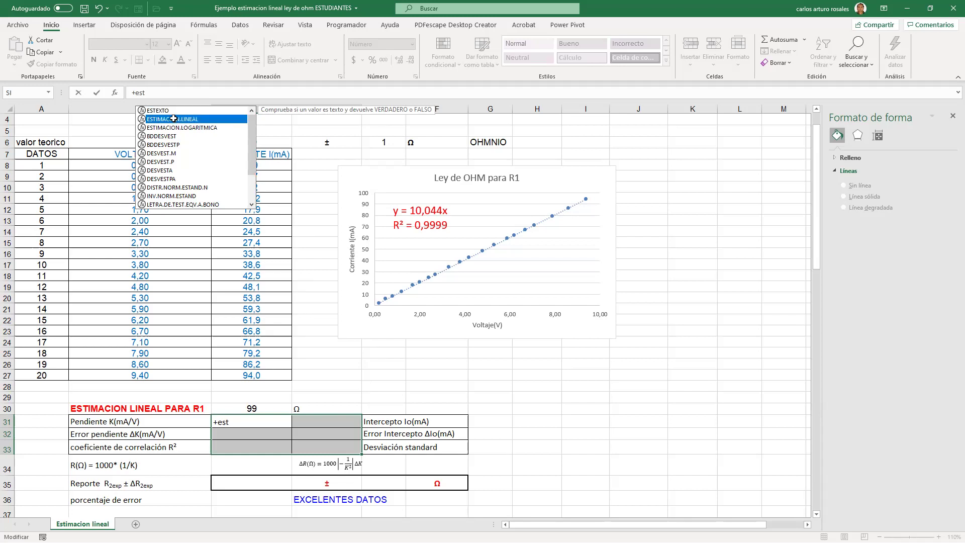
double_click(173, 121)
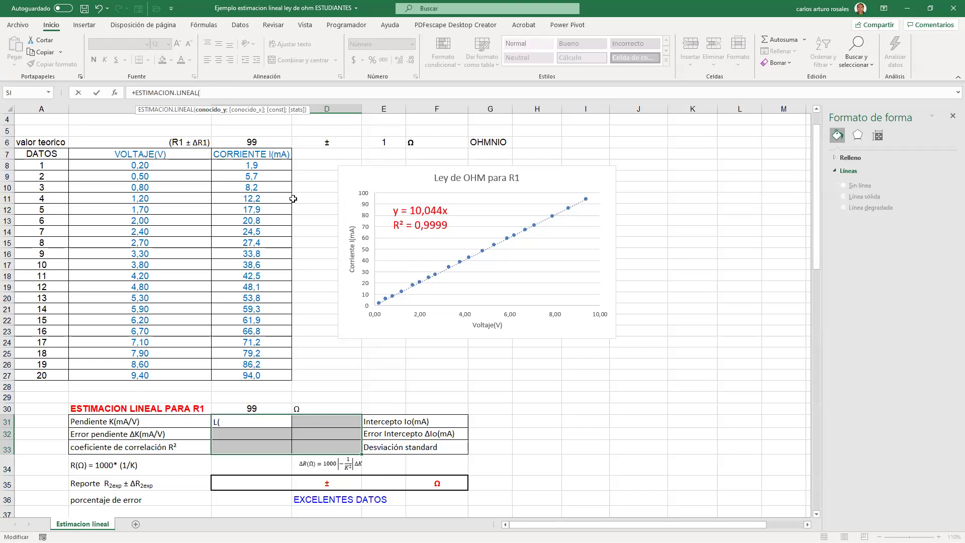
Supply the current values C8:C27 as the known y and the voltage values B8:B27 as the known x.
left_click(268, 166)
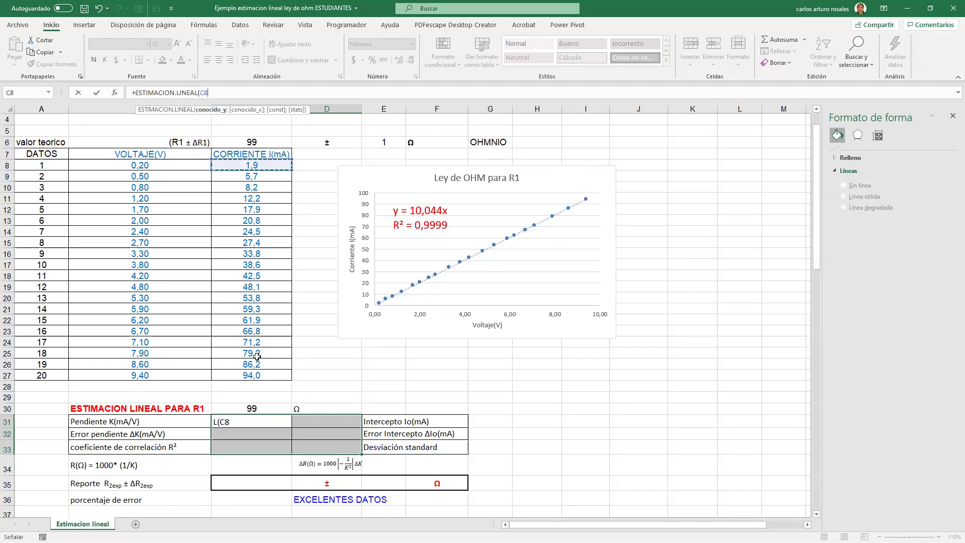
left_click(256, 371, "shift")
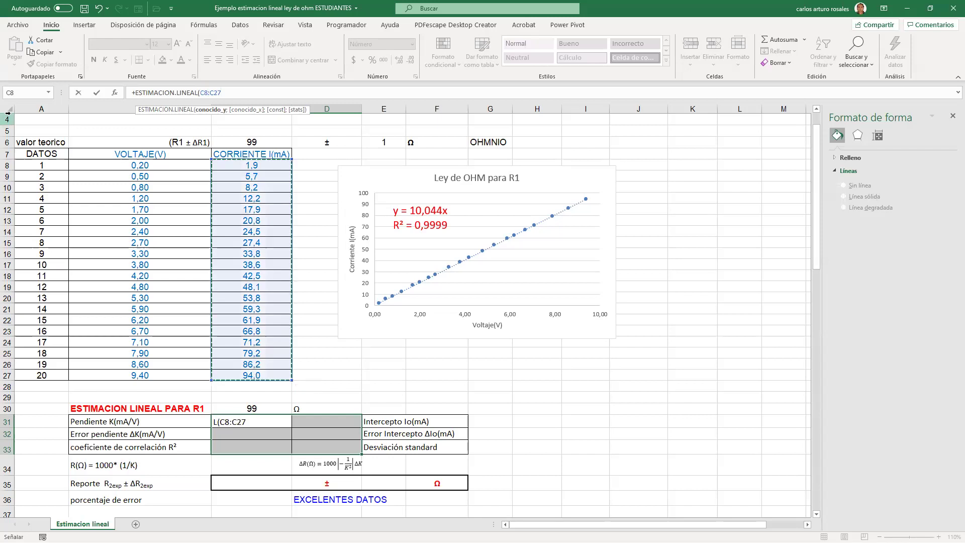
type(";")
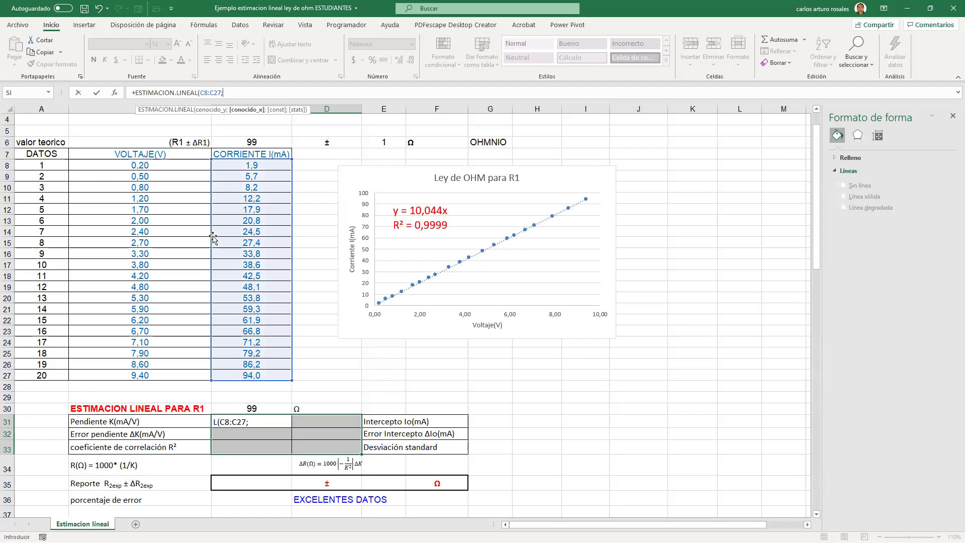
left_click(159, 166)
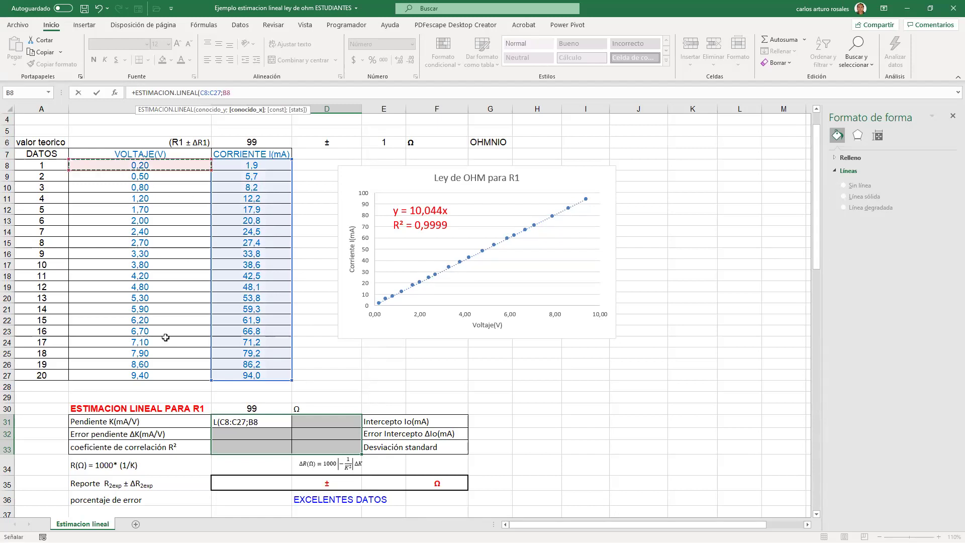
key("ctrl+shift+Down")
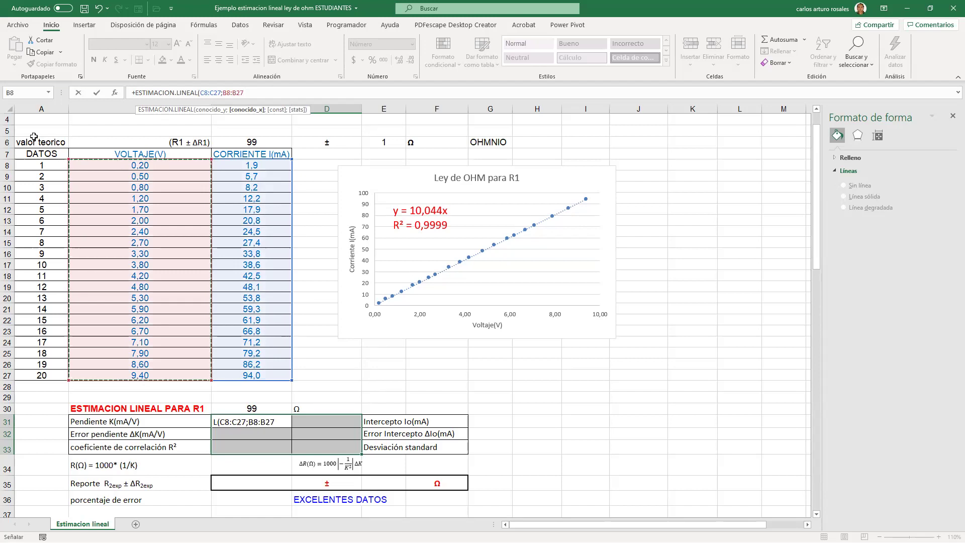
Set the constant argument to FALSO and the statistics argument to VERDADERO, and enter the formula as an array over C31:D33.
type(";")
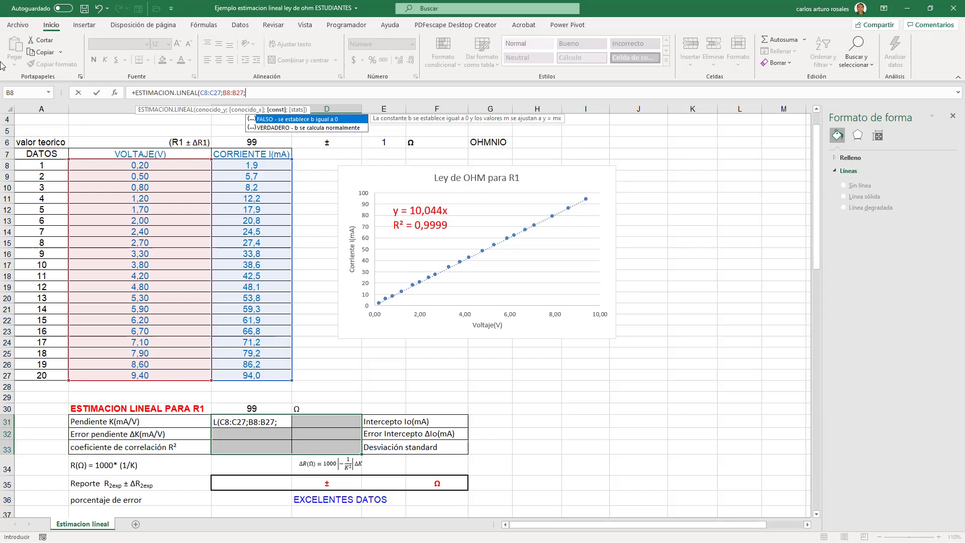
double_click(266, 120)
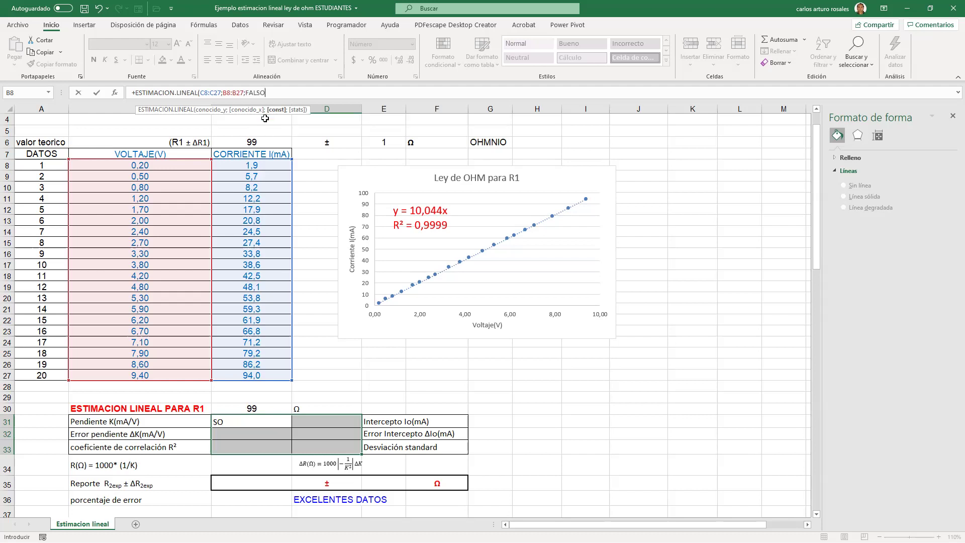
type(";")
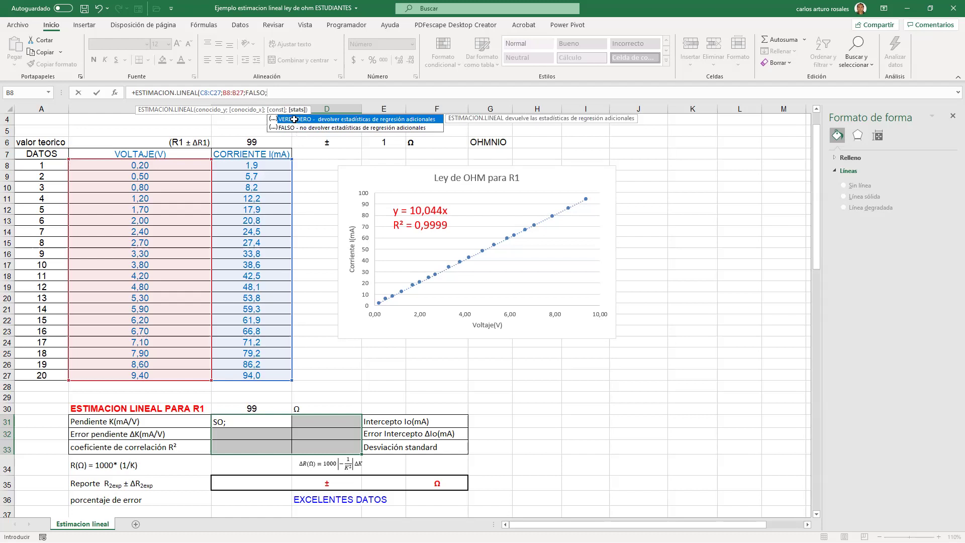
double_click(294, 121)
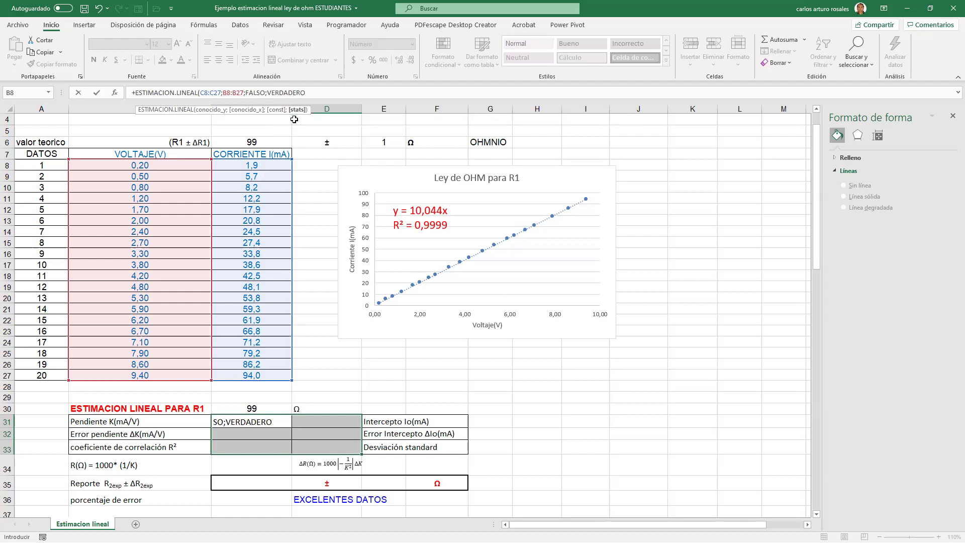
type(")")
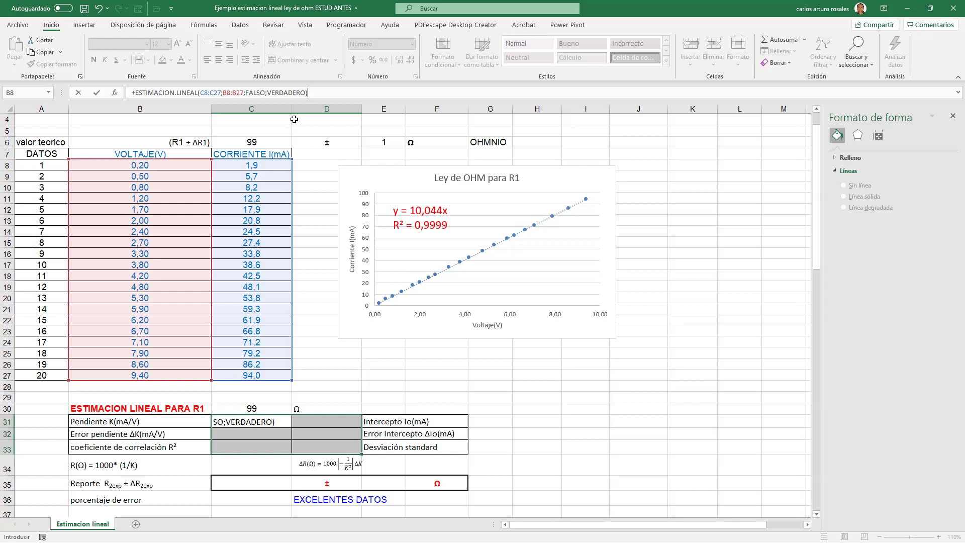
key("ctrl+shift+Return")
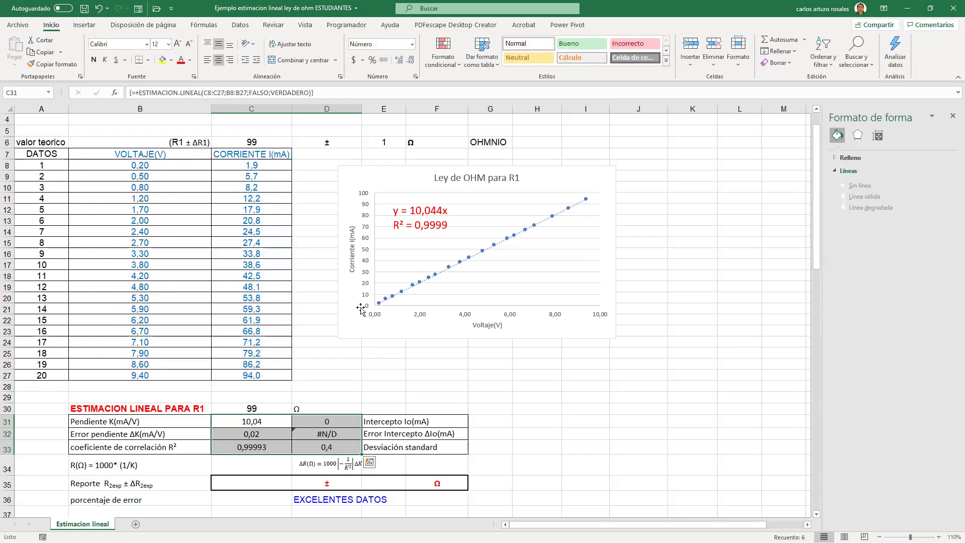
Move the Ley de OHM para R1 chart slightly closer to the data table.
left_click(327, 331)
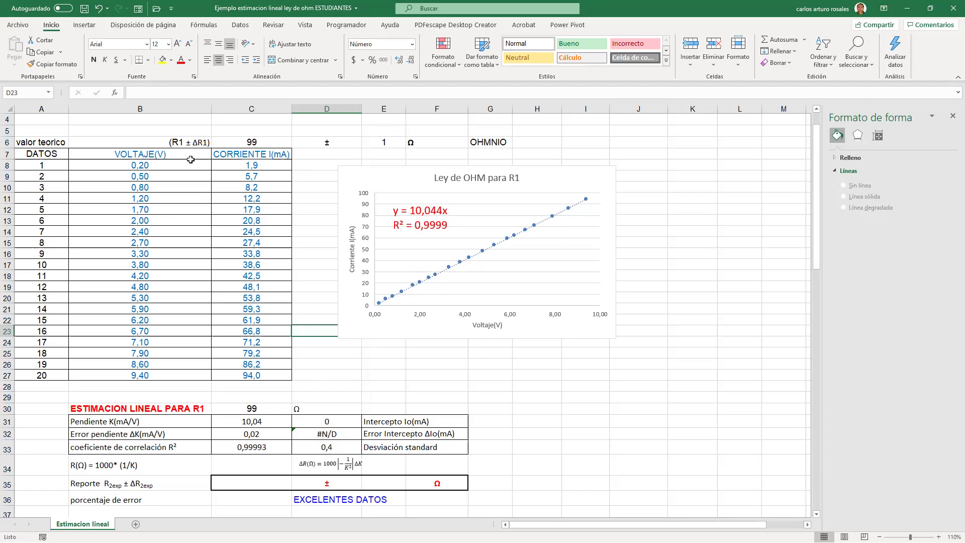
left_click_drag(387, 215, 360, 210)
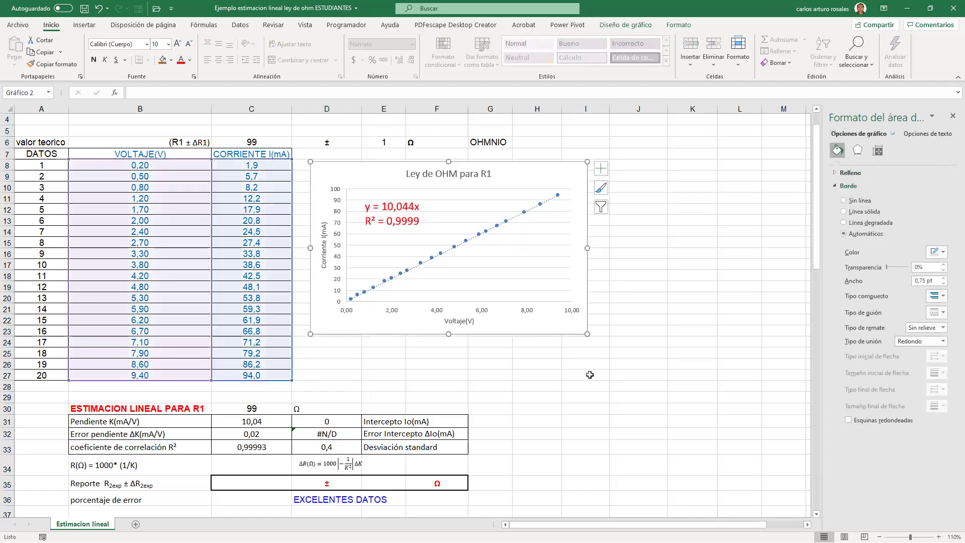
left_click(628, 341)
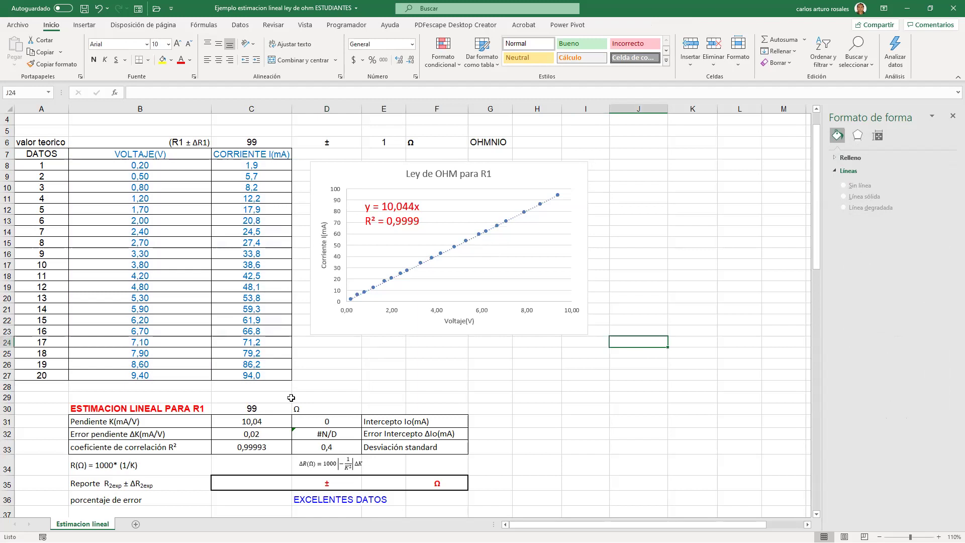
left_click(334, 173)
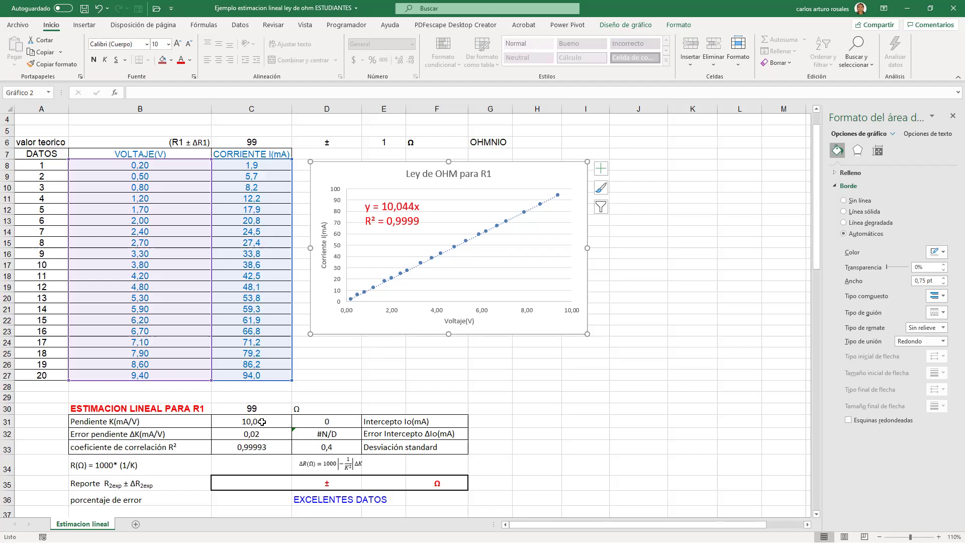
Display the linear estimation results in C31:D33 with five decimal places.
left_click_drag(252, 421, 308, 450)
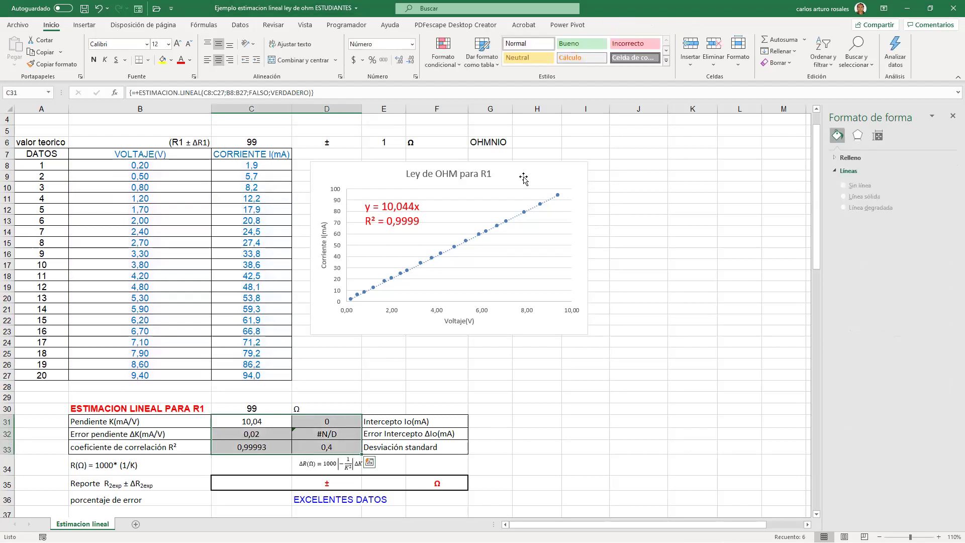
left_click(397, 62)
left_click(398, 63)
left_click(397, 63)
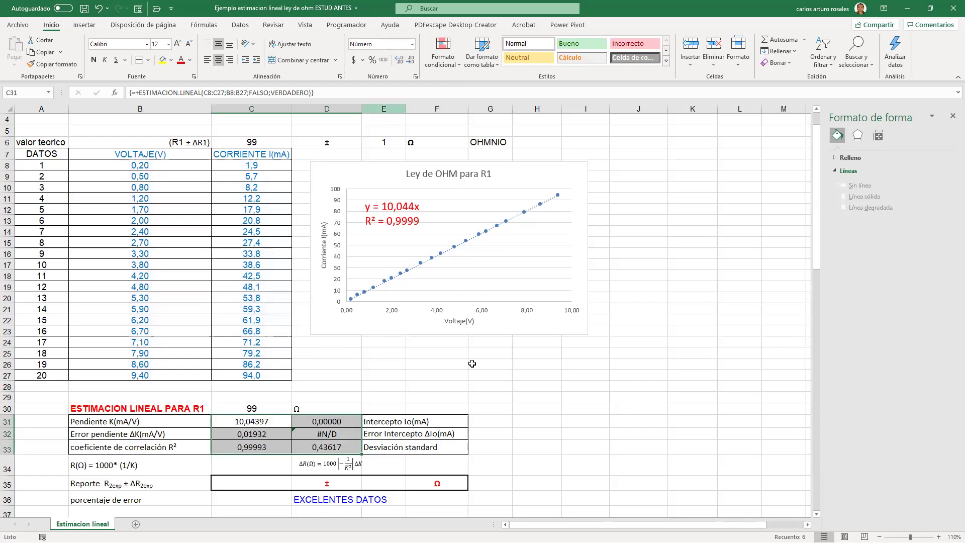
left_click(589, 378)
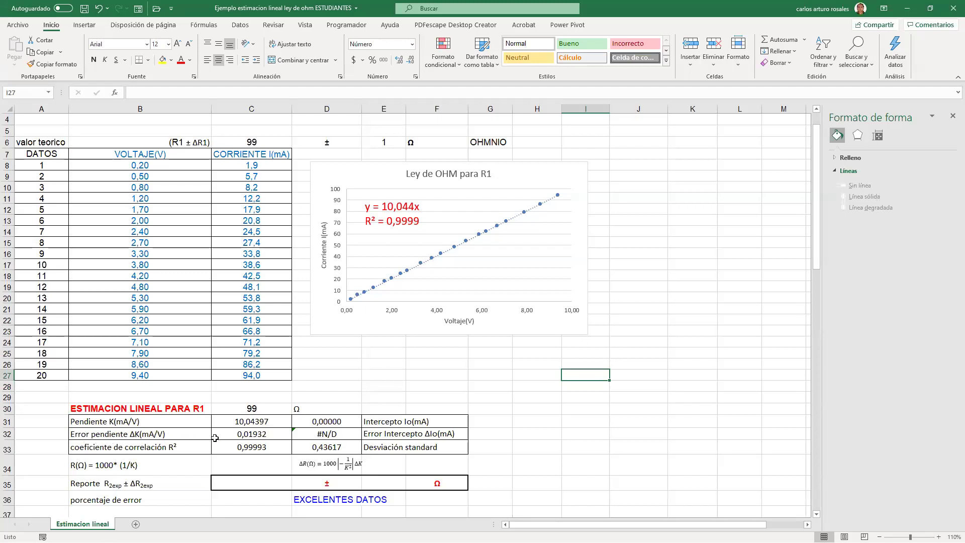
Reduce the slope error in C32 and the slope in C31 to two decimal places, and select the correlation coefficient in C33.
left_click(261, 435)
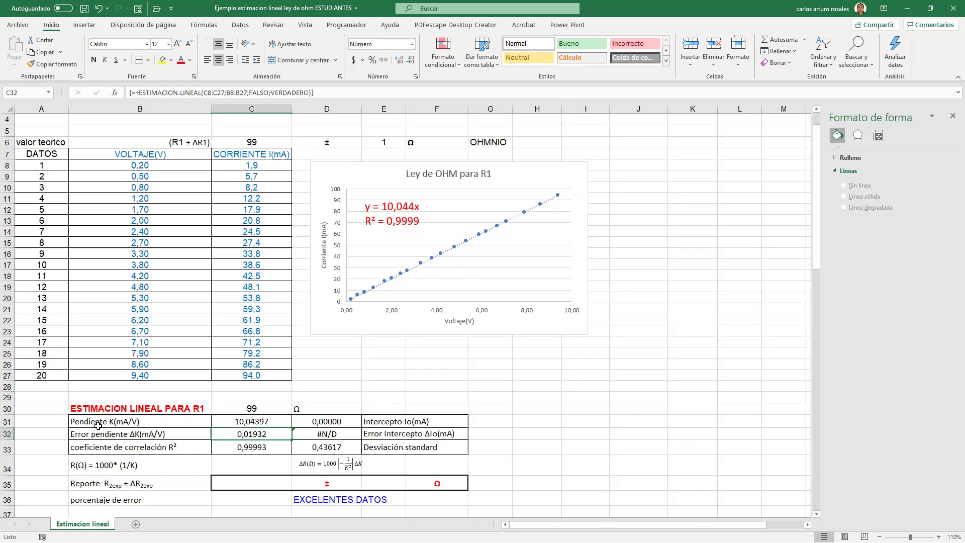
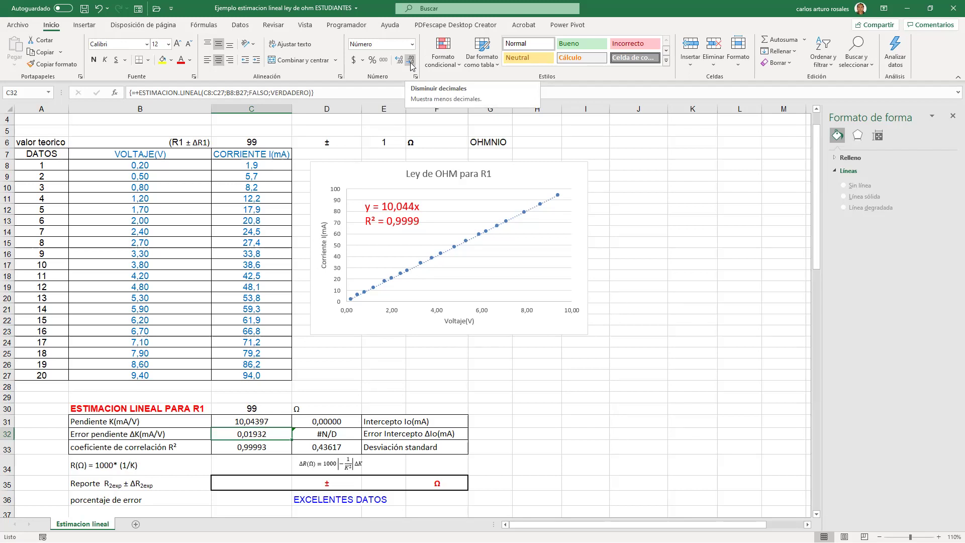
left_click(411, 60)
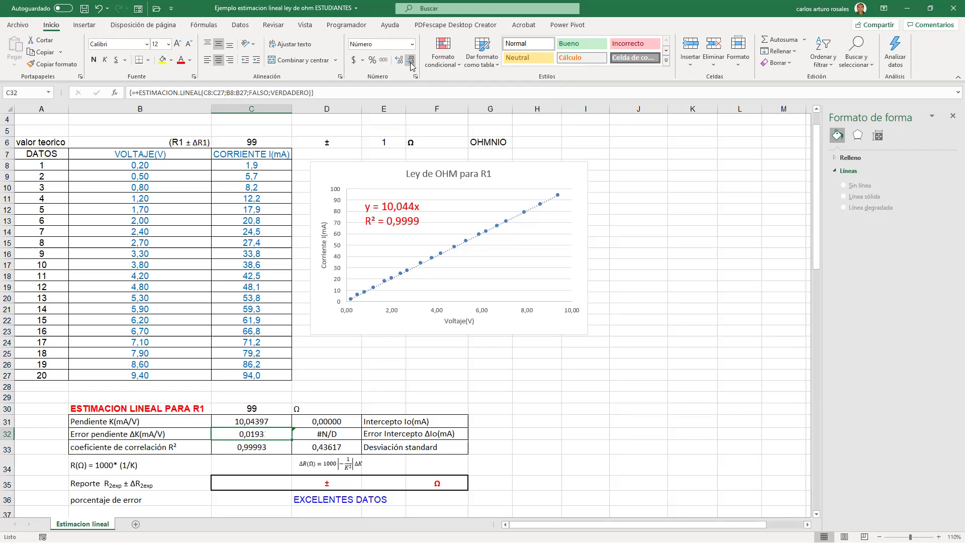
left_click(411, 62)
left_click(411, 61)
left_click(259, 422)
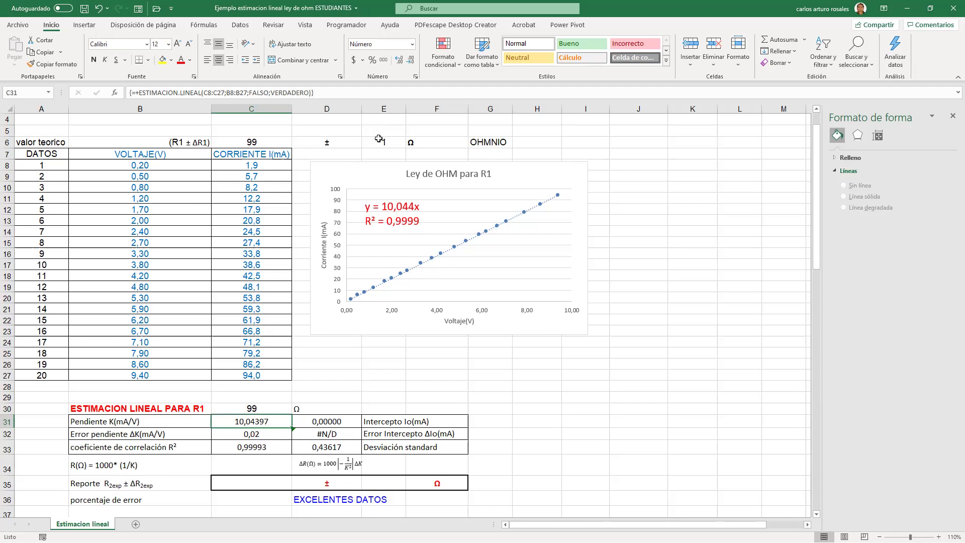
left_click(411, 61)
left_click(411, 62)
left_click(411, 62)
left_click(253, 449)
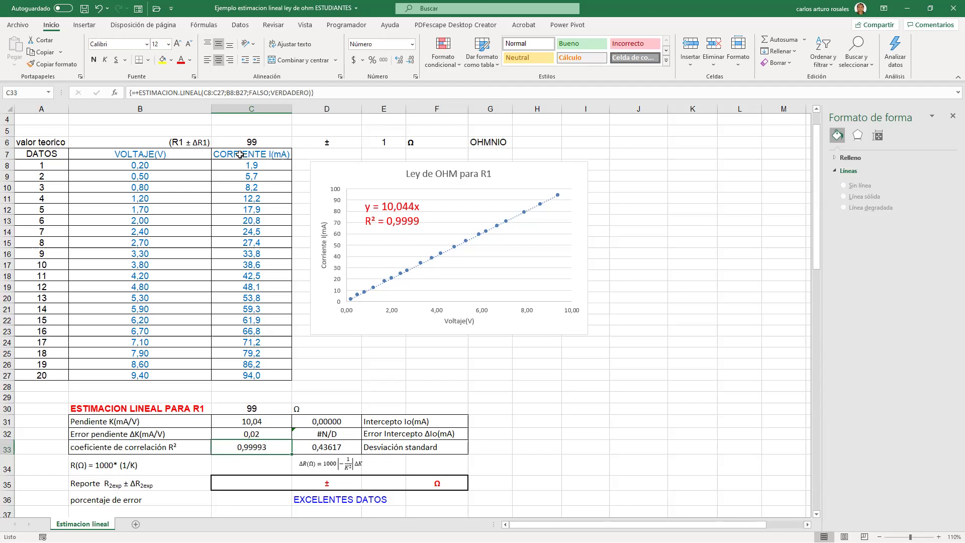
Reduce the correlation coefficient in C33 to four decimal places and the intercept in D31 to zero decimal places.
left_click(410, 61)
left_click(332, 421)
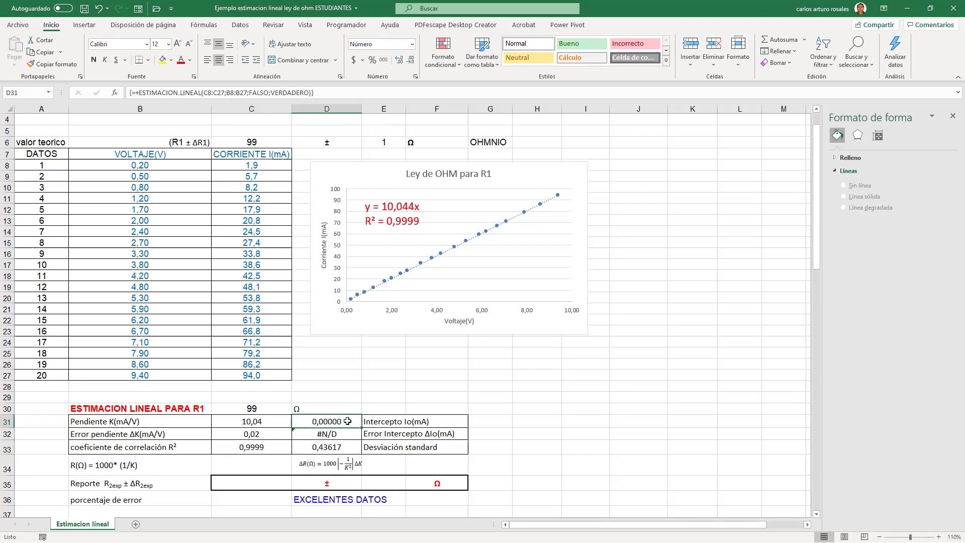
left_click(410, 62)
left_click(410, 62)
left_click(410, 63)
left_click(410, 63)
left_click(410, 62)
Reduce the standard deviation in D33 to one decimal place.
left_click(321, 450)
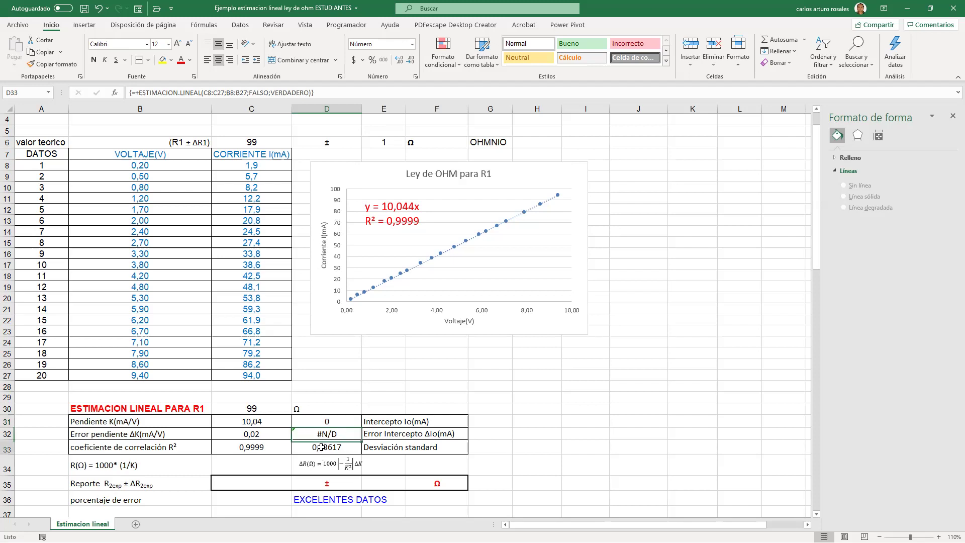
left_click(411, 60)
left_click(411, 60)
left_click(411, 60)
left_click(410, 60)
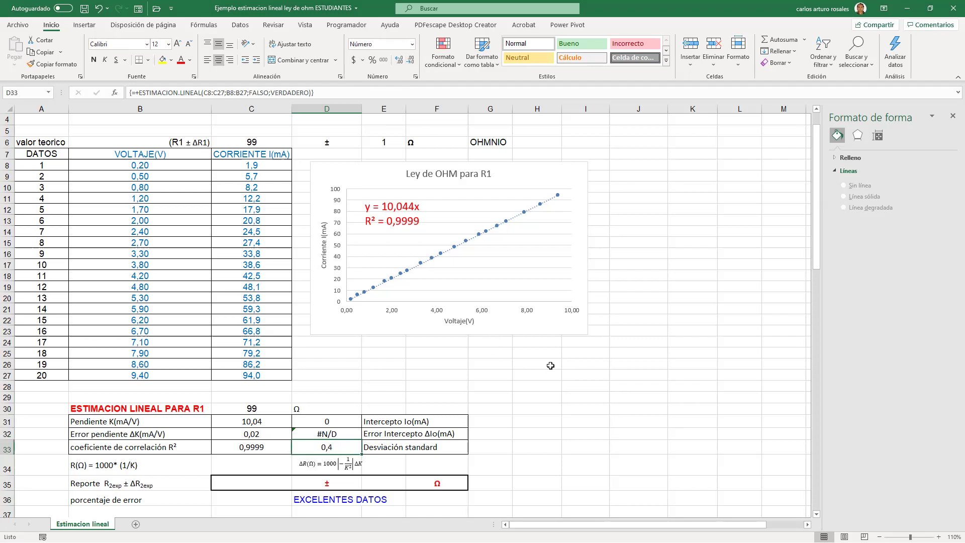
left_click(533, 353)
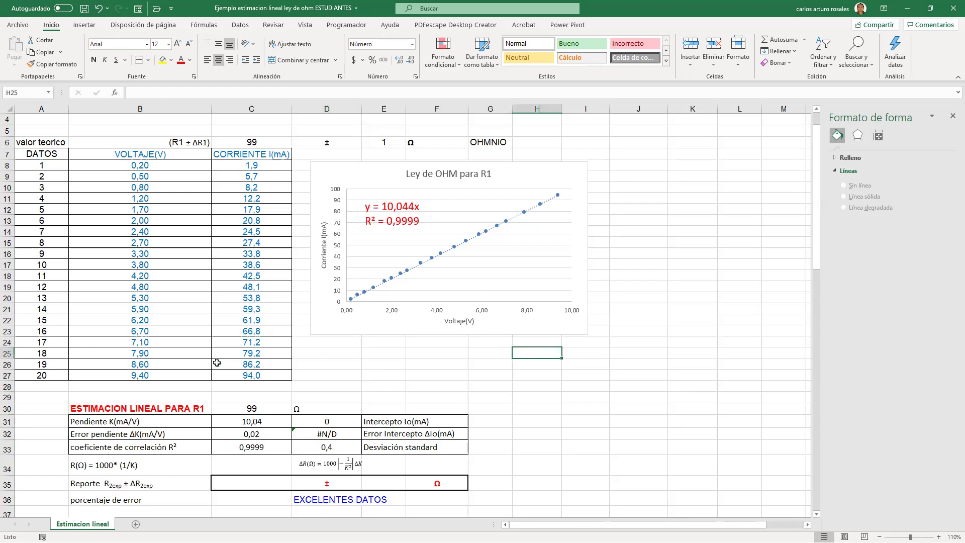
Calculate the experimental resistance R in C34 as 1000/C31 and compare it with the theoretical value of R1.
scroll(73, 327, "down", 3)
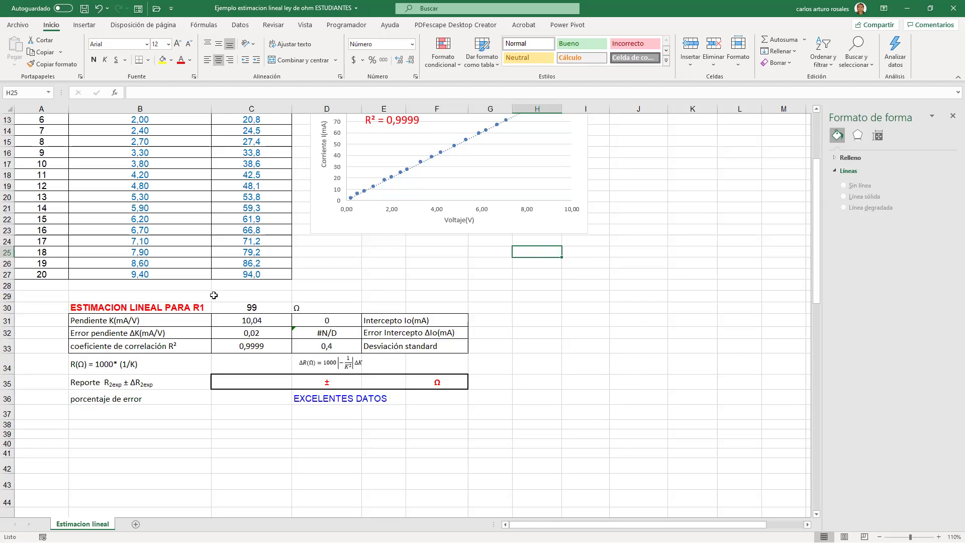
scroll(214, 294, "up", 2)
scroll(97, 377, "down", 1)
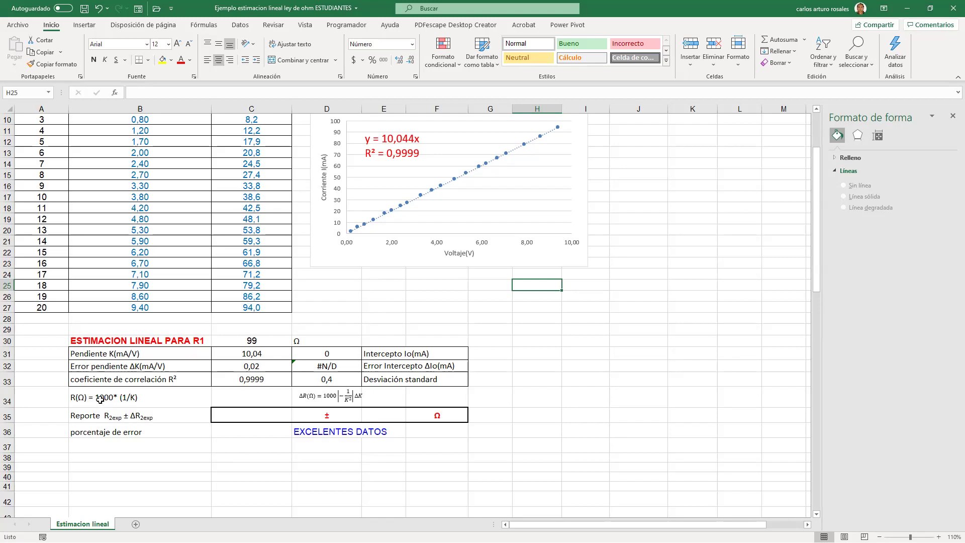
left_click(241, 397)
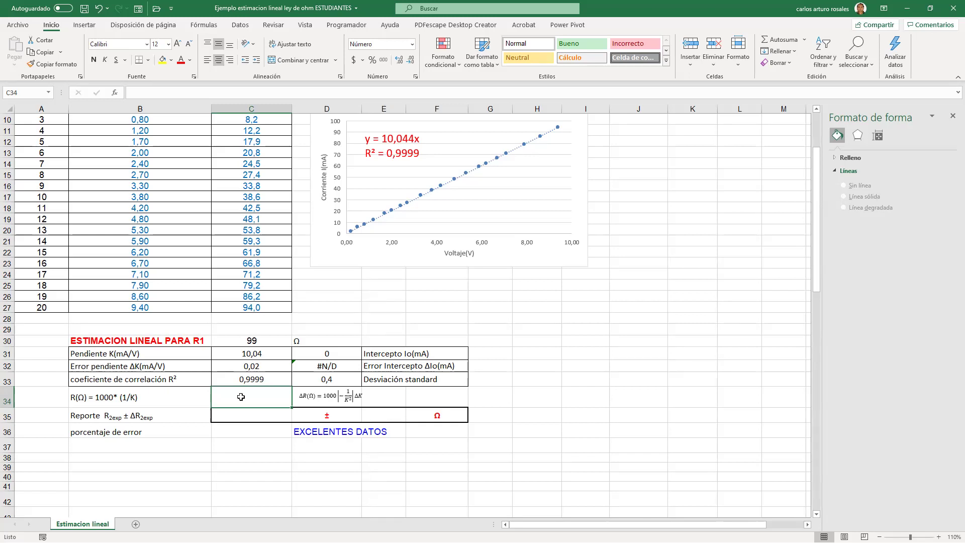
type("+")
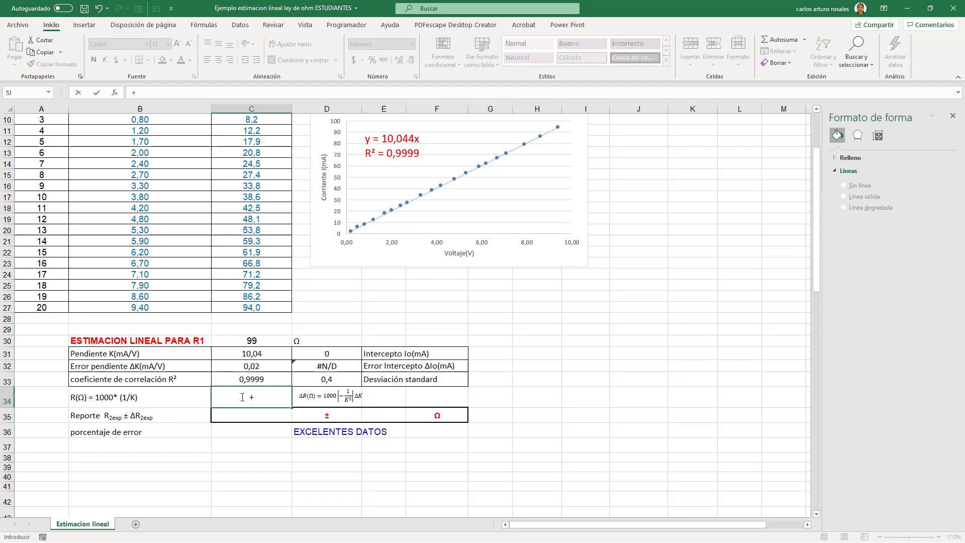
type("1000/")
left_click(250, 353)
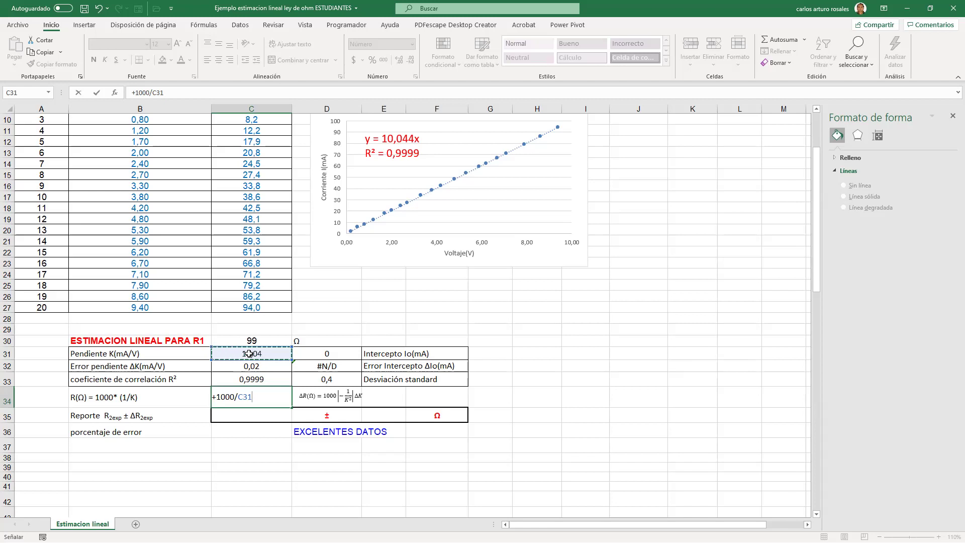
key("Return")
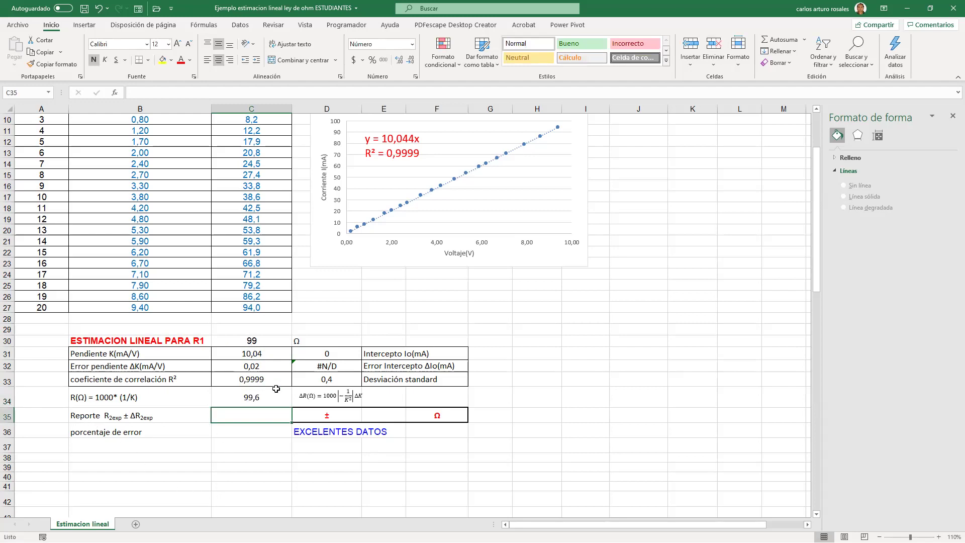
left_click(255, 396)
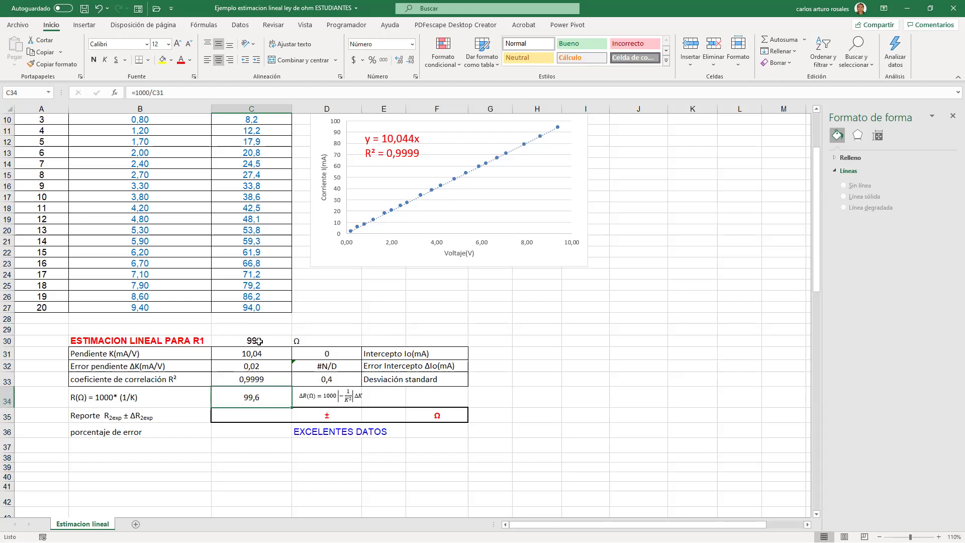
scroll(142, 422, "up", 3)
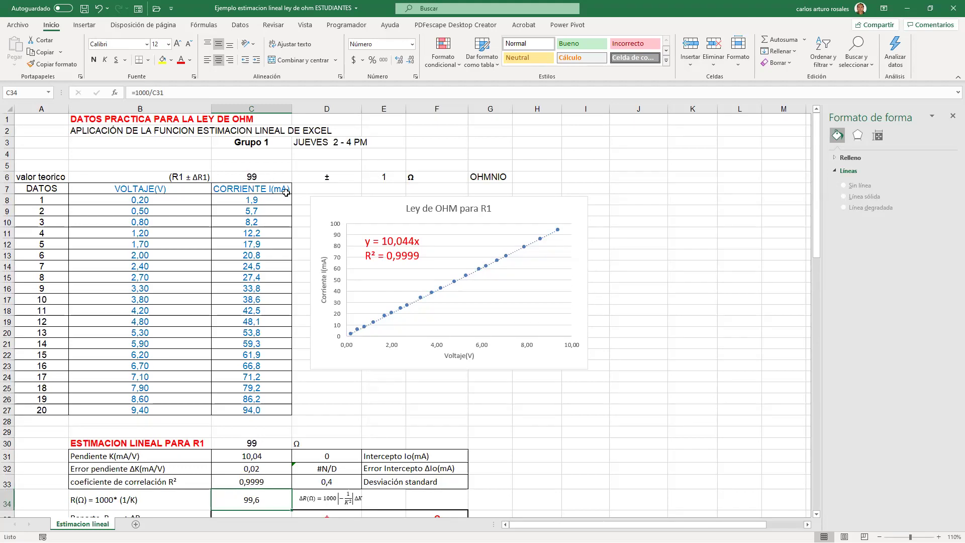
scroll(255, 425, "down", 3)
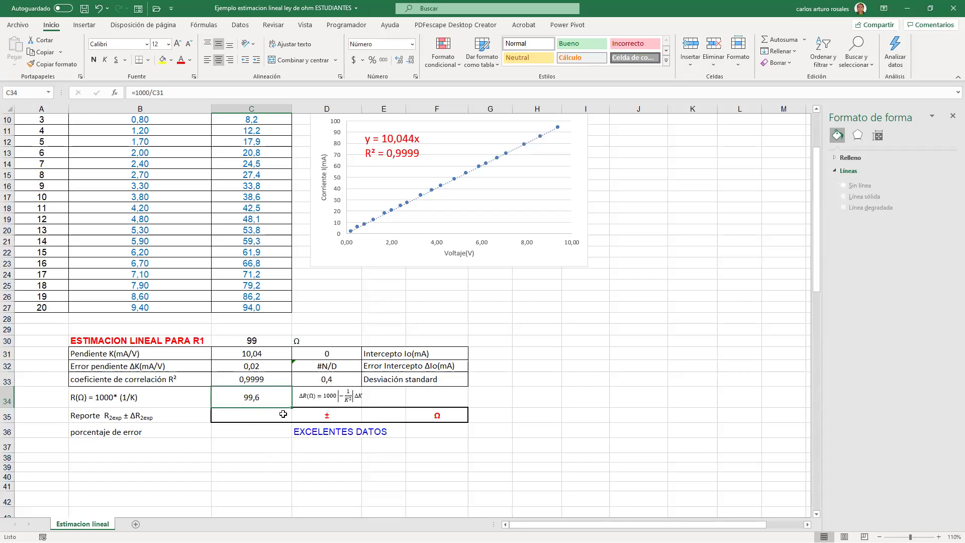
Fill the resistance value of the report row in C35 with a reference to C34.
left_click(240, 418)
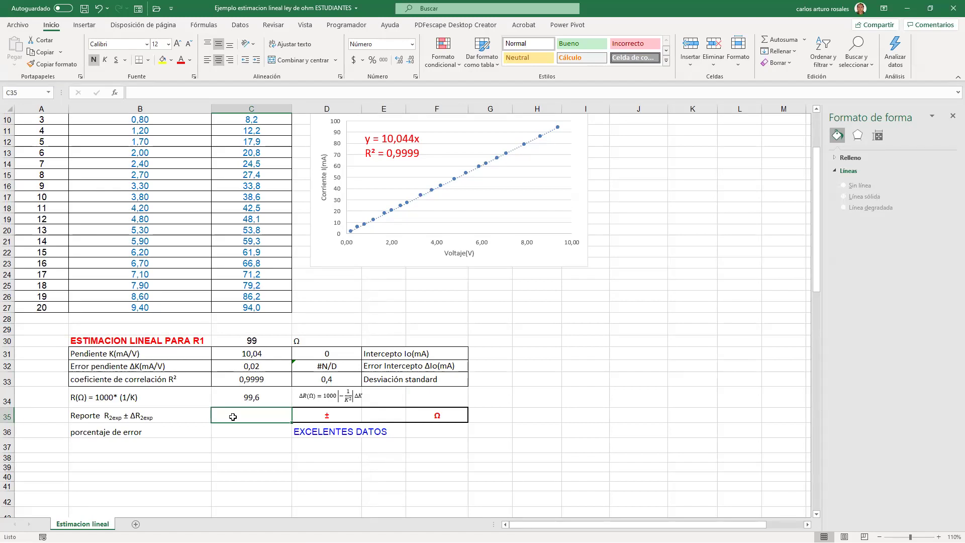
type("+")
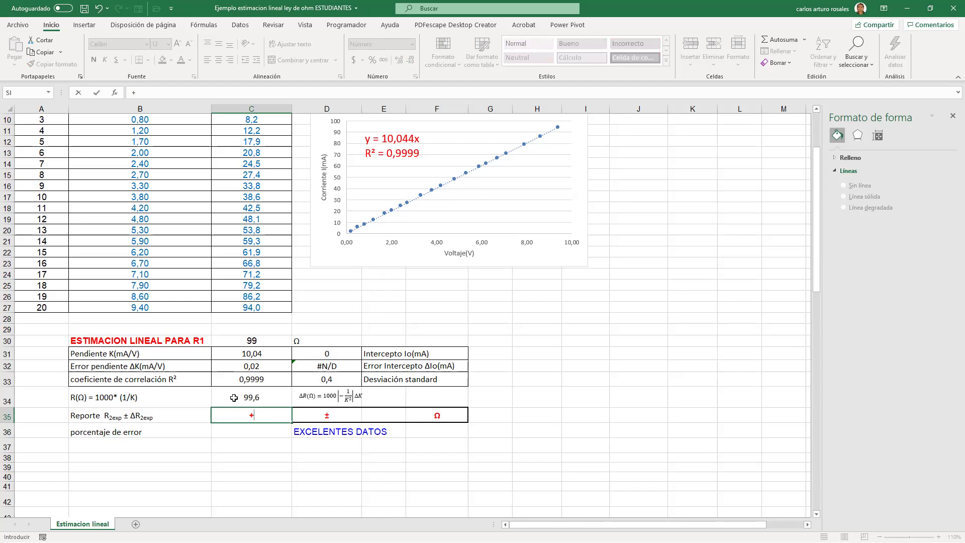
left_click(233, 397)
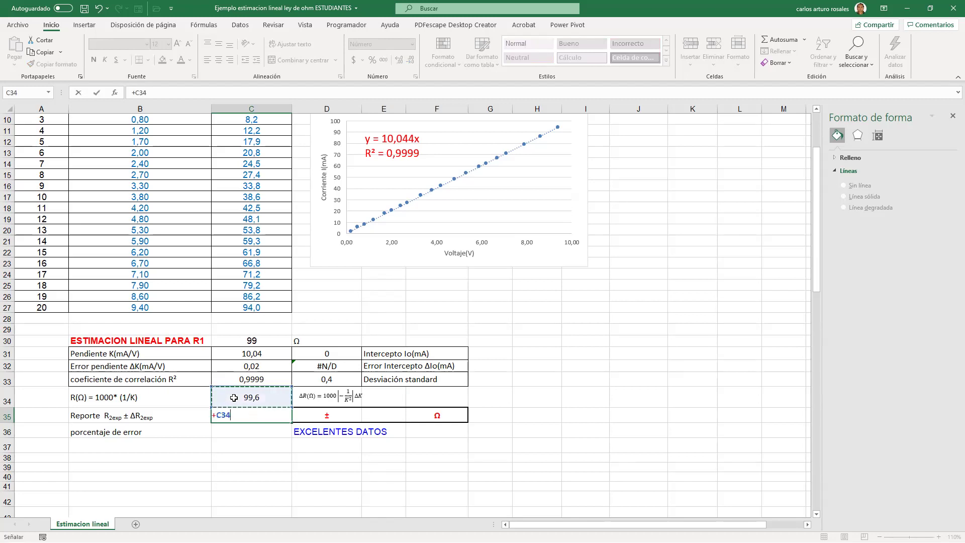
key("Return")
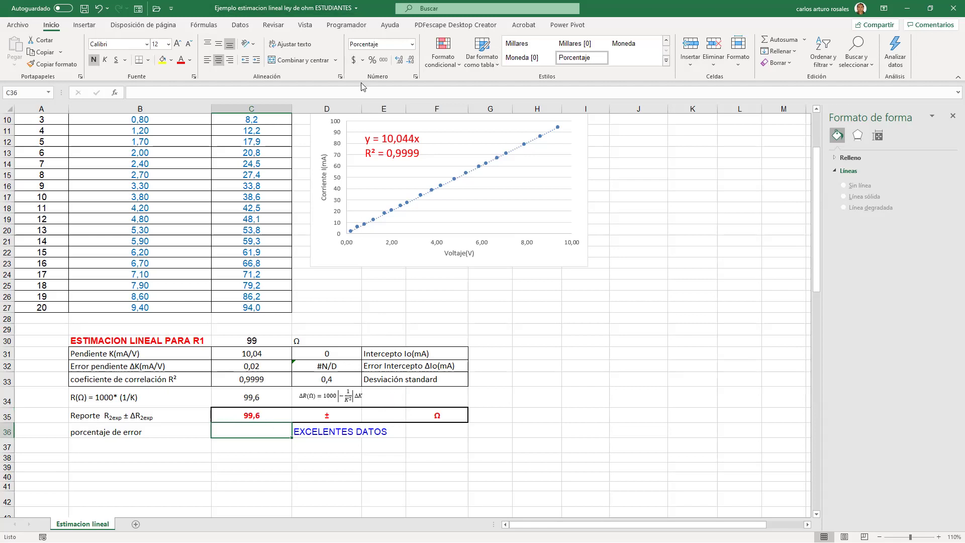
Widen column D slightly and calculate the resistance uncertainty in E34 as 1000*C32/C31^2.
left_click_drag(362, 108, 371, 108)
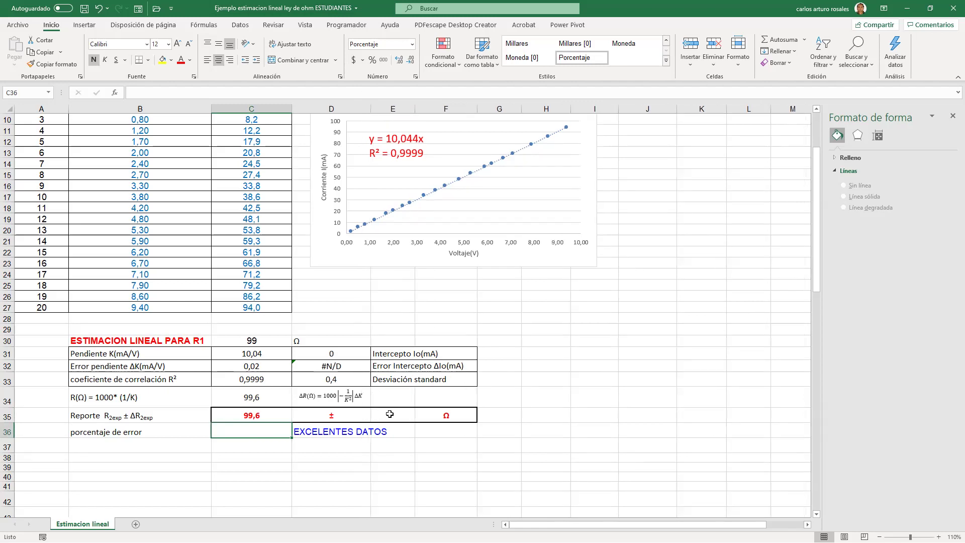
left_click(390, 397)
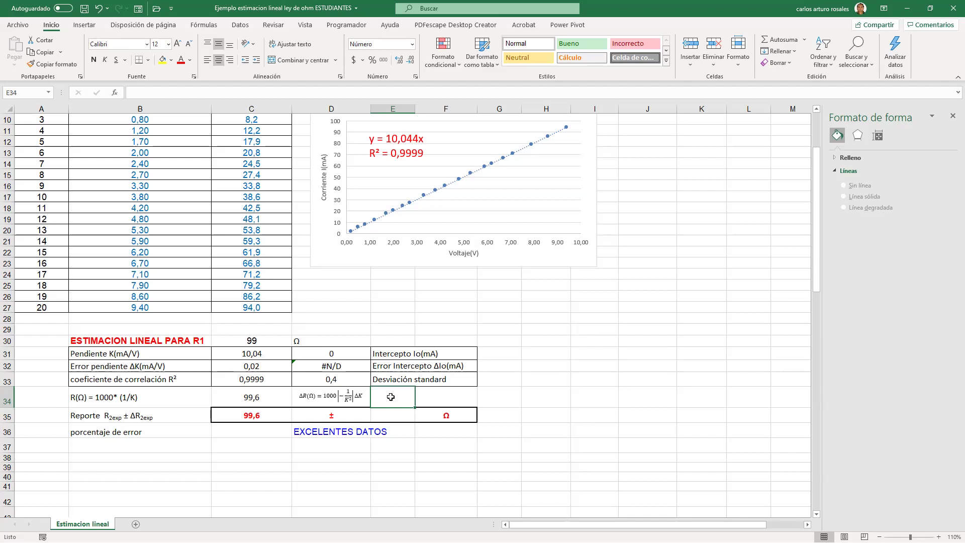
type("+")
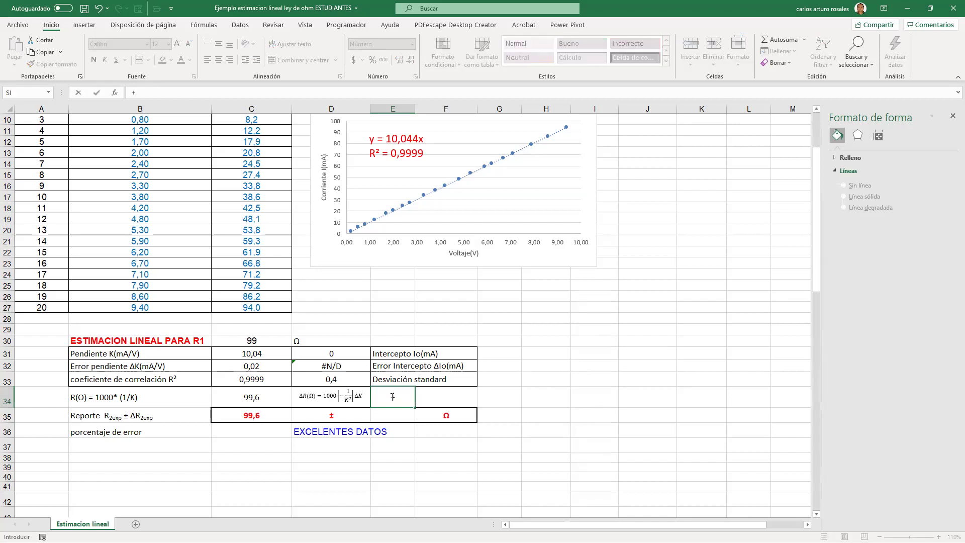
type("1000*")
left_click(237, 366)
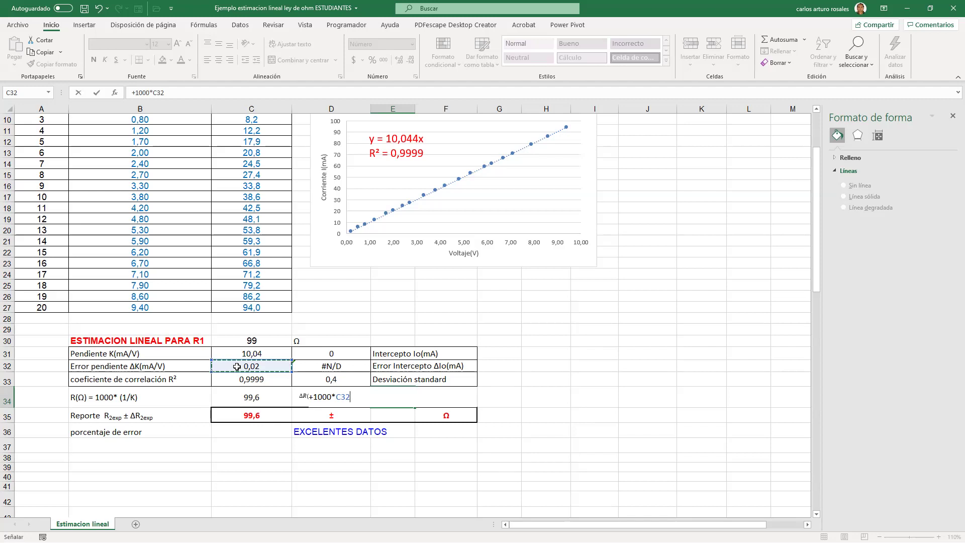
type("/")
left_click(236, 353)
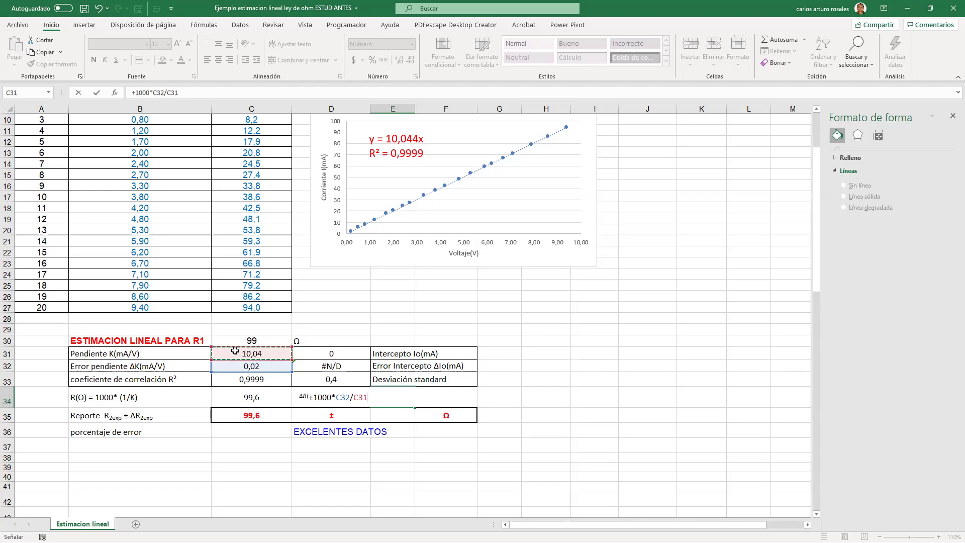
key("alt")
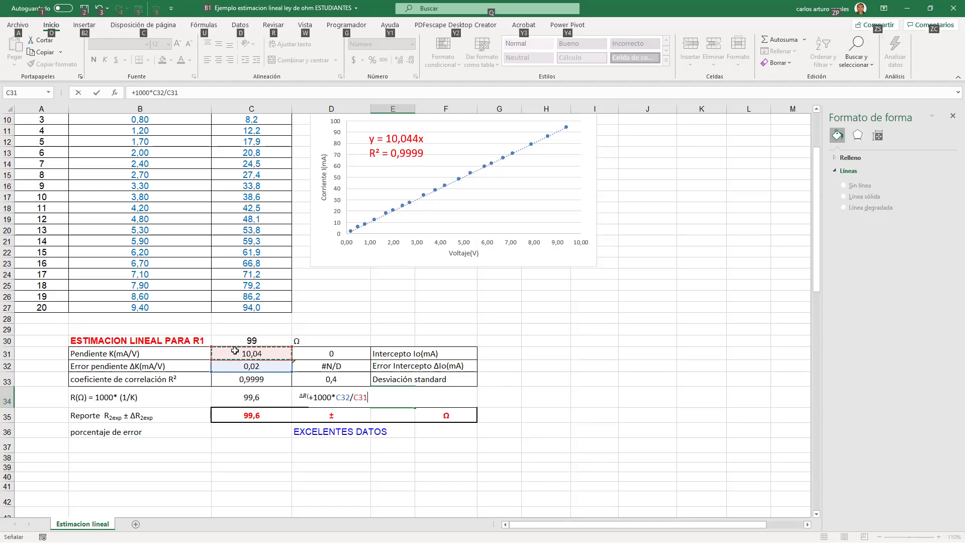
key("alt")
type("^")
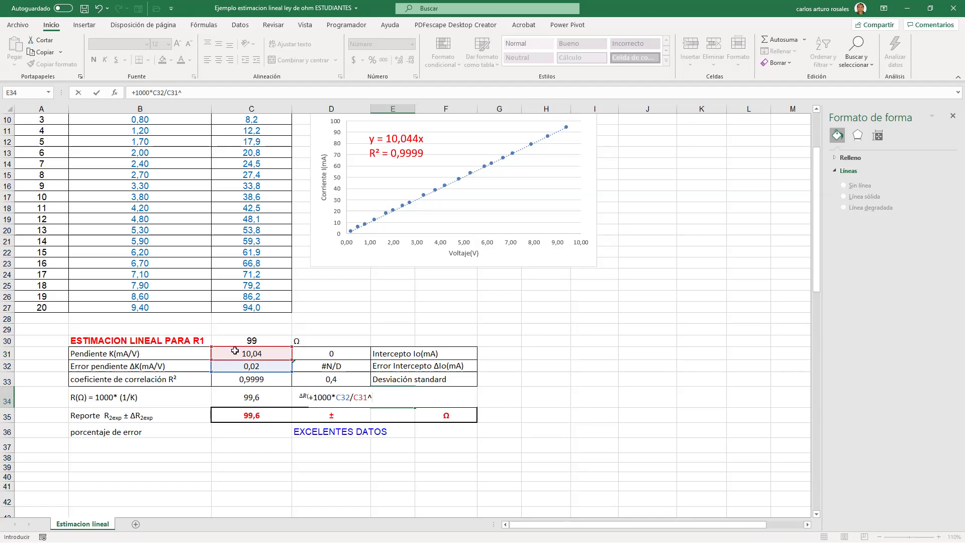
type("2")
key("Return")
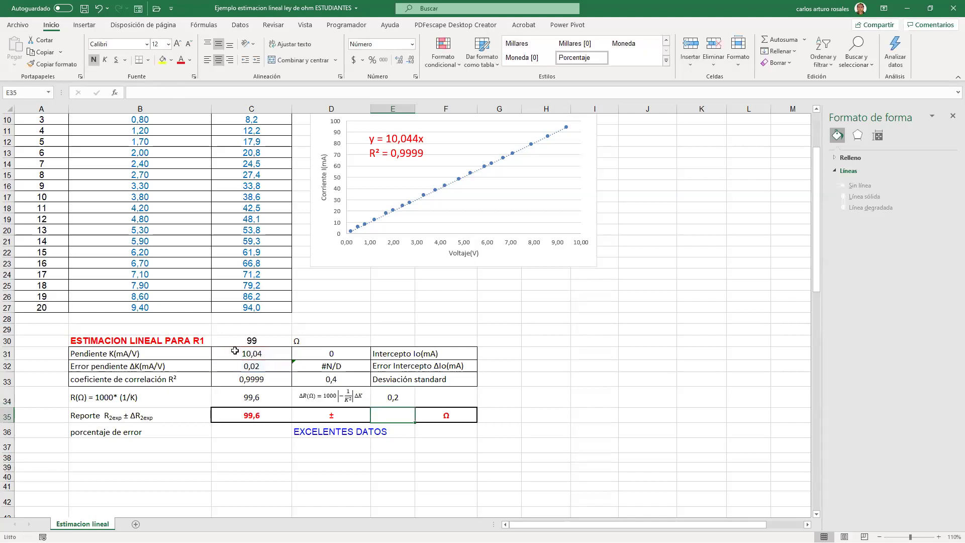
Display the resistance uncertainty in E34 with five decimal places.
left_click(393, 395)
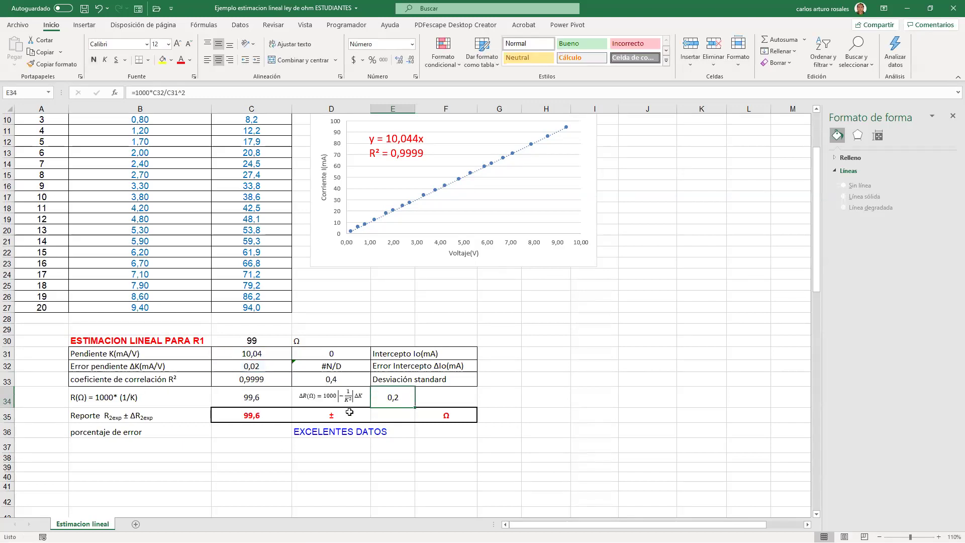
left_click(399, 61)
left_click(399, 61)
left_click(399, 62)
left_click(558, 348)
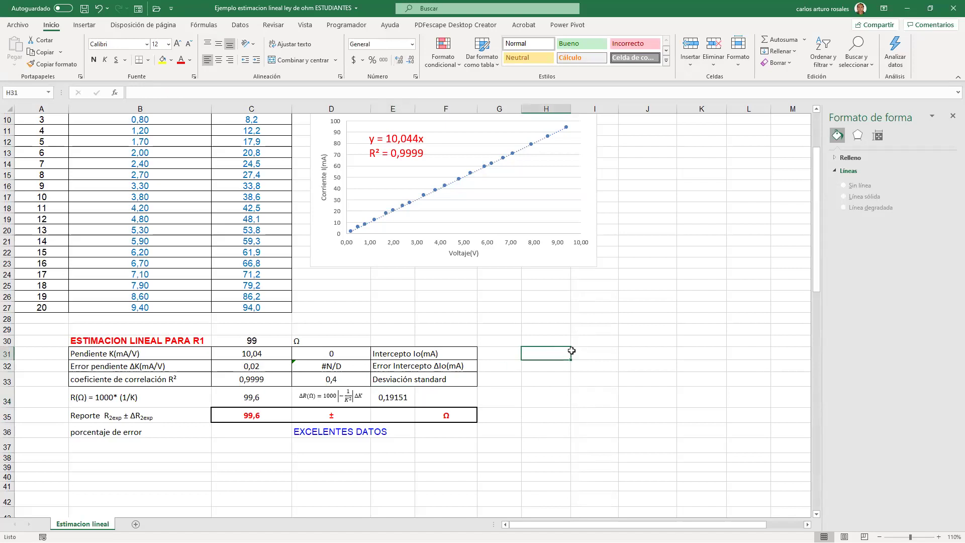
Reduce the resistance uncertainty in E34 to one decimal place.
left_click(394, 404)
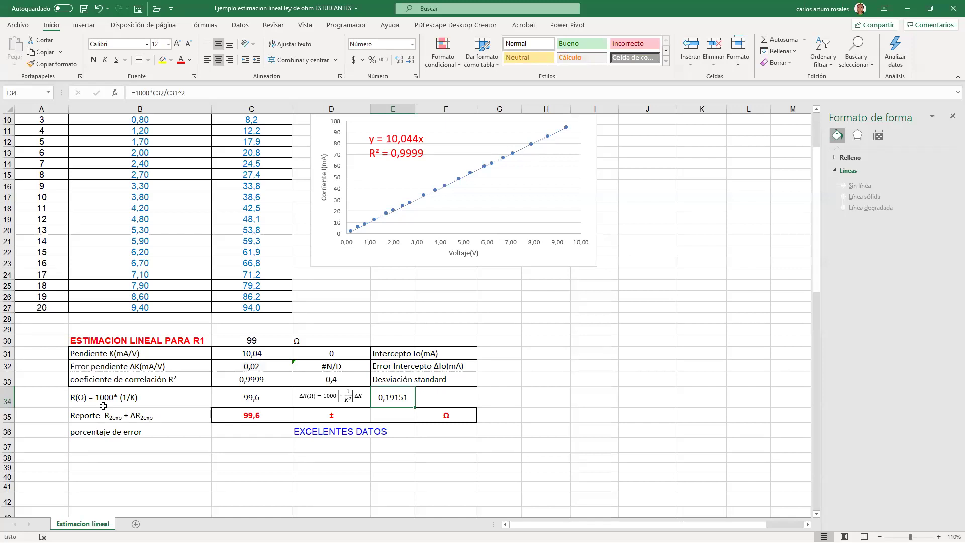
left_click(412, 65)
left_click(411, 65)
left_click(412, 66)
left_click(412, 66)
left_click(396, 414)
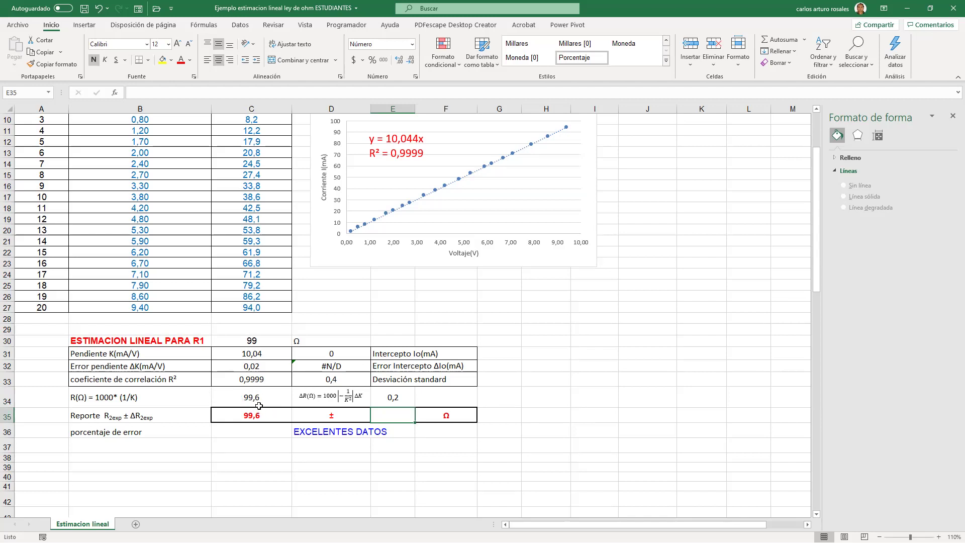
Display the experimental resistance in C34 with four decimal places.
left_click(238, 401)
left_click(398, 60)
left_click(399, 60)
left_click(399, 59)
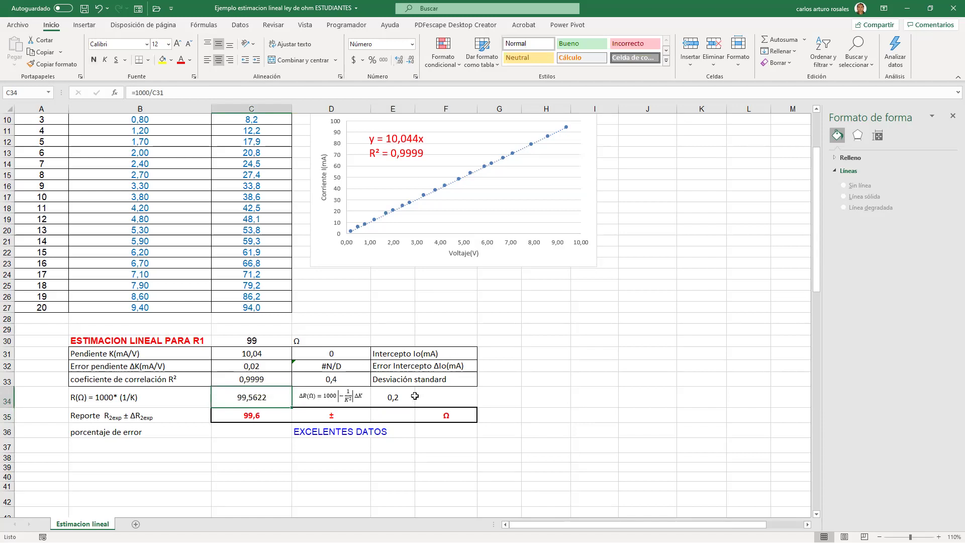
Fill the uncertainty of the report row in E35 with a reference to E34, and select the error percentage cell C36.
left_click(392, 415)
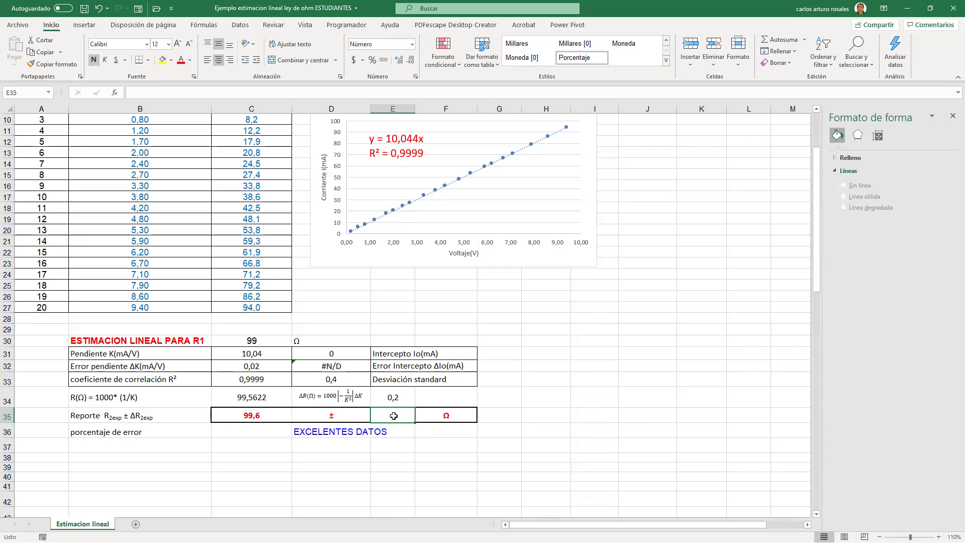
type("+")
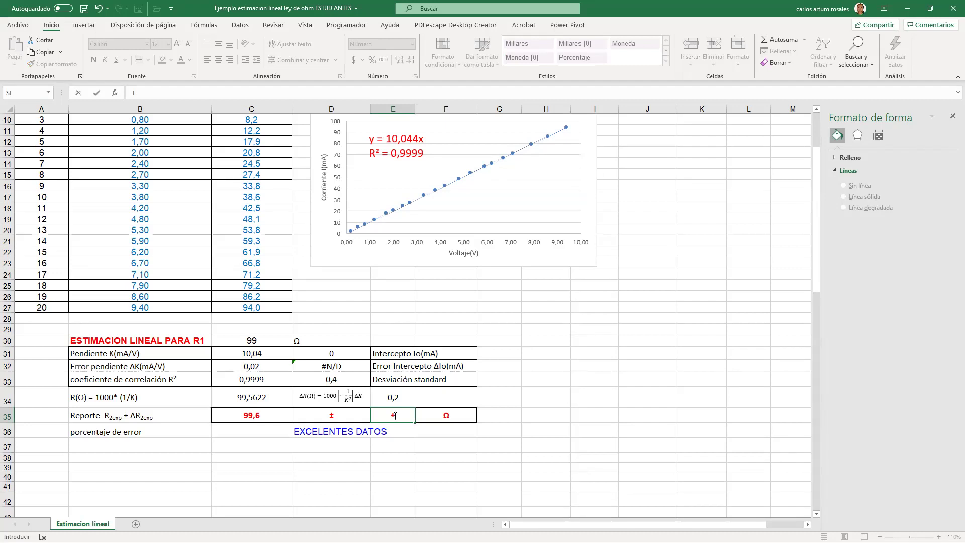
key("Up")
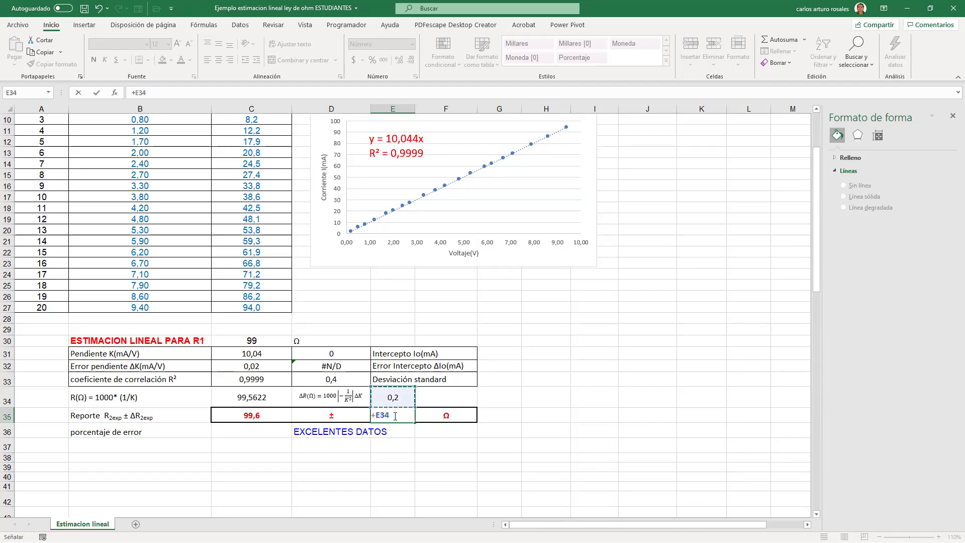
key("Return")
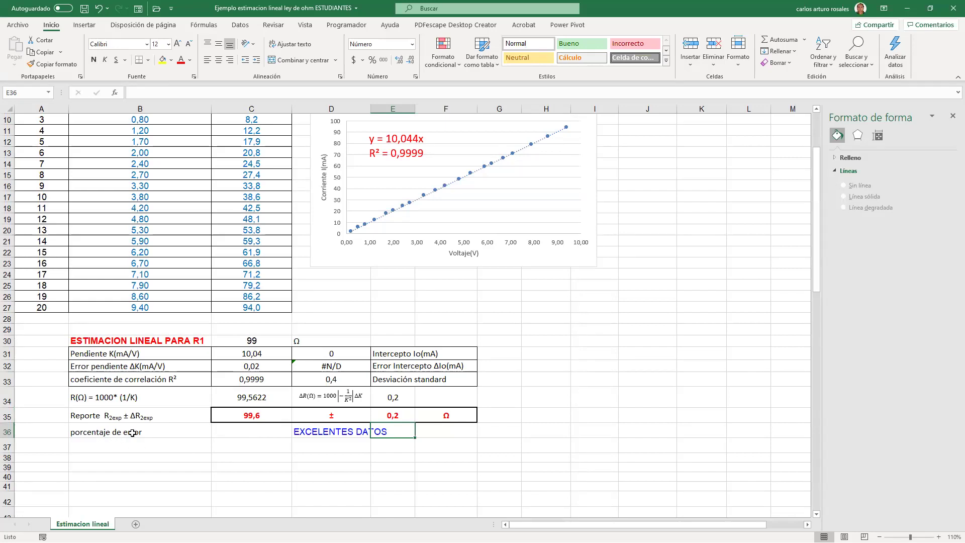
left_click(237, 430)
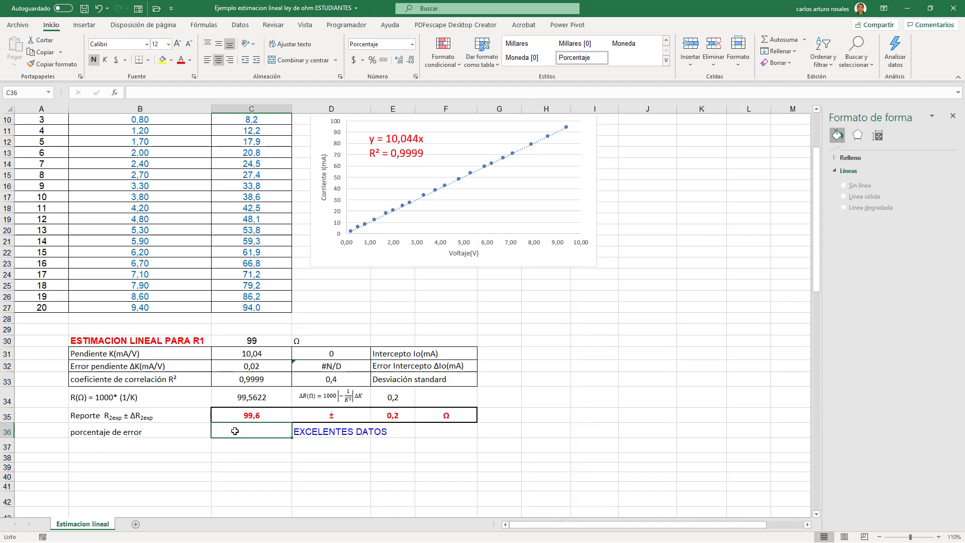
Calculate the error percentage in C36 with the formula +ABS(C6-C35)/C6, comparing the theoretical and reported resistance.
scroll(235, 430, "up", 3)
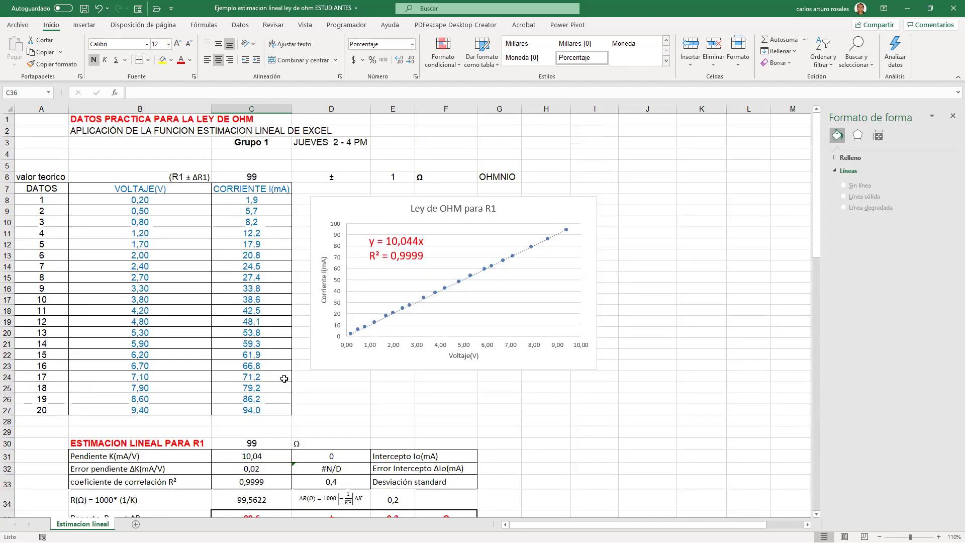
scroll(258, 413, "down", 3)
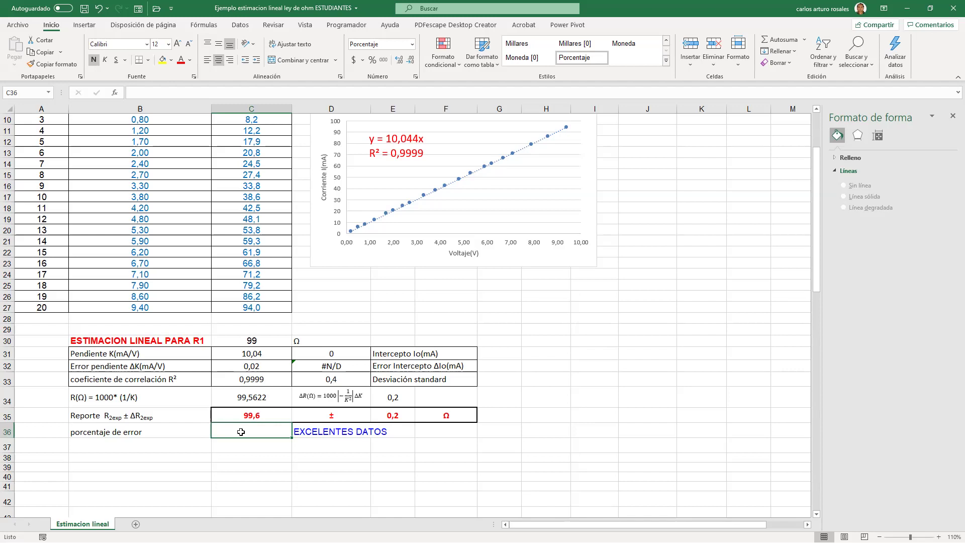
type("+")
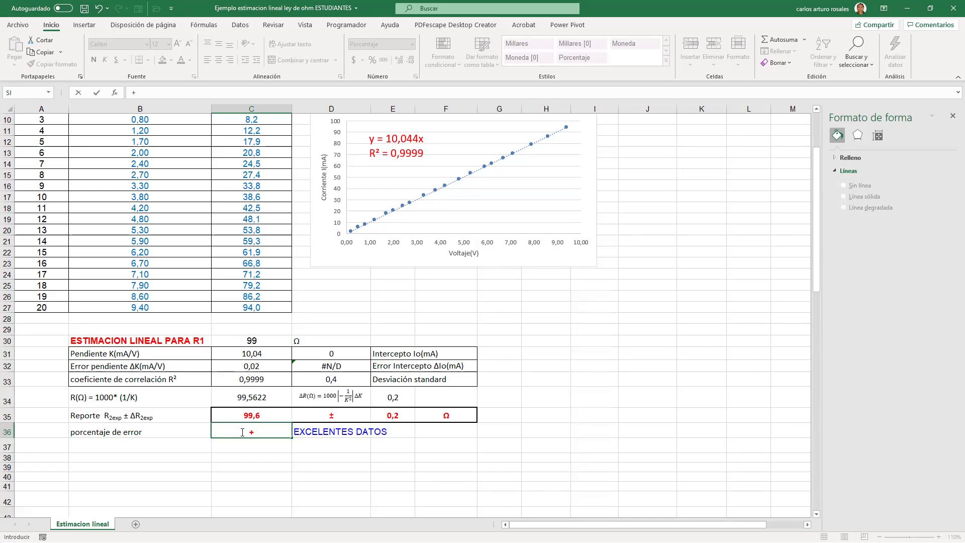
type("a")
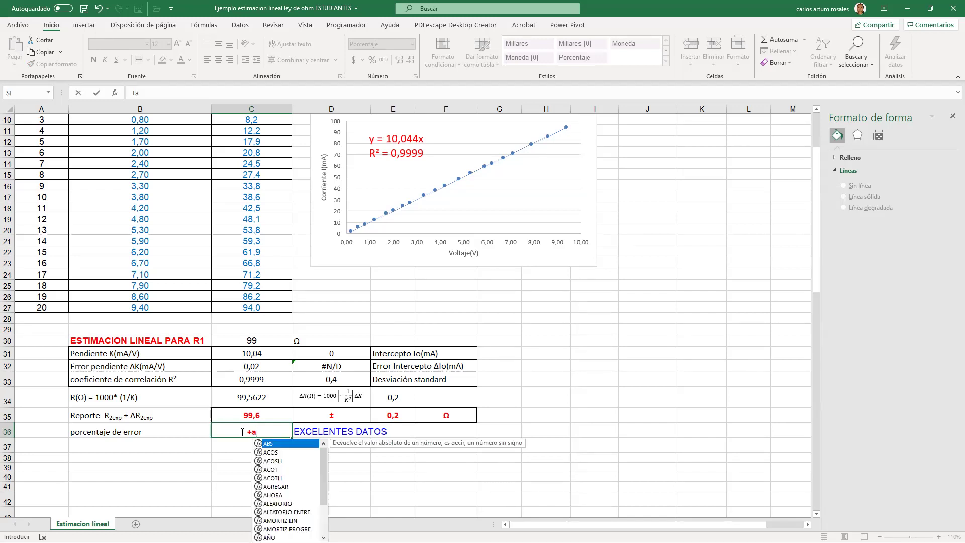
type("bs")
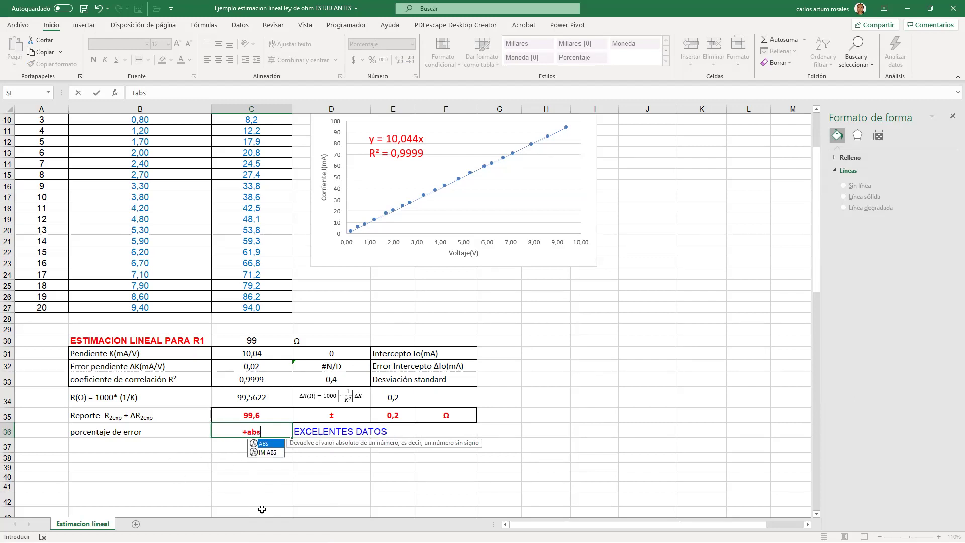
double_click(266, 444)
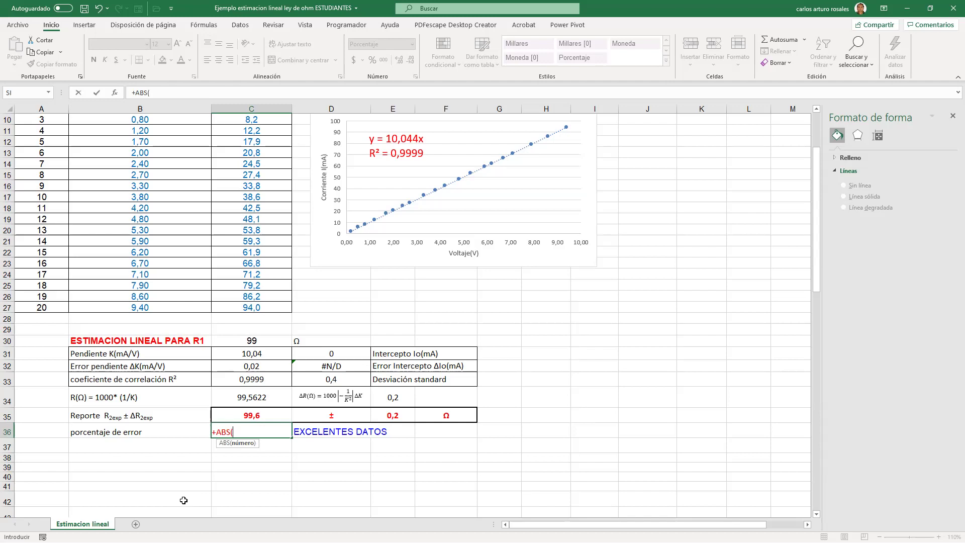
scroll(183, 500, "up", 2)
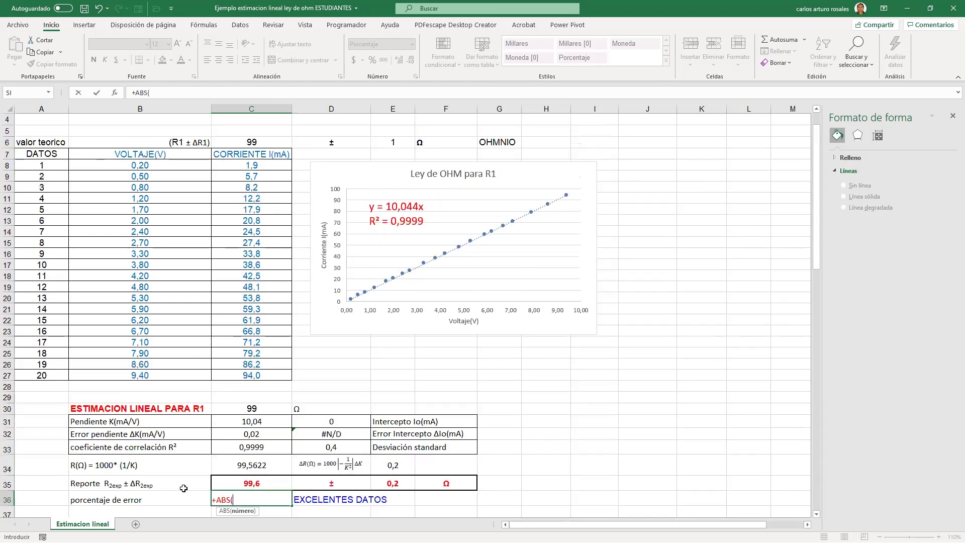
left_click(255, 142)
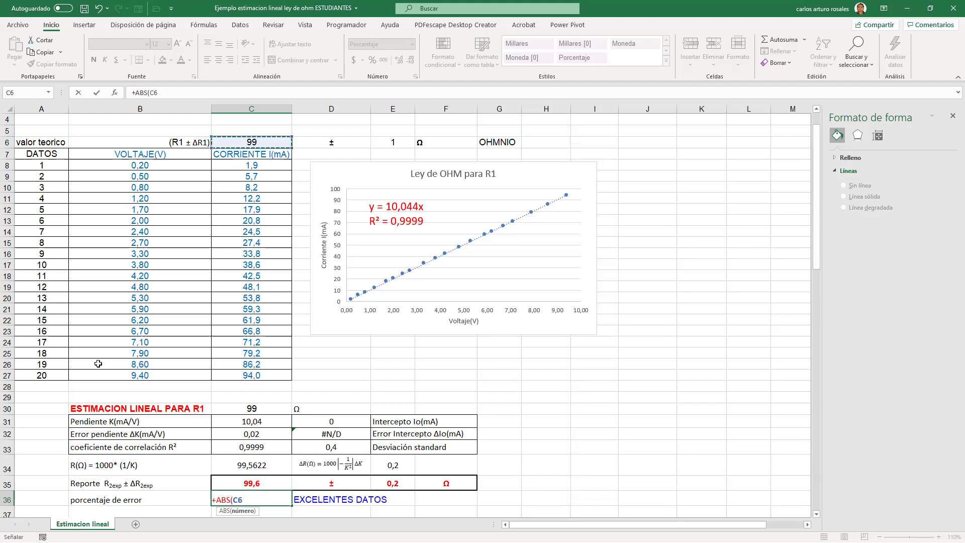
scroll(75, 371, "down", 1)
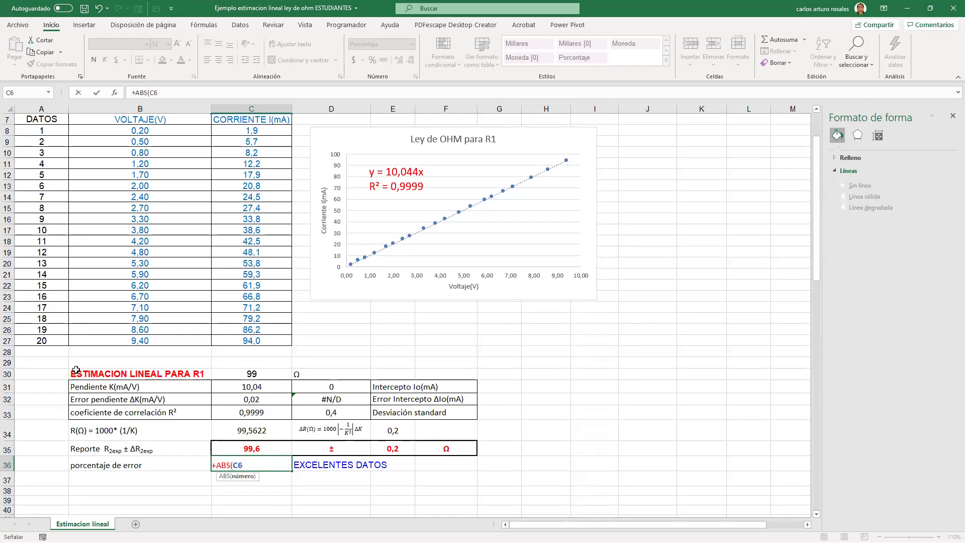
type("-")
left_click(242, 451)
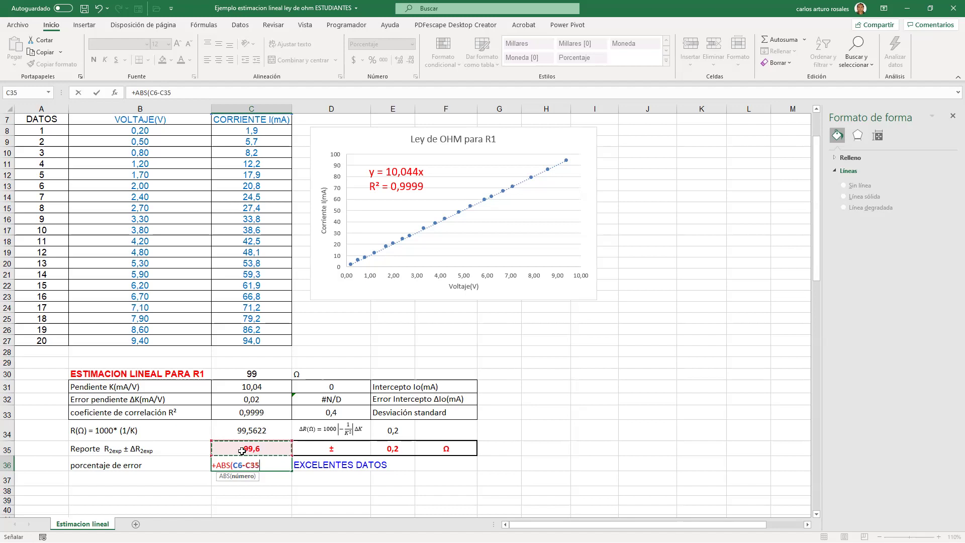
type(")")
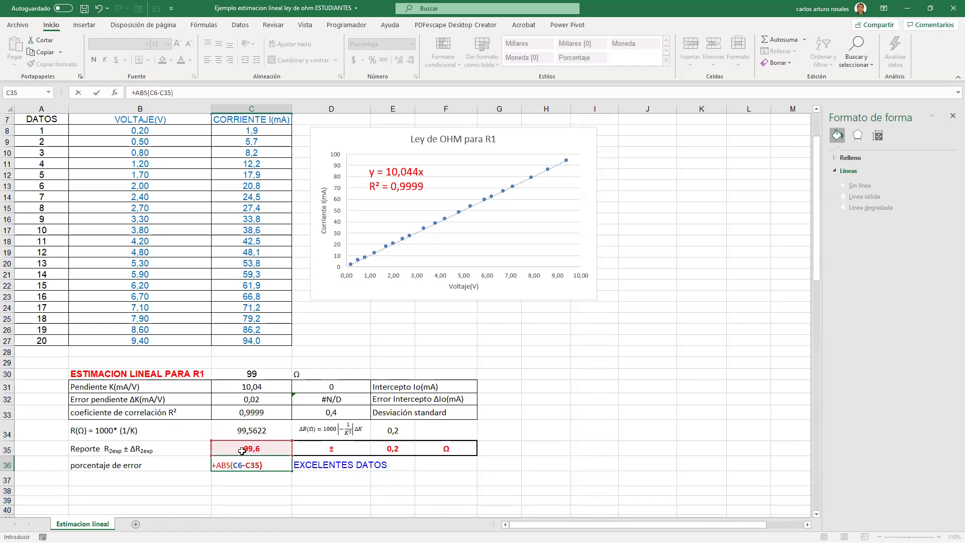
type("/c")
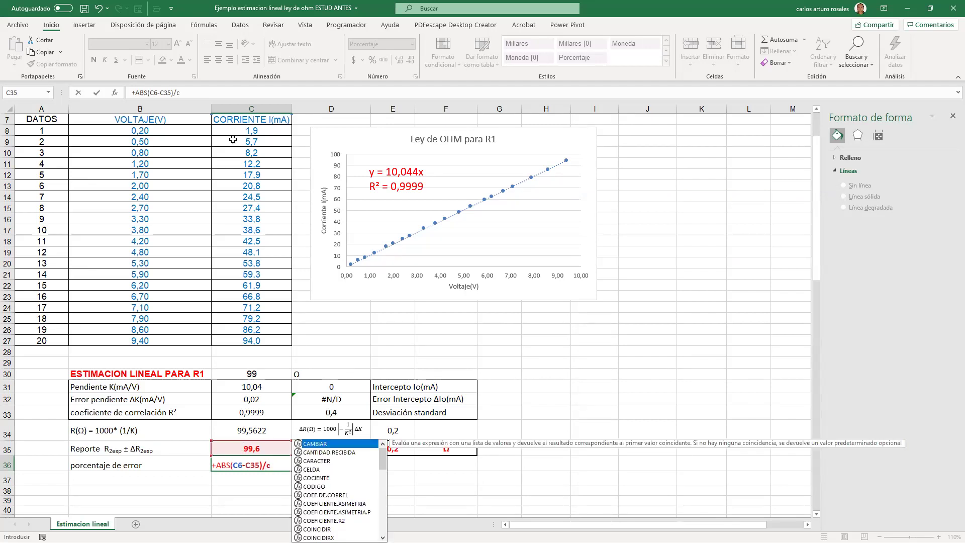
type("6")
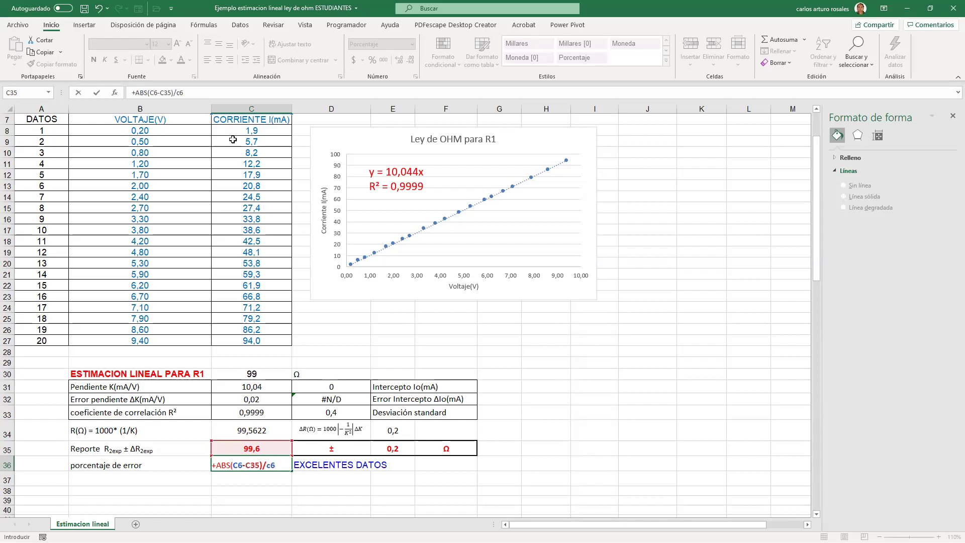
key("Return")
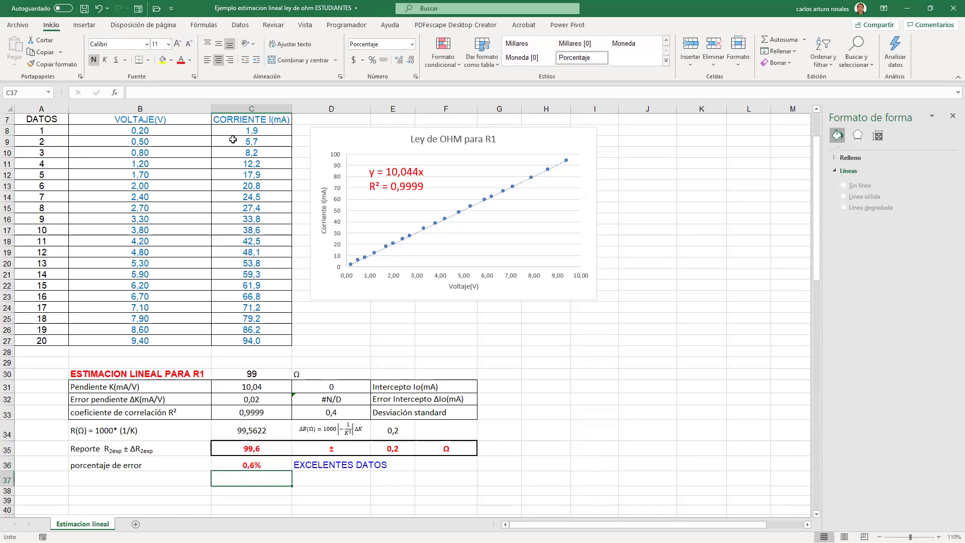
Display the error in C36 as a plain comma-style number with four decimal places.
left_click(263, 466)
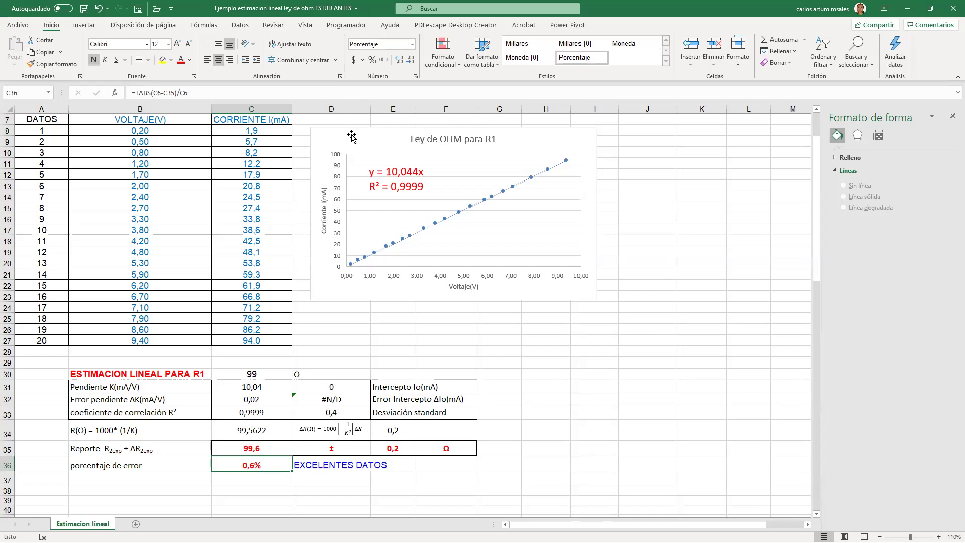
left_click(382, 60)
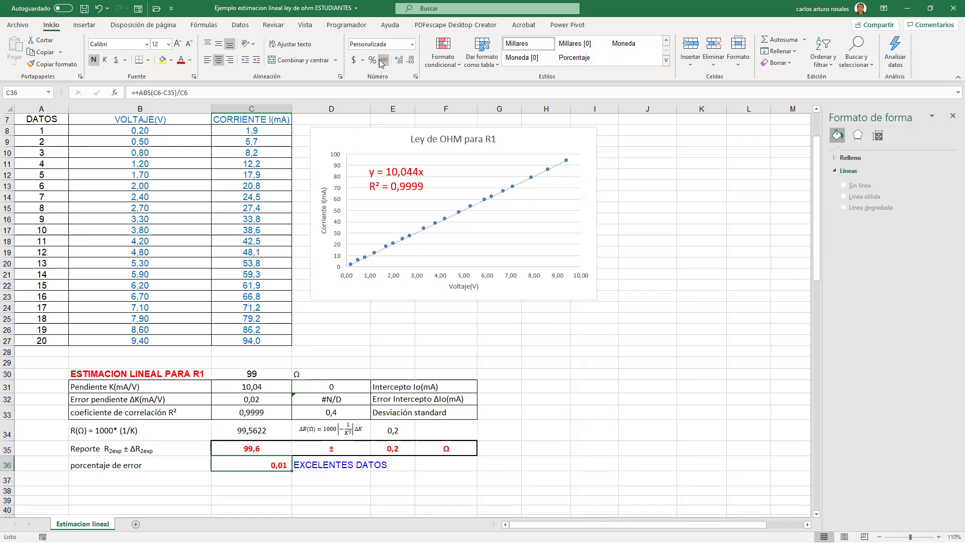
left_click(399, 61)
left_click(399, 61)
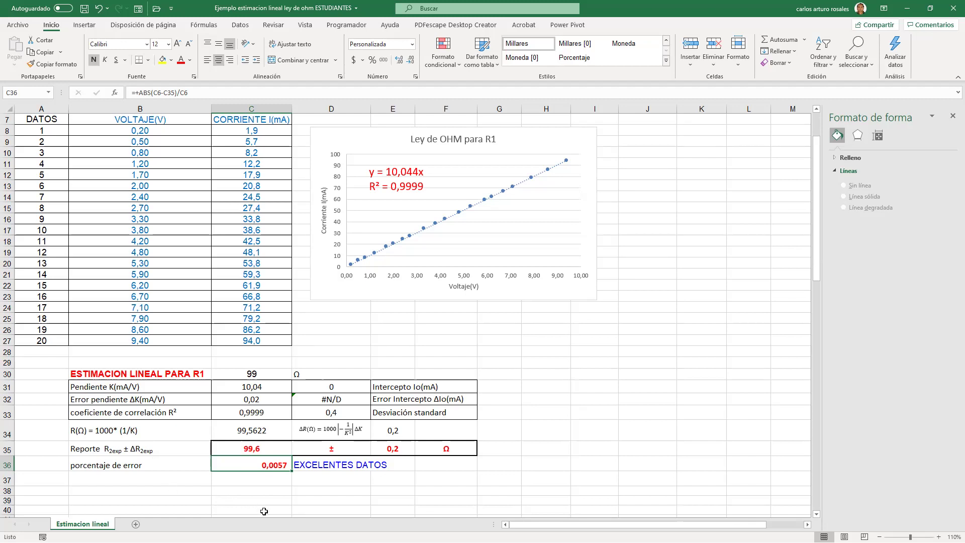
Format the error in C36 as a percentage with one decimal place.
left_click(372, 60)
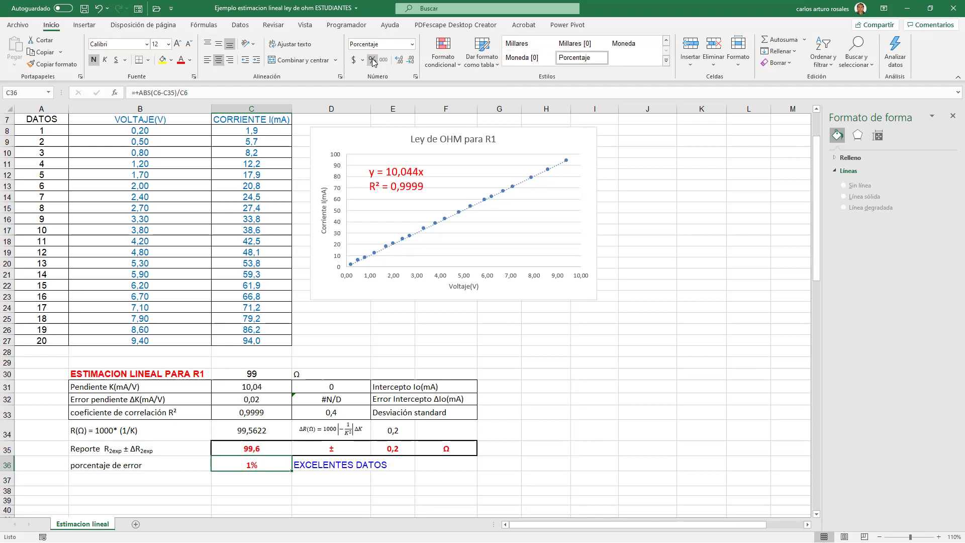
left_click(400, 62)
left_click(400, 62)
left_click(400, 62)
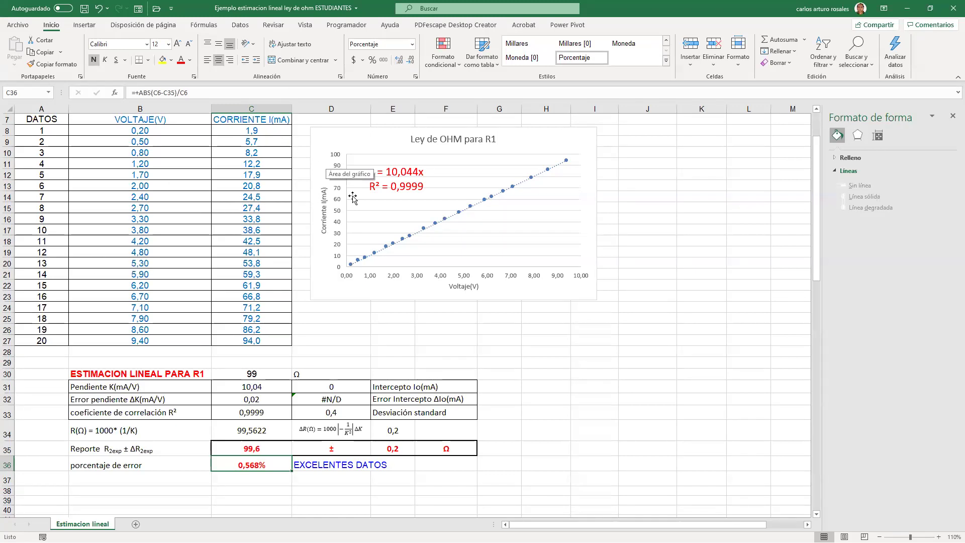
left_click(412, 63)
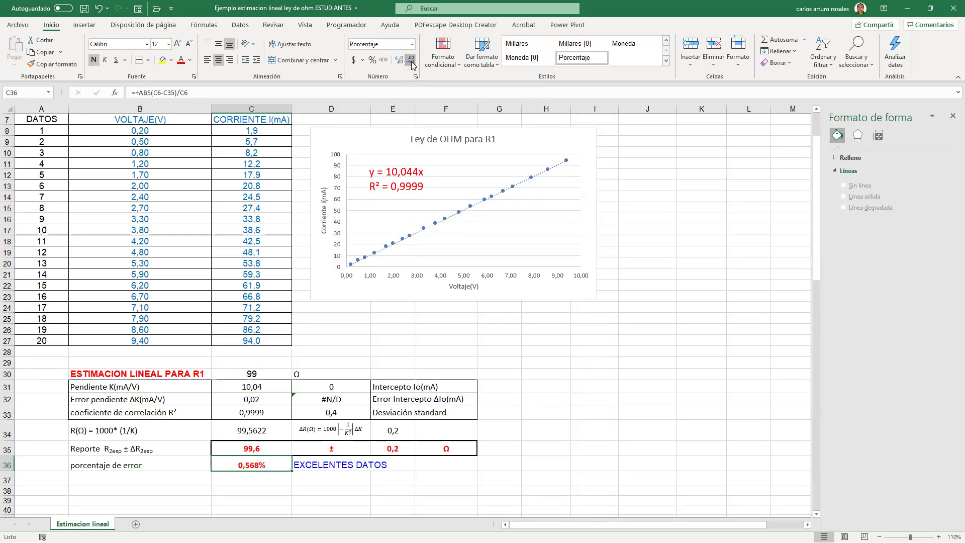
left_click(412, 64)
Examine the nested SI formula in D36 that rates the data quality from the error percentage.
left_click(236, 483)
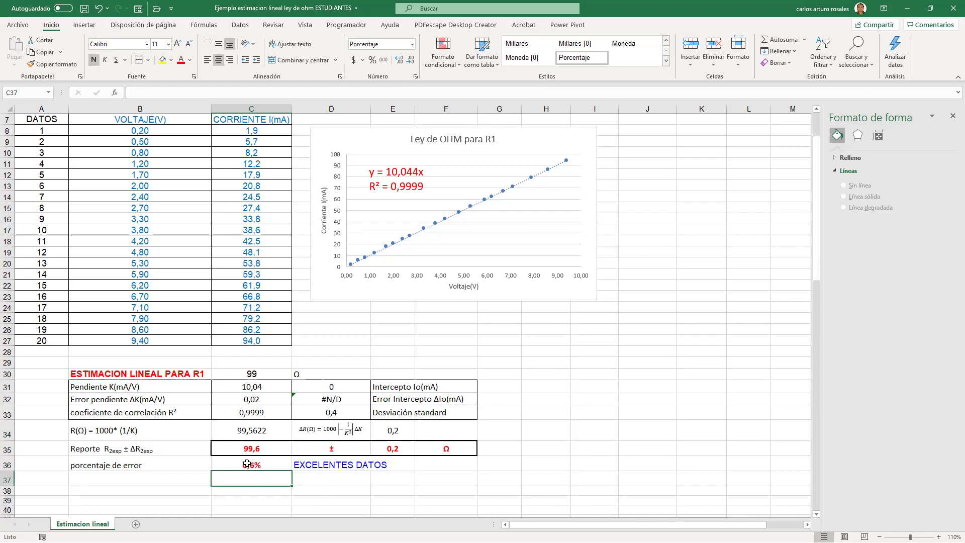
left_click(227, 461)
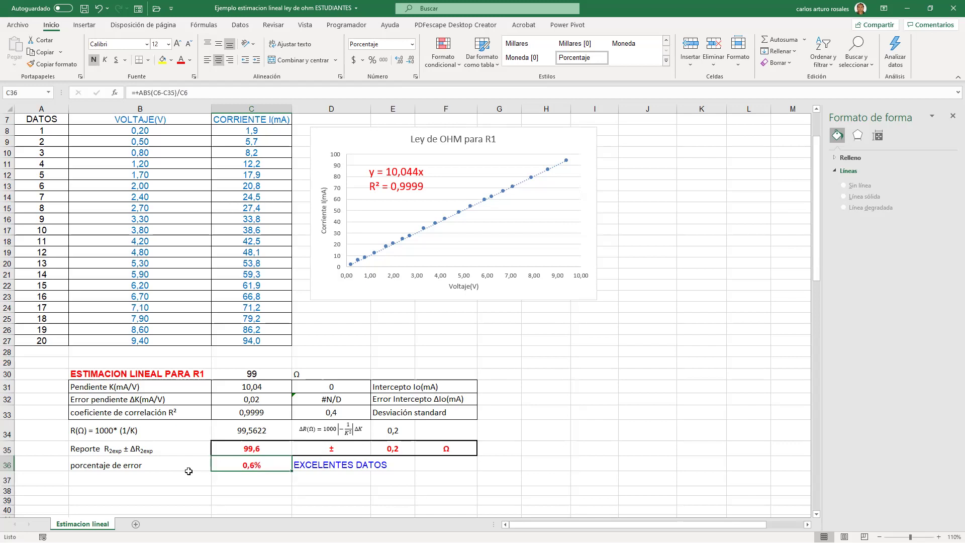
key("Right")
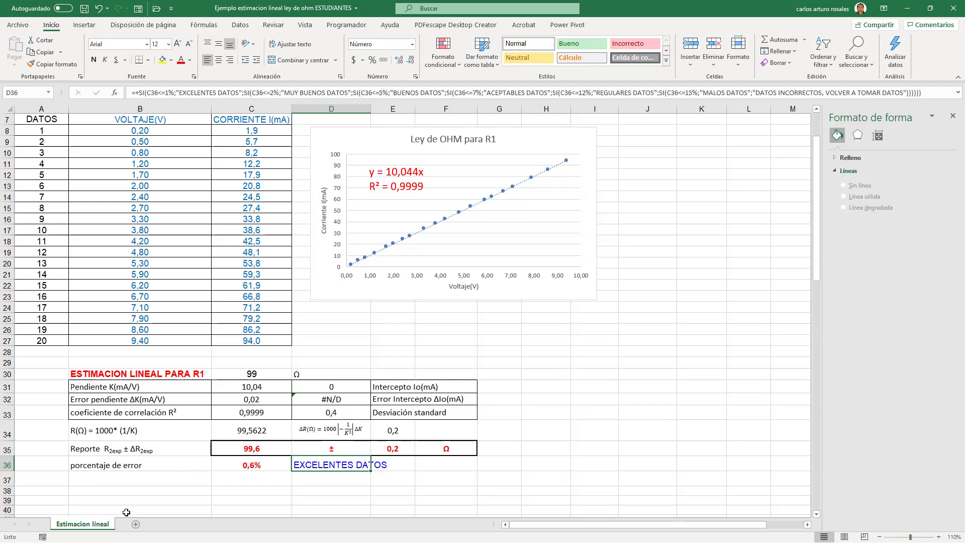
Test the data quality rating by replacing the error percentage in C36 with 5%.
left_click(248, 483)
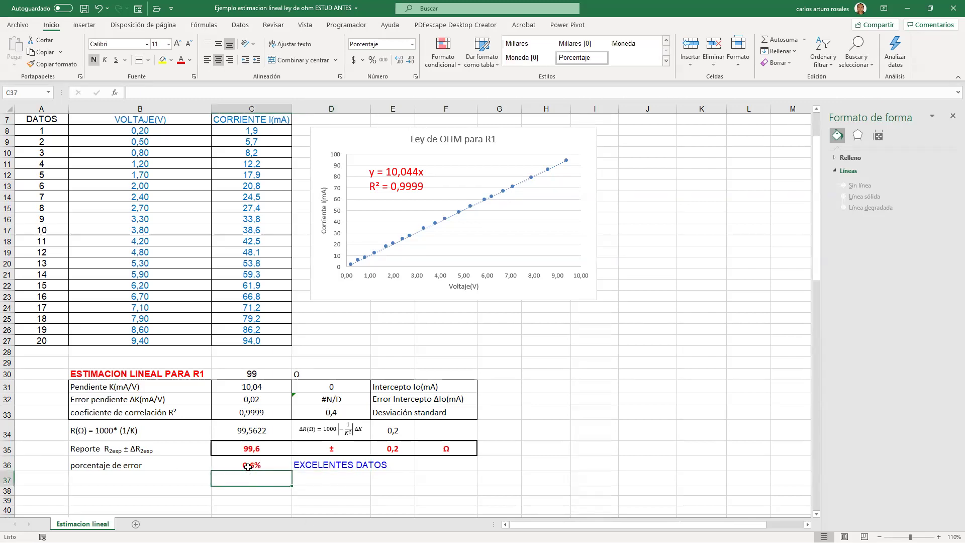
left_click(248, 466)
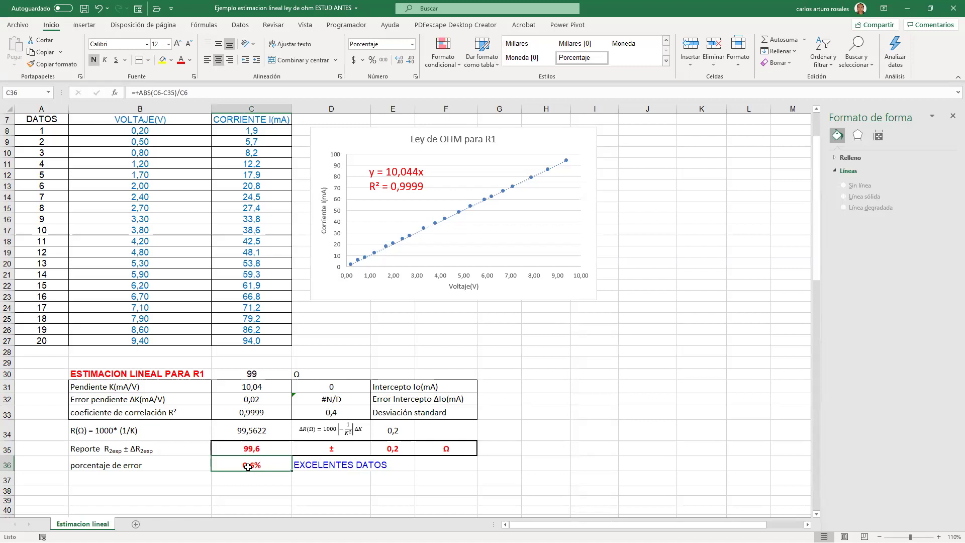
type("5")
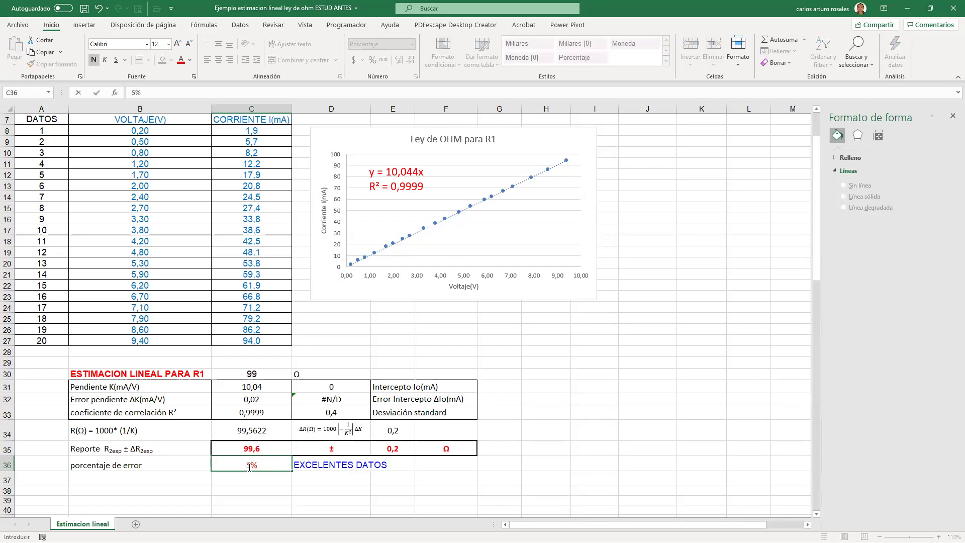
key("Return")
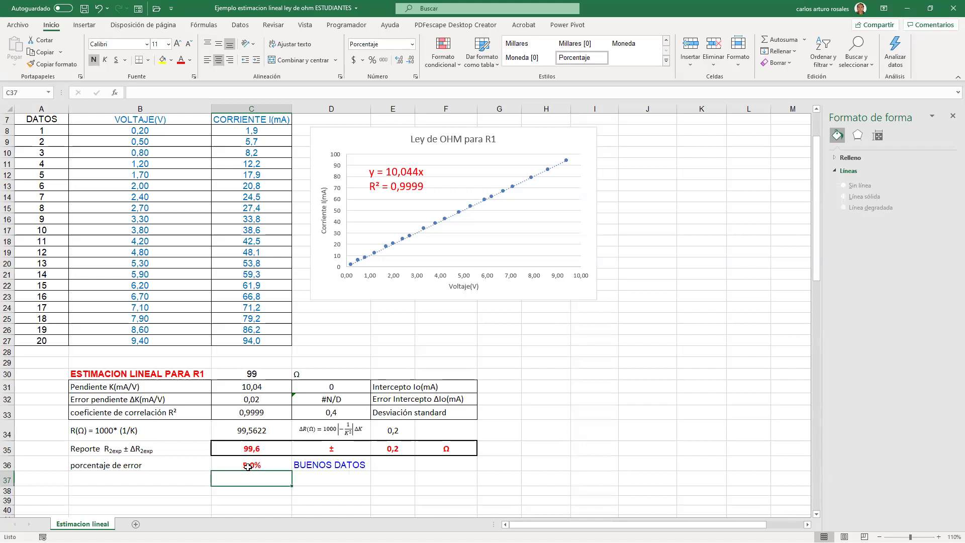
Test the rating with an error percentage of 10% in C36.
left_click(248, 467)
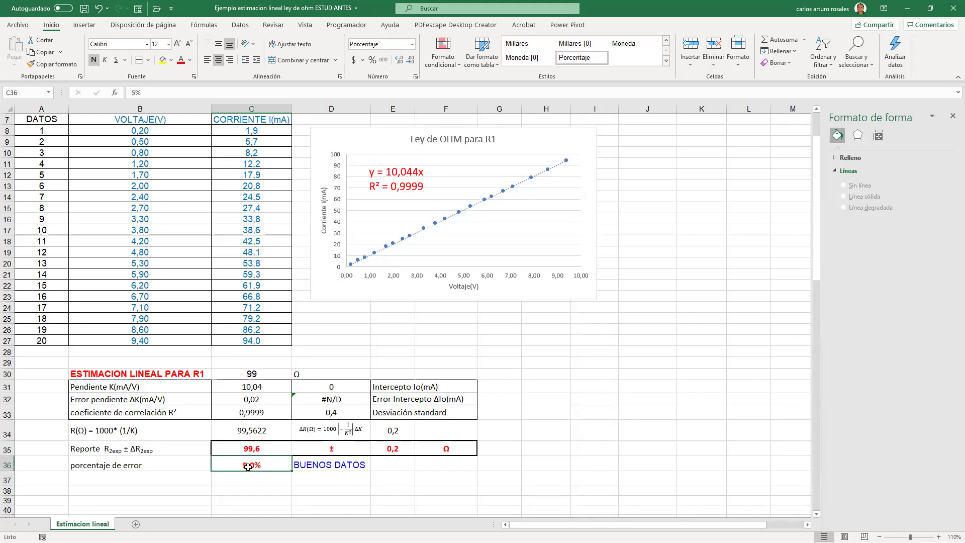
type("10")
key("Return")
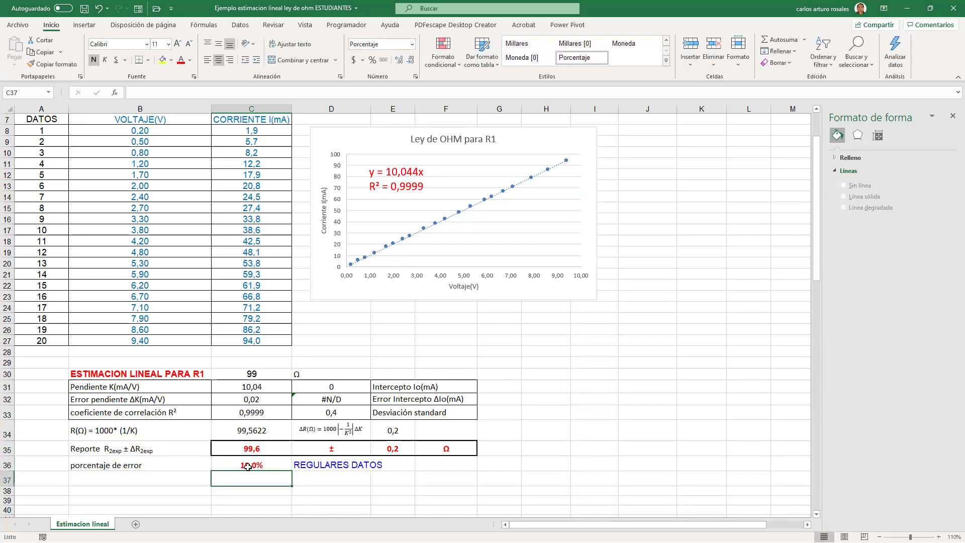
Test the rating with an error percentage of 20% in C36.
left_click(248, 467)
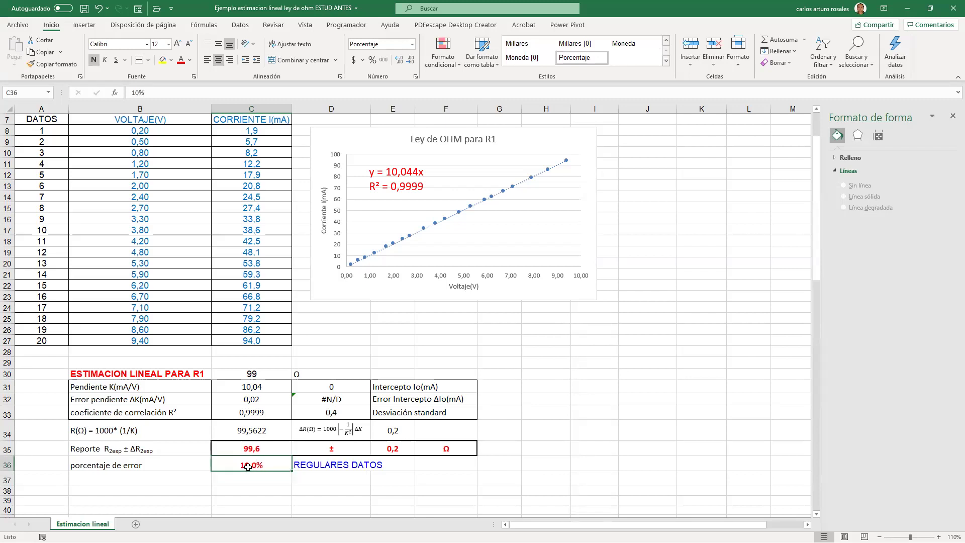
type("20")
key("Return")
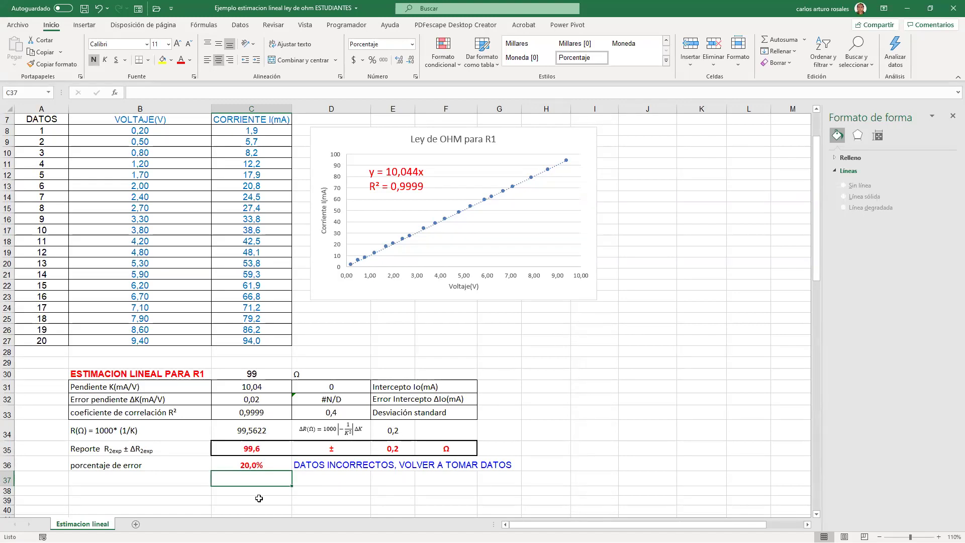
Set the error percentage in C36 to 0,6%.
left_click(248, 466)
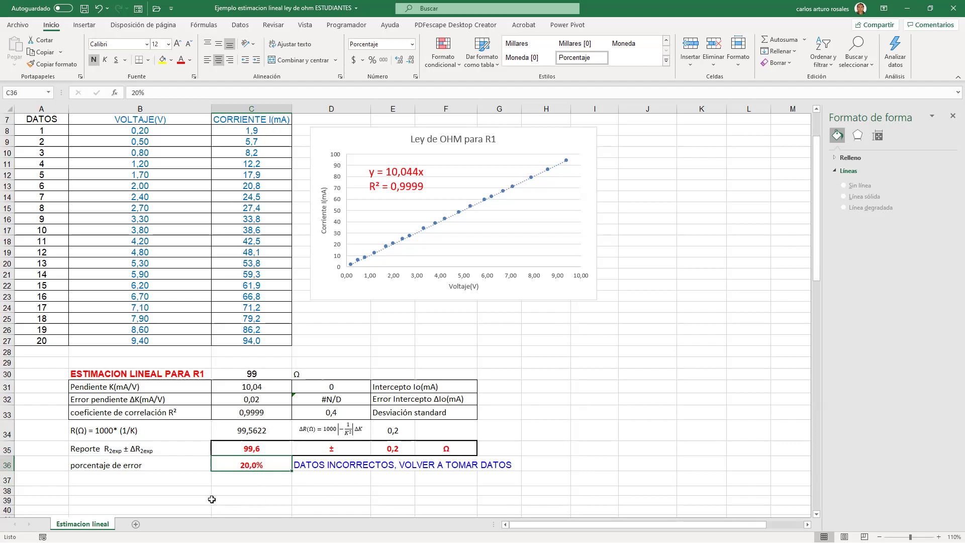
type("0,6")
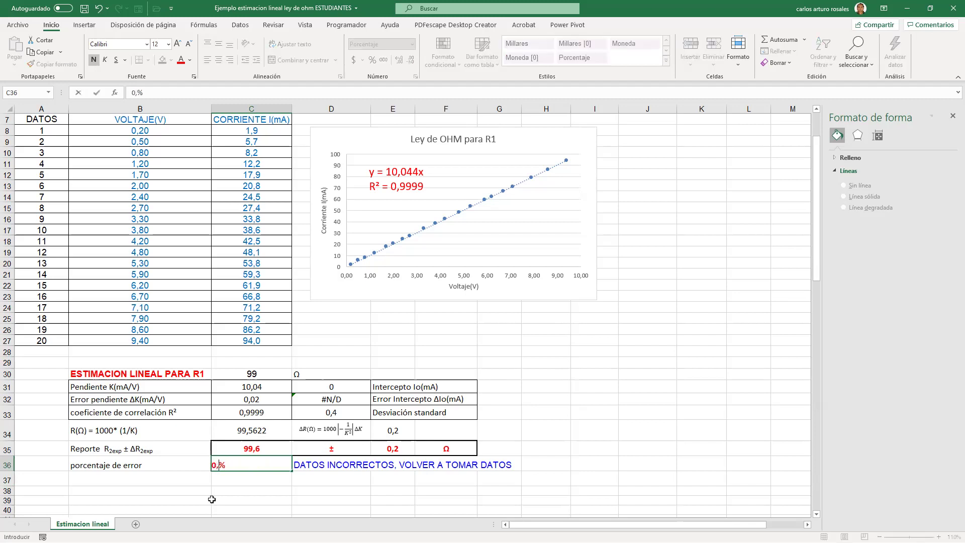
key("Return")
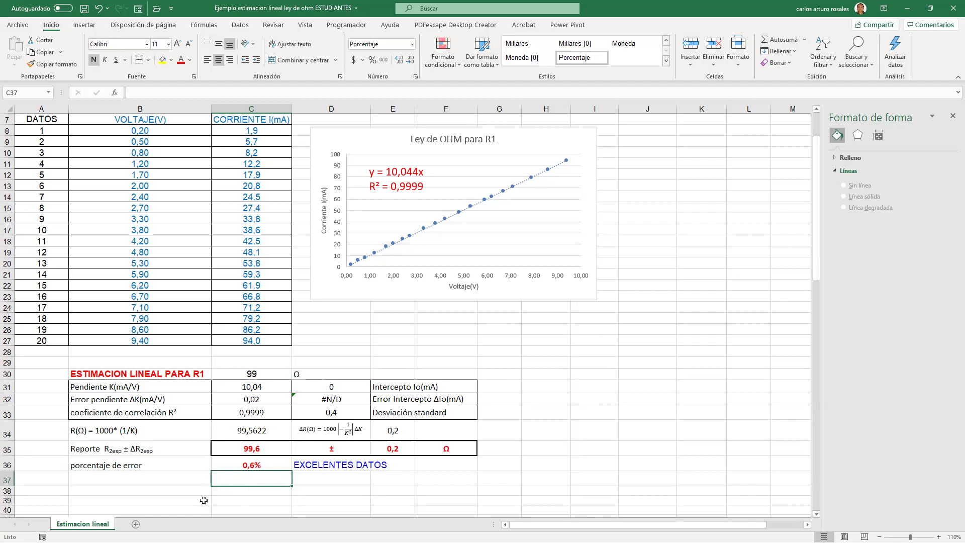
scroll(188, 509, "up", 2)
scroll(171, 511, "down", 2)
scroll(169, 513, "down", 3)
scroll(168, 513, "up", 3)
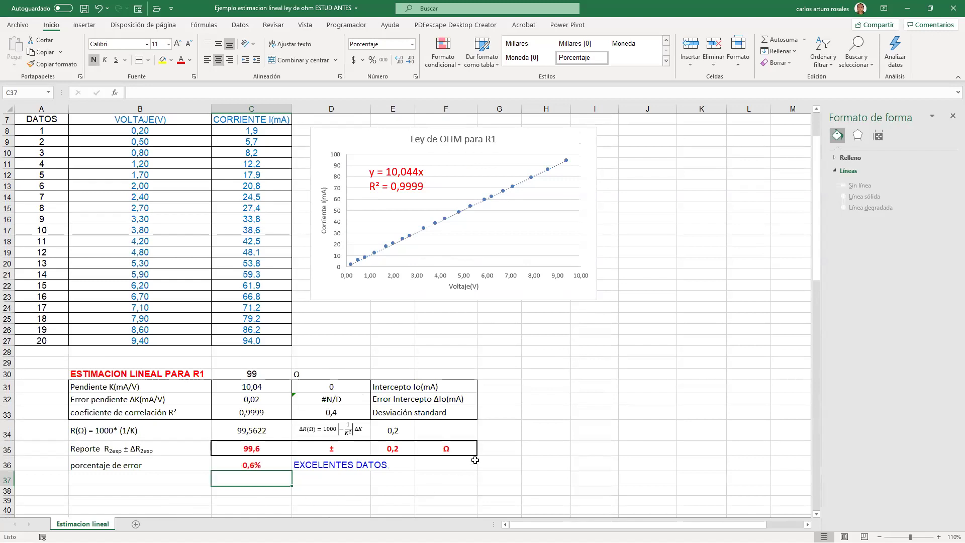